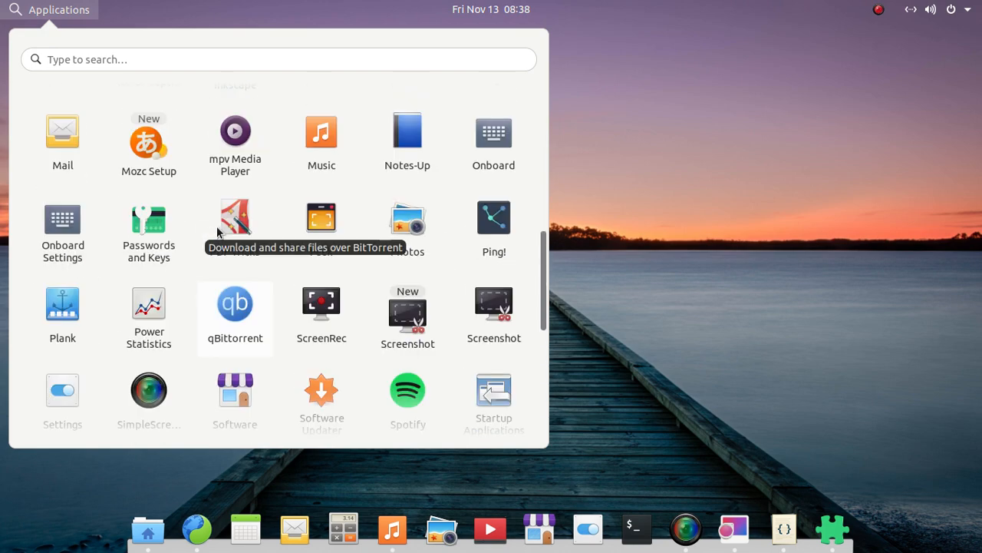
Open and close the applications launcher several times to examine its look and animation.
{"action": "left_click", "coordinate": [73, 12]}
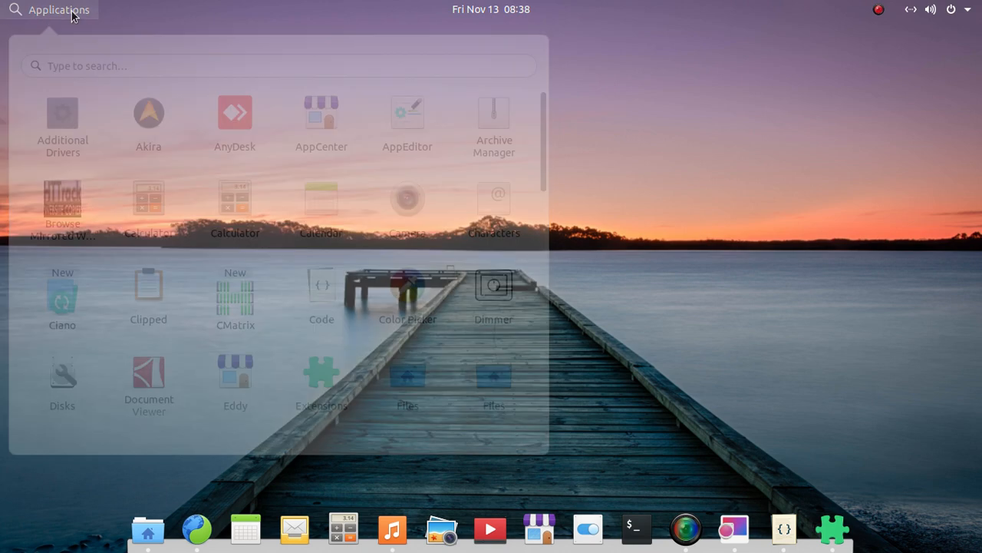
{"action": "left_click", "coordinate": [73, 13]}
{"action": "left_click", "coordinate": [73, 13]}
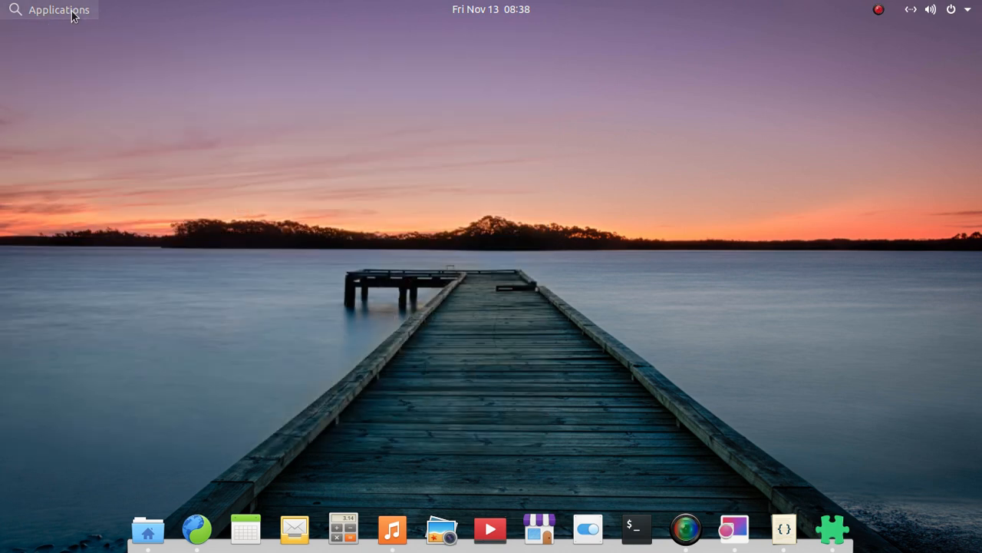
{"action": "left_click", "coordinate": [74, 15]}
{"action": "left_click", "coordinate": [78, 17]}
{"action": "left_click", "coordinate": [79, 16]}
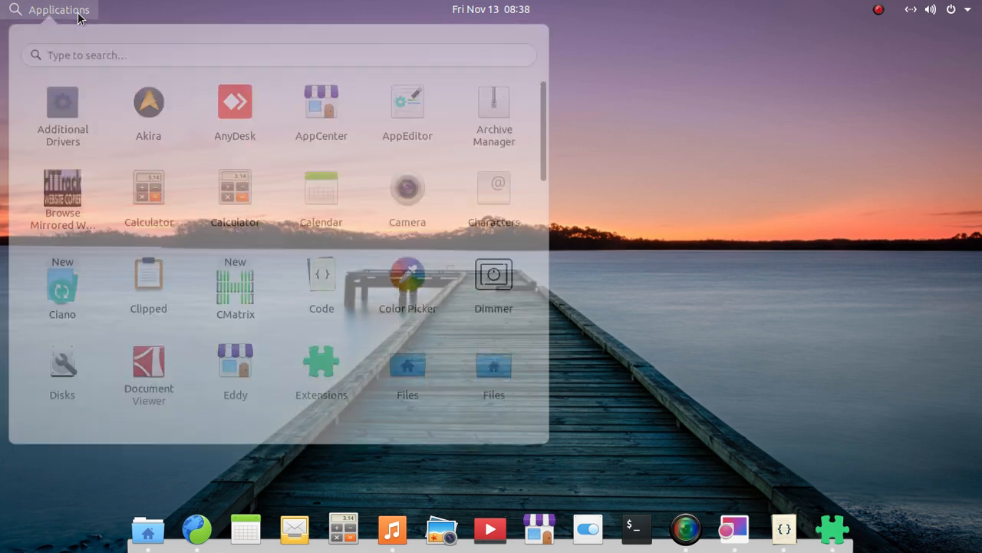
{"action": "left_click", "coordinate": [78, 16]}
Show and hide the calendar and notification panel to examine its light styling.
{"action": "left_click", "coordinate": [499, 11]}
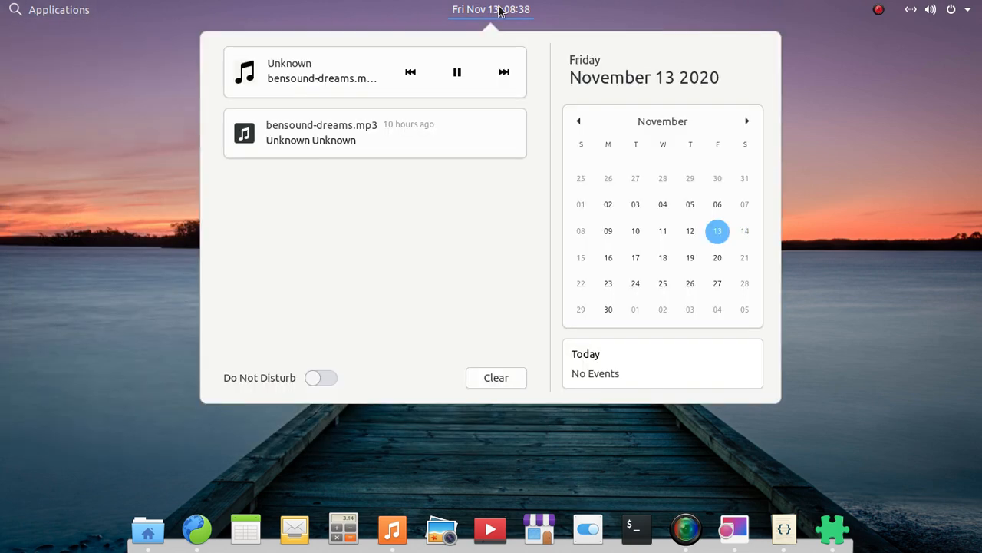
{"action": "left_click", "coordinate": [499, 11]}
{"action": "left_click", "coordinate": [498, 11]}
{"action": "left_click", "coordinate": [499, 11]}
{"action": "left_click", "coordinate": [499, 11]}
{"action": "left_click", "coordinate": [498, 10]}
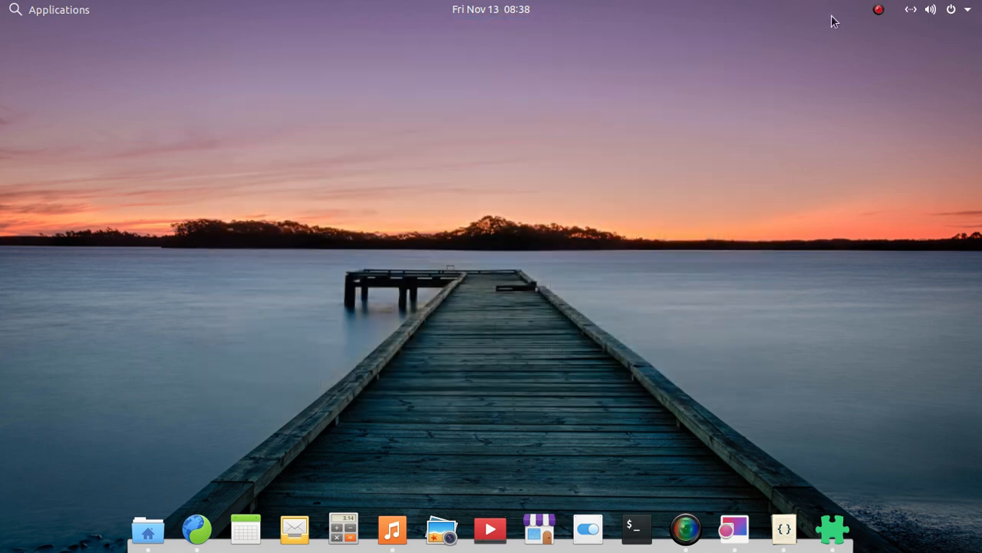
Examine the system status menu and its Power Off / Log Out submenu, and close the menu.
{"action": "left_click", "coordinate": [962, 10]}
{"action": "left_click", "coordinate": [961, 9]}
{"action": "left_click", "coordinate": [960, 9]}
{"action": "left_click", "coordinate": [961, 10]}
{"action": "left_click", "coordinate": [959, 11]}
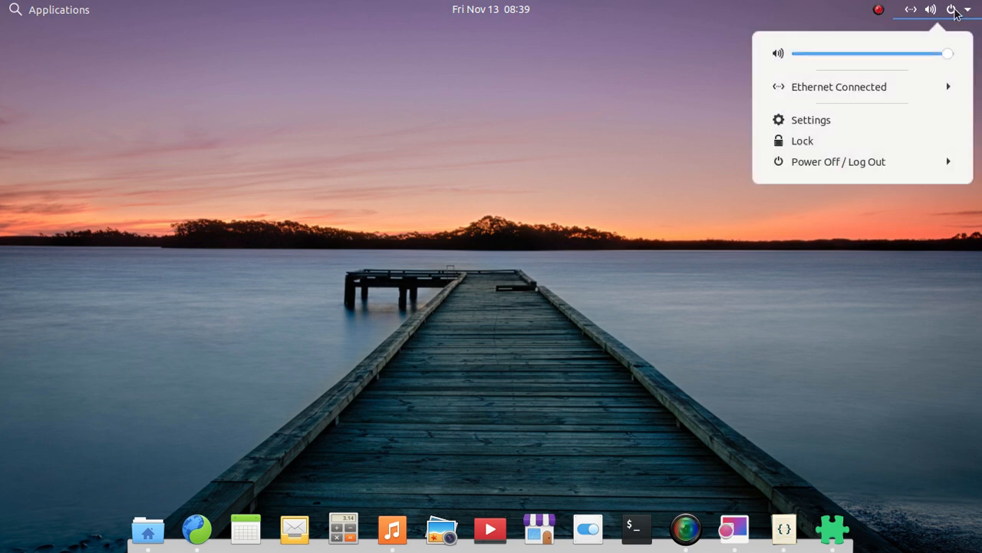
{"action": "left_click", "coordinate": [912, 159]}
{"action": "left_click", "coordinate": [910, 159]}
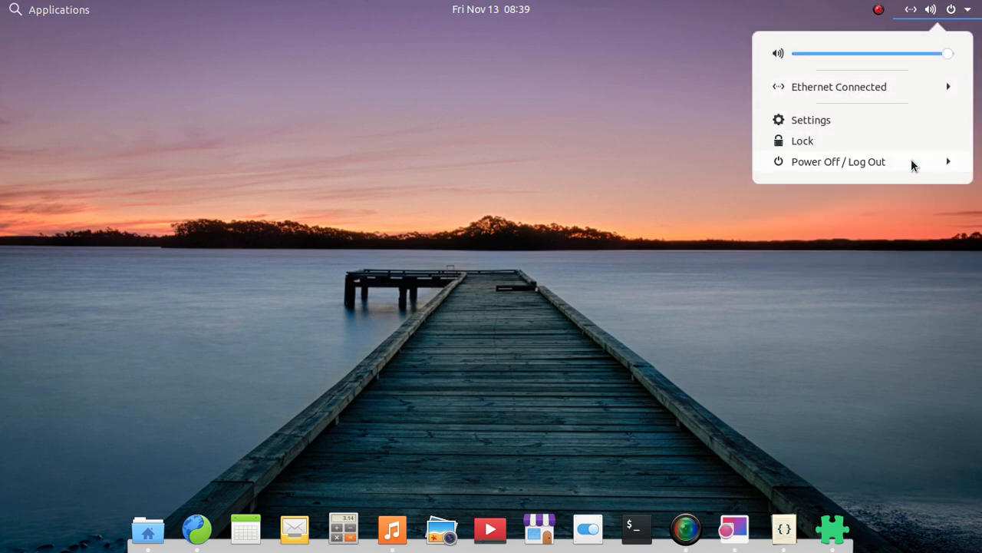
{"action": "left_click", "coordinate": [911, 159]}
{"action": "left_click", "coordinate": [911, 159]}
{"action": "left_click", "coordinate": [513, 280]}
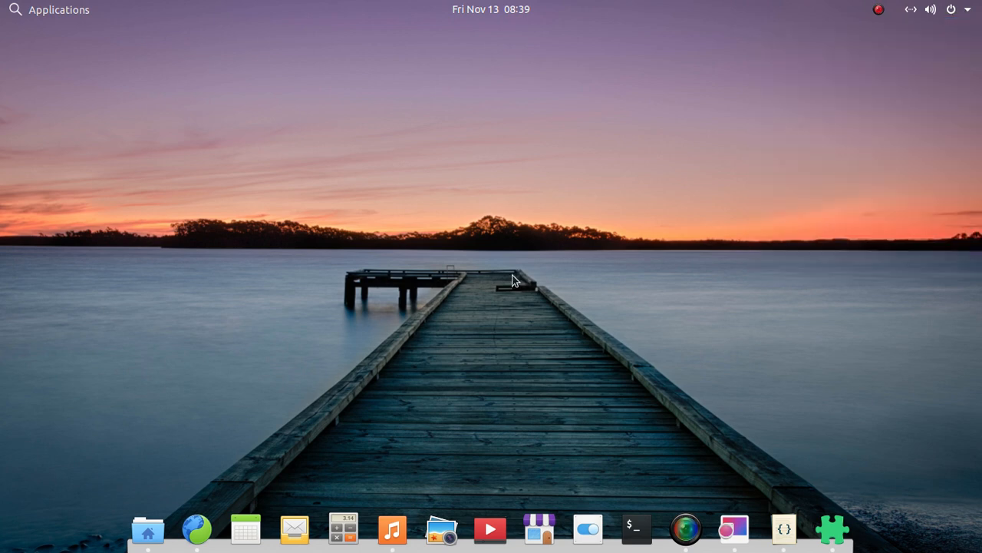
Open the Home folder, tile its window on each half of the desktop, restore it to floating and minimize it.
{"action": "left_click", "coordinate": [148, 530]}
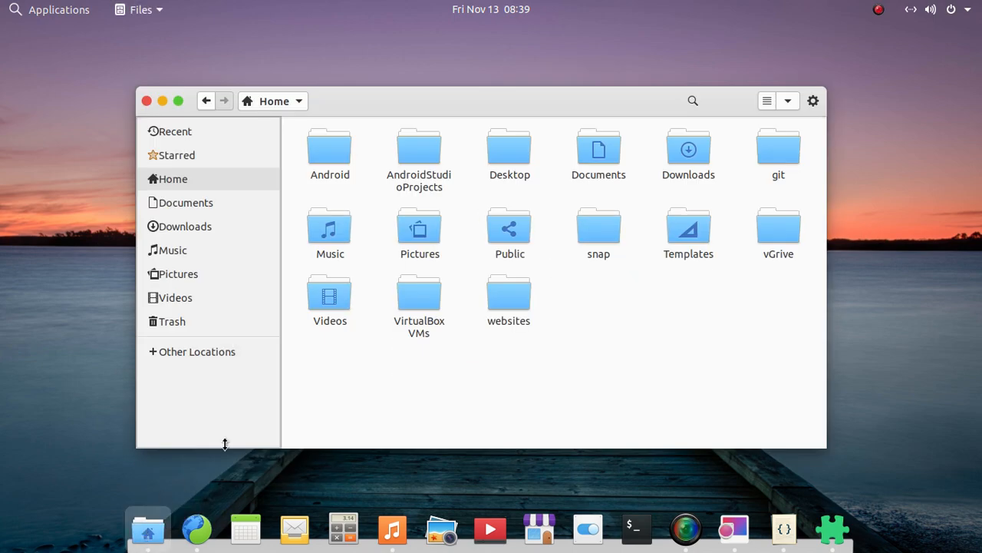
{"action": "left_click_drag", "start_coordinate": [392, 99], "coordinate": [2, 165]}
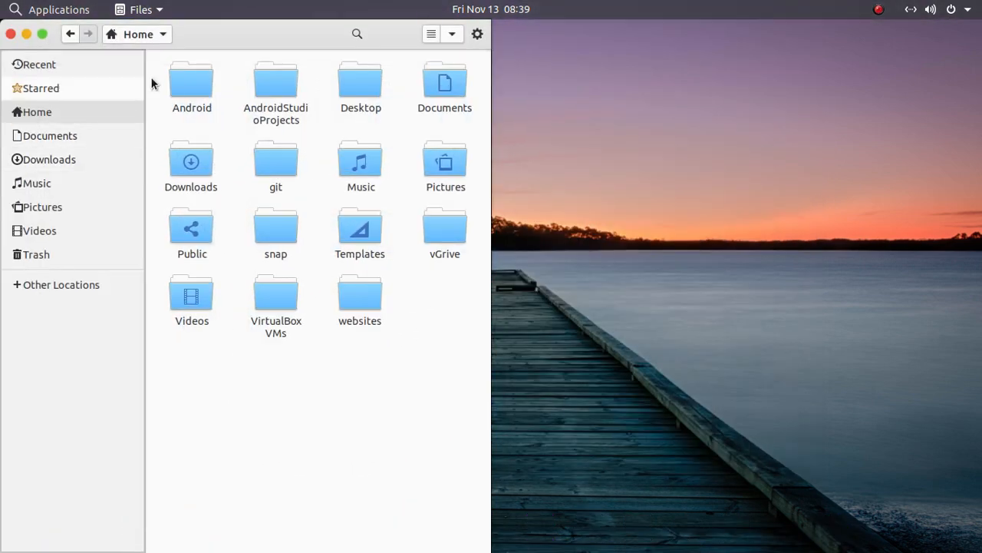
{"action": "left_click_drag", "start_coordinate": [228, 46], "coordinate": [981, 221]}
{"action": "left_click_drag", "start_coordinate": [603, 79], "coordinate": [438, 108]}
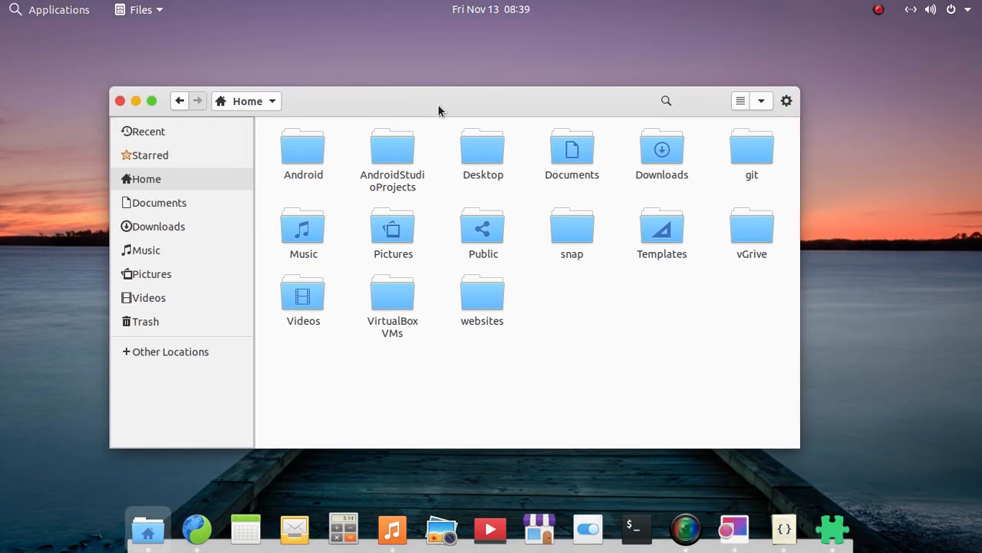
{"action": "left_click", "coordinate": [134, 102]}
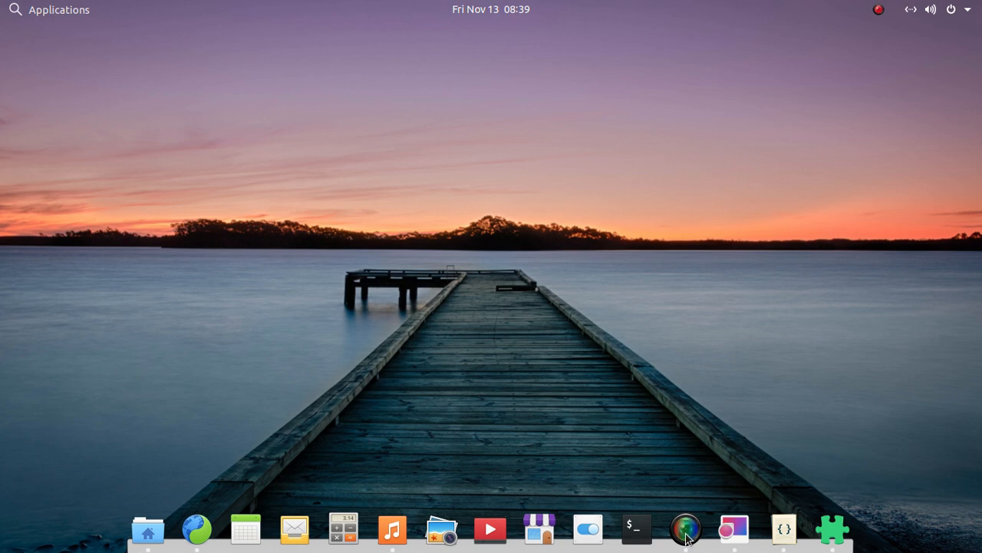
Search the installed applications for "twe" and launch Tweaks.
{"action": "left_click", "coordinate": [42, 16]}
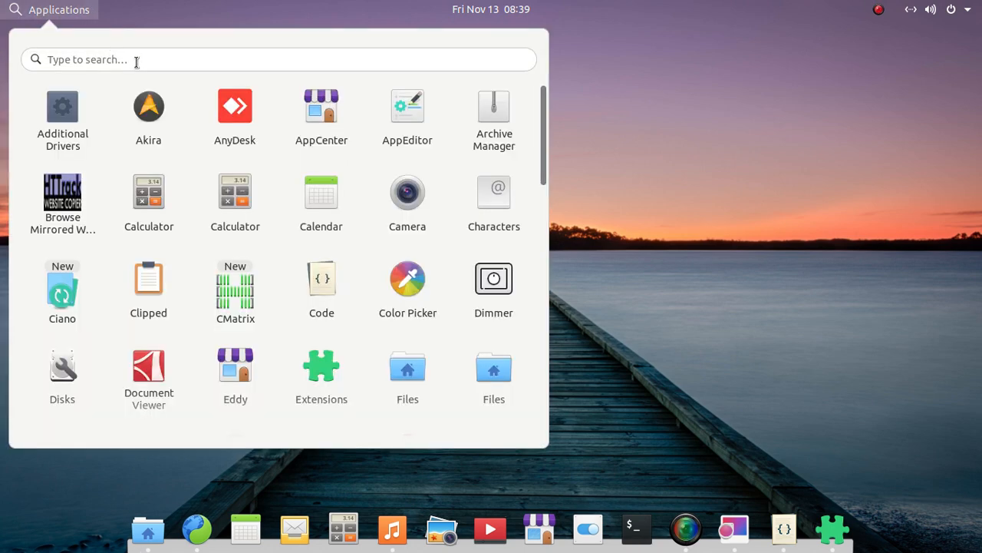
{"action": "type", "text": "twe"}
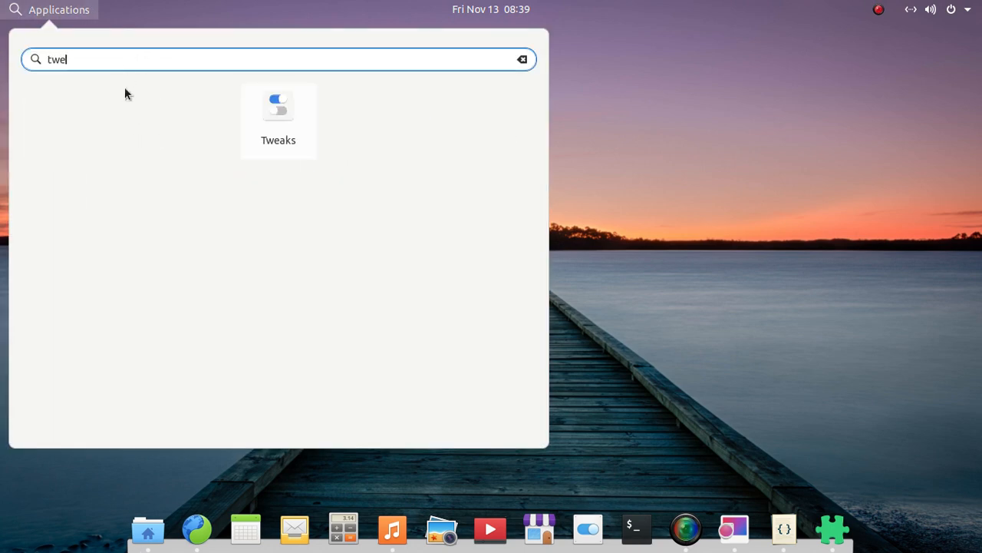
{"action": "left_click", "coordinate": [276, 106]}
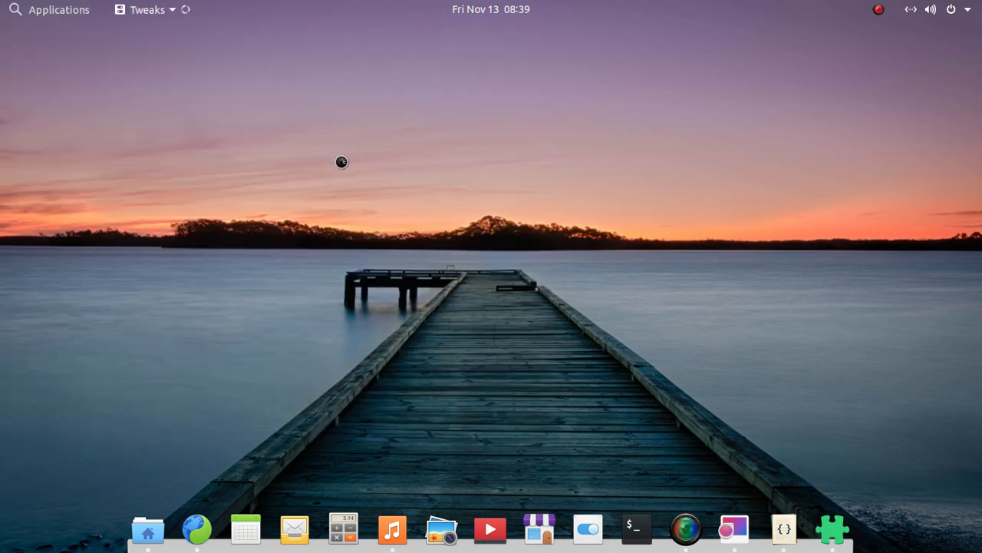
Cycle through the open windows to the Home folder, and minimize both the Files and Tweaks windows.
{"action": "key", "text": "alt+Tab"}
{"action": "key", "text": "alt+Tab"}
{"action": "key", "text": "alt+Tab"}
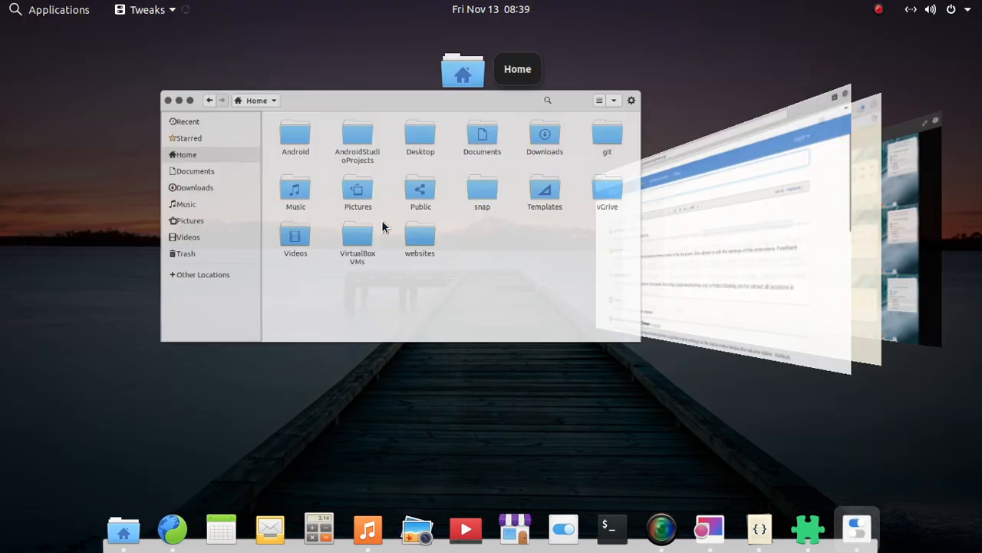
{"action": "key", "text": "alt+Tab"}
{"action": "key", "text": "alt+Tab"}
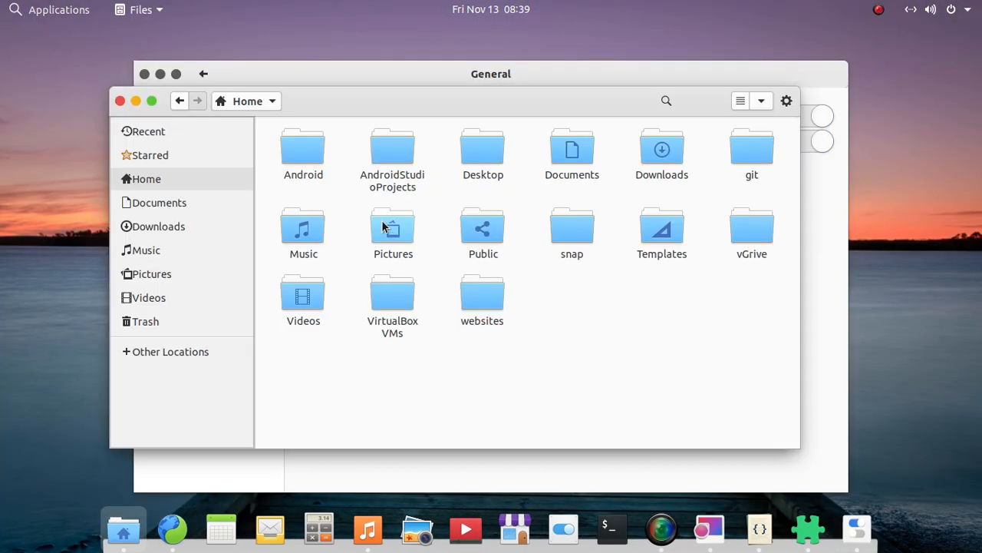
{"action": "left_click", "coordinate": [136, 102]}
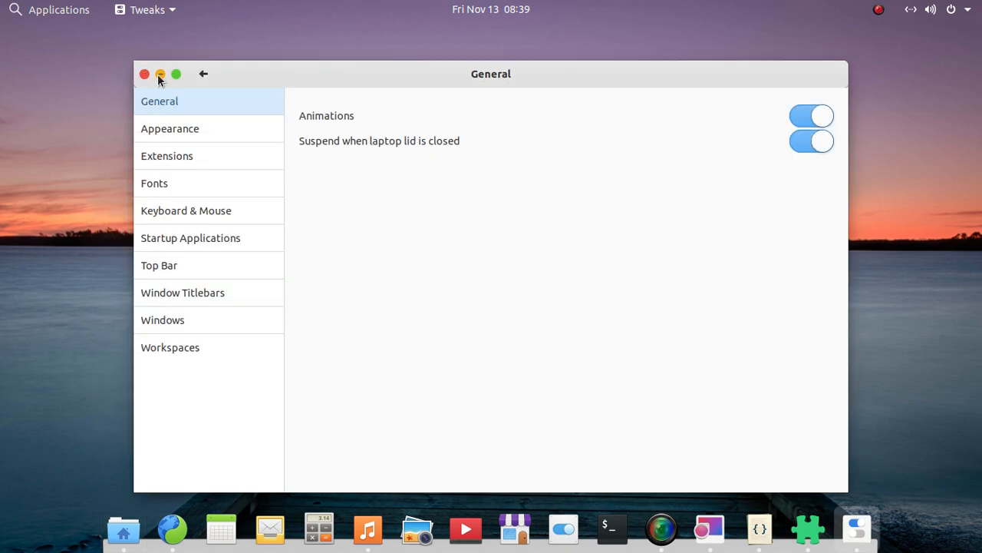
{"action": "left_click", "coordinate": [159, 74]}
Switch to the Code document with the theme notes, examine the window-switcher effect, and minimize Code.
{"action": "key", "text": "alt+Tab"}
{"action": "key", "text": "alt+Tab"}
{"action": "key", "text": "alt+Tab"}
{"action": "key", "text": "alt+Tab"}
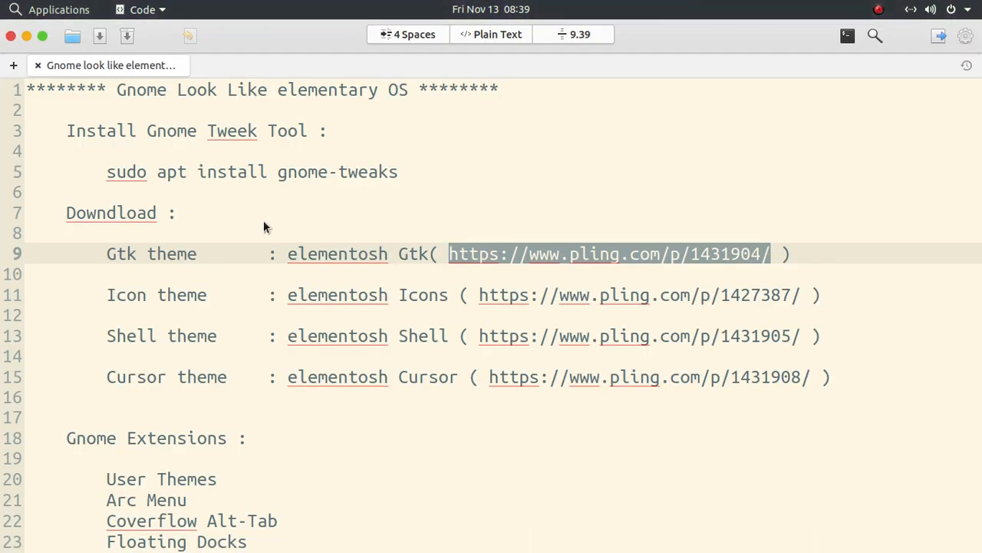
{"action": "key", "text": "alt+Tab"}
{"action": "key", "text": "alt+Tab"}
{"action": "key", "text": "alt+Tab"}
{"action": "key", "text": "alt+Tab"}
{"action": "key", "text": "alt+Tab"}
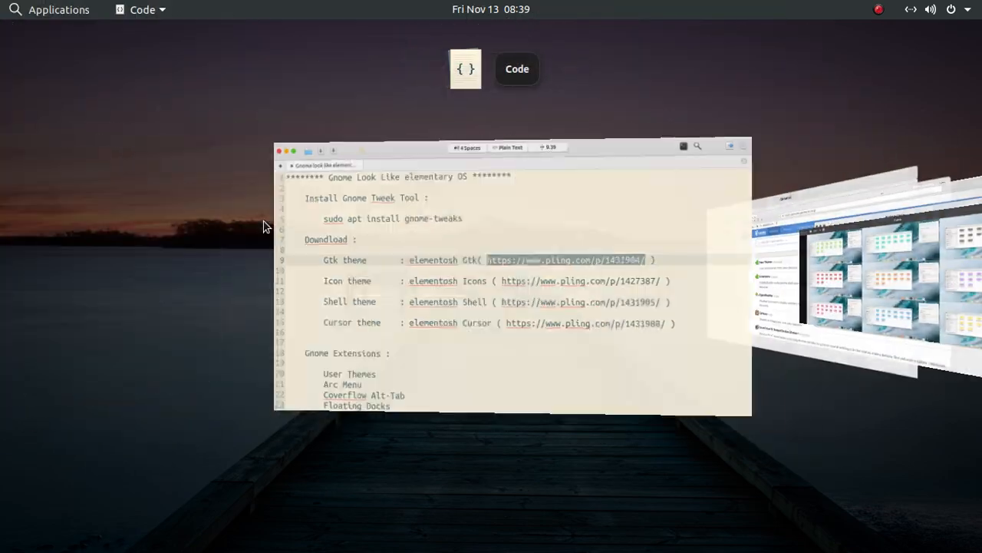
{"action": "key", "text": "alt+Tab"}
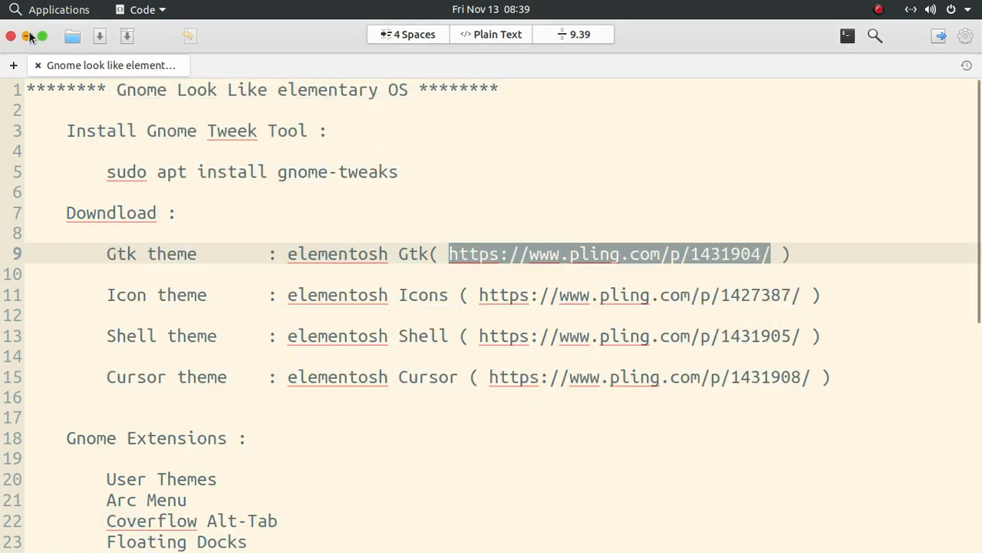
{"action": "left_click", "coordinate": [28, 33]}
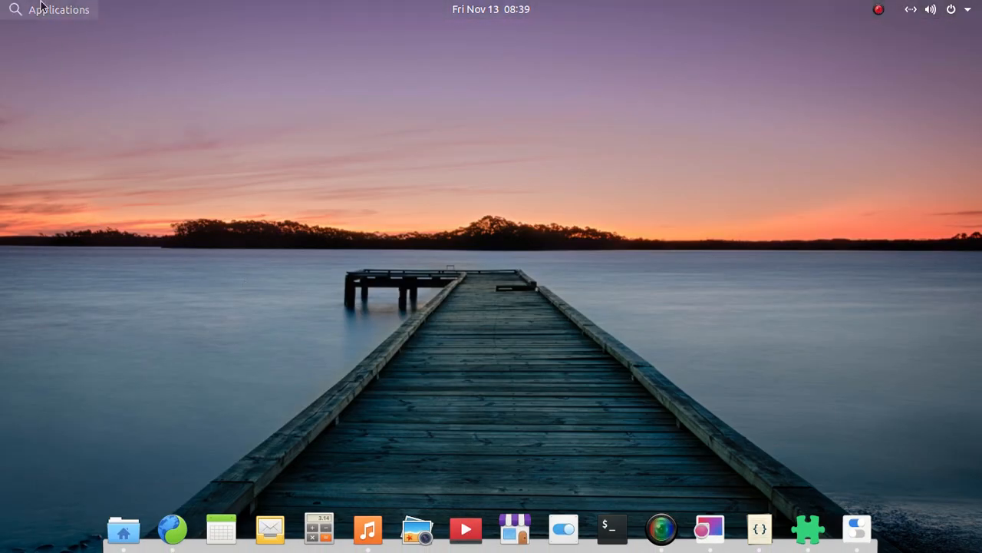
{"action": "left_click", "coordinate": [41, 8]}
{"action": "left_click", "coordinate": [39, 7]}
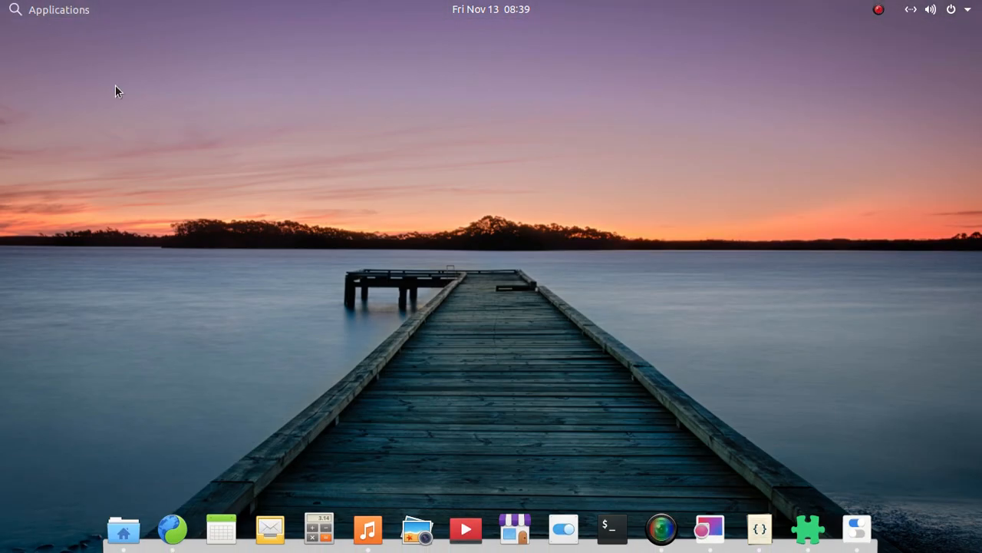
In Tweaks, set the applications theme to Elementosh-Gtk-blueberry-Dark and the shell theme to Elementosh-Shell-blueberry-Dark, and minimize the window.
{"action": "left_click", "coordinate": [854, 530]}
{"action": "left_click", "coordinate": [206, 130]}
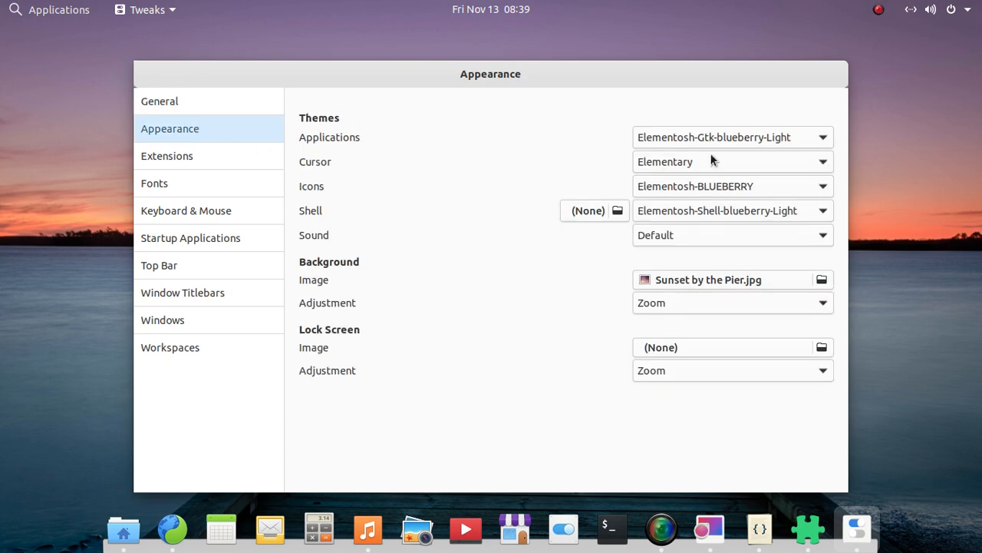
{"action": "left_click", "coordinate": [711, 140]}
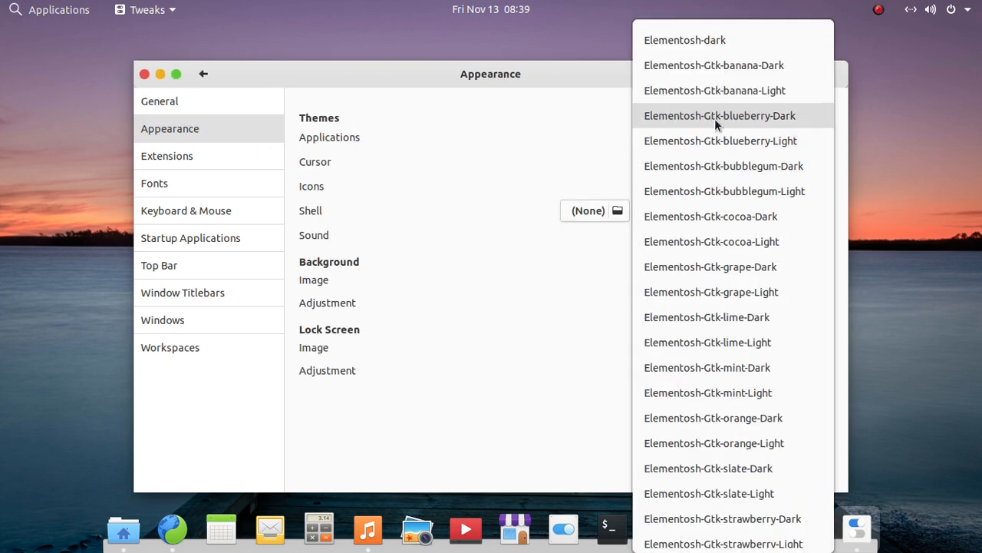
{"action": "key", "text": "Escape"}
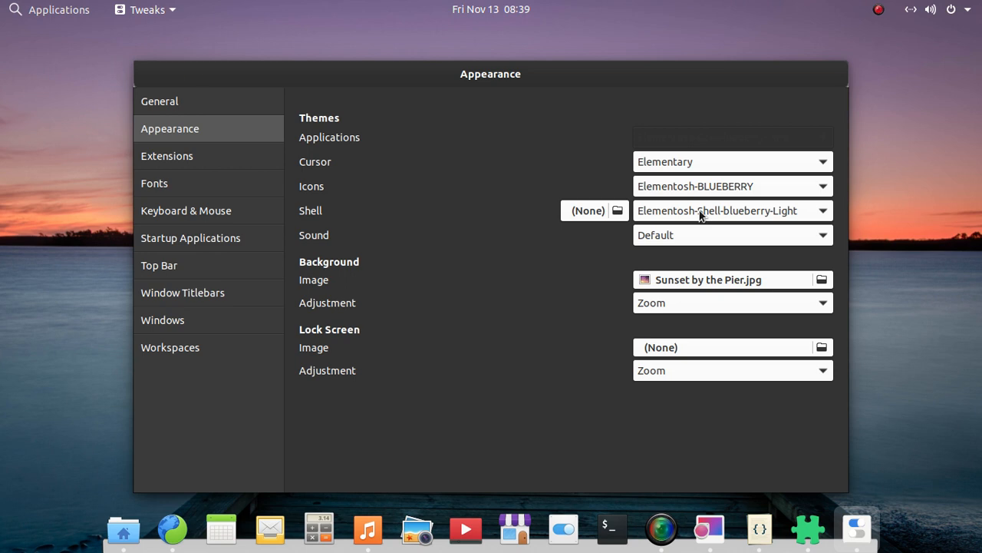
{"action": "left_click", "coordinate": [700, 215]}
{"action": "left_click", "coordinate": [691, 187]}
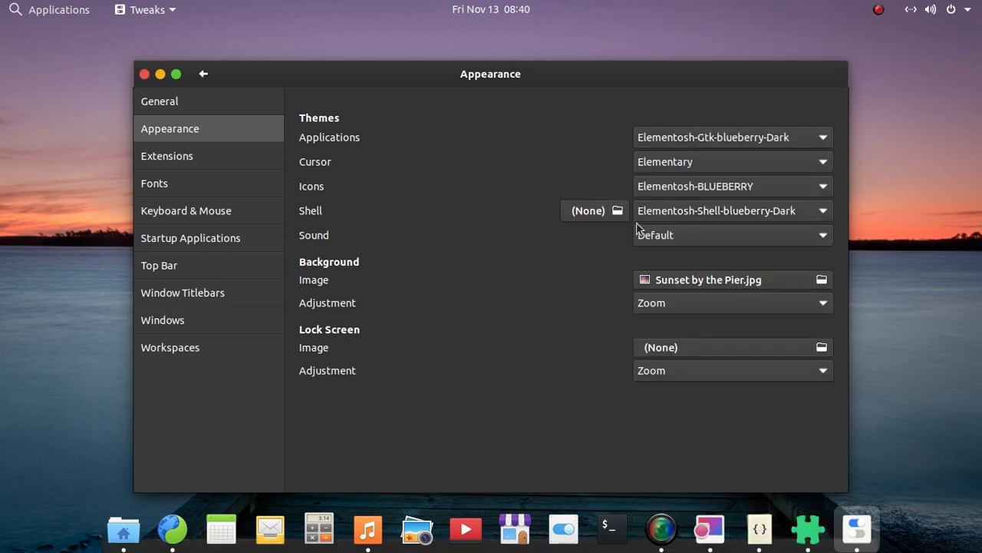
{"action": "left_click", "coordinate": [159, 75]}
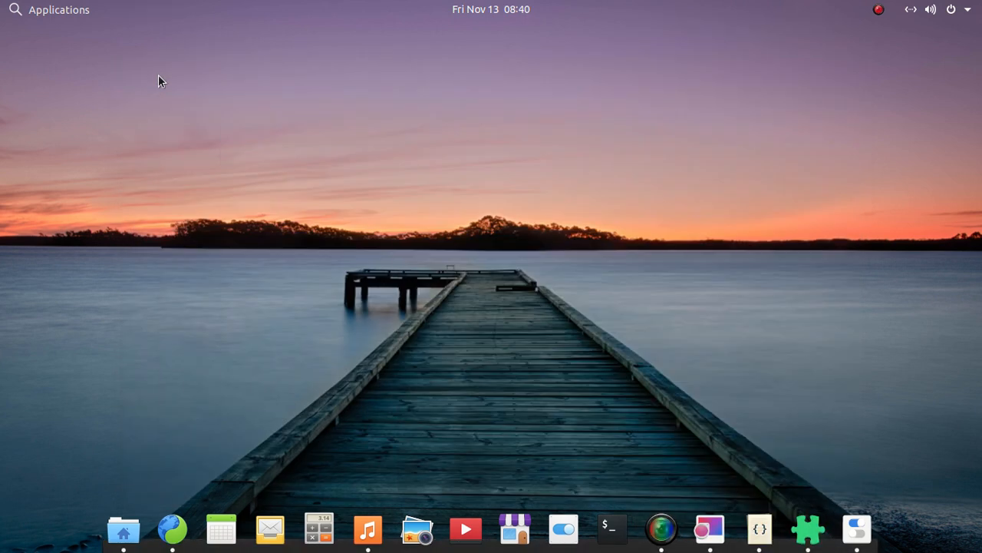
Restore the Files window, examine it and the applications launcher in the dark theme, and minimize Files.
{"action": "left_click", "coordinate": [124, 528]}
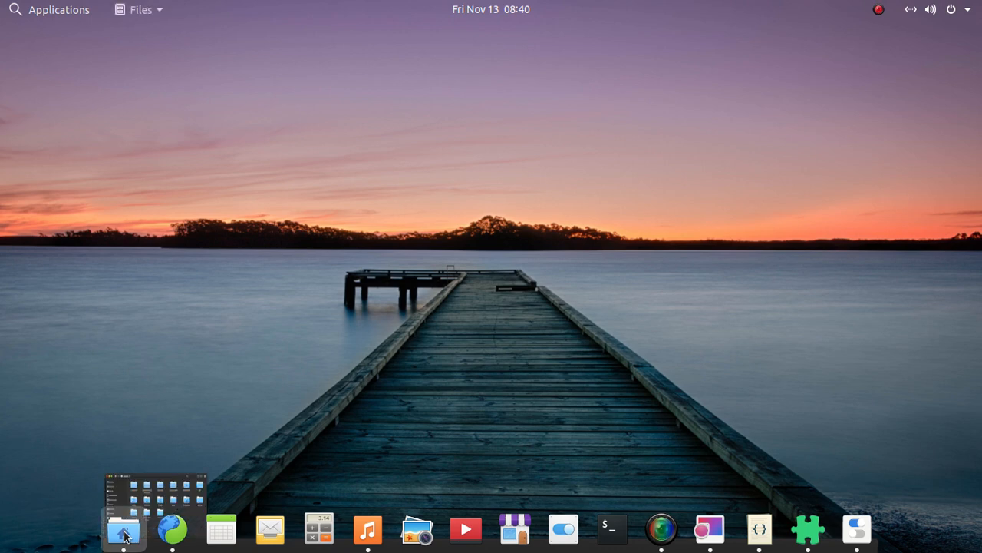
{"action": "left_click", "coordinate": [125, 535]}
{"action": "left_click", "coordinate": [125, 533]}
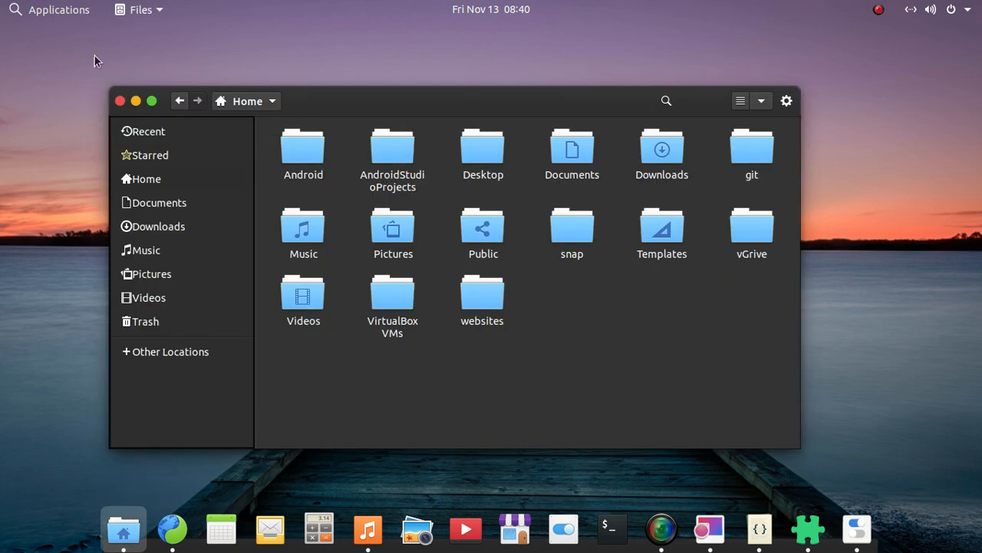
{"action": "left_click", "coordinate": [27, 9]}
{"action": "left_click", "coordinate": [26, 10]}
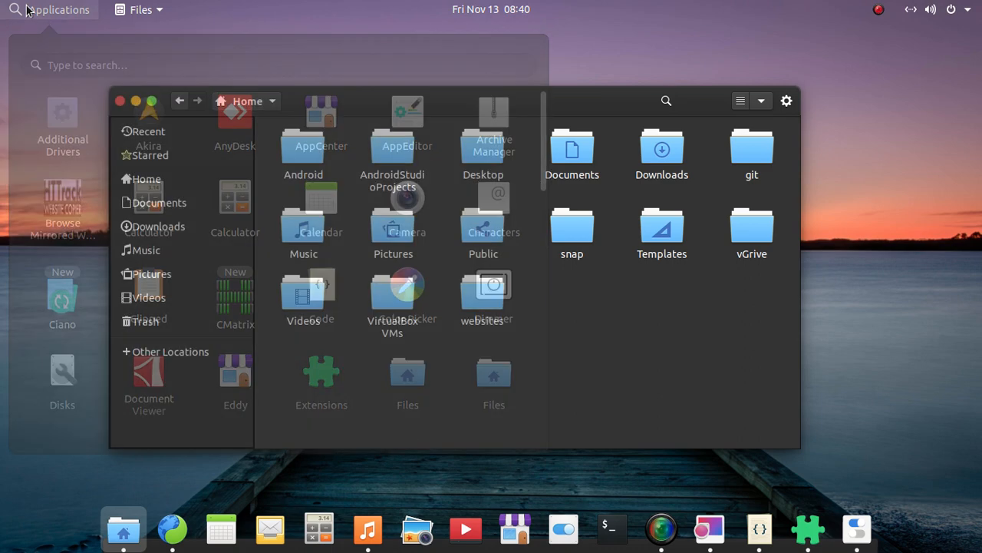
{"action": "left_click", "coordinate": [27, 9]}
{"action": "left_click", "coordinate": [27, 10]}
{"action": "left_click", "coordinate": [26, 9]}
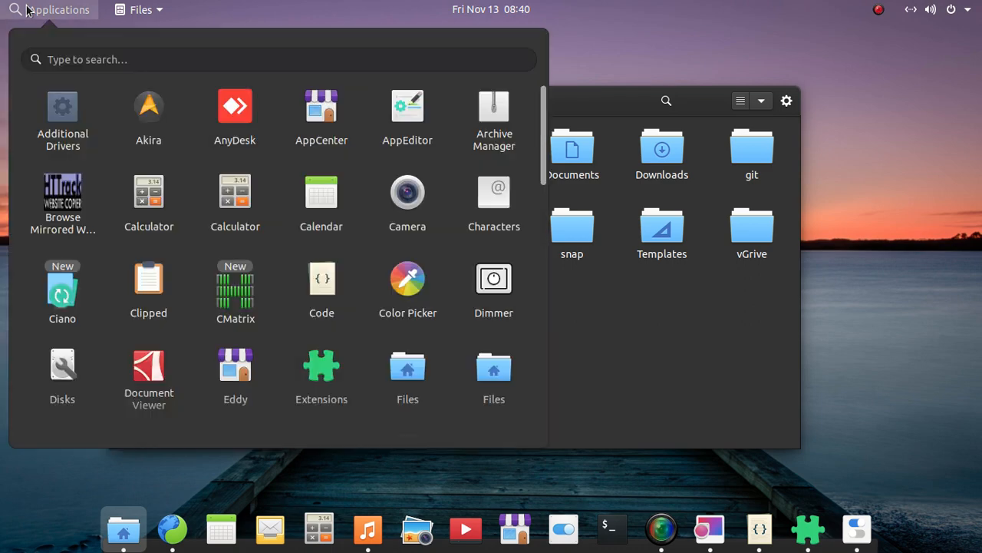
{"action": "left_click", "coordinate": [27, 10]}
{"action": "left_click", "coordinate": [136, 101]}
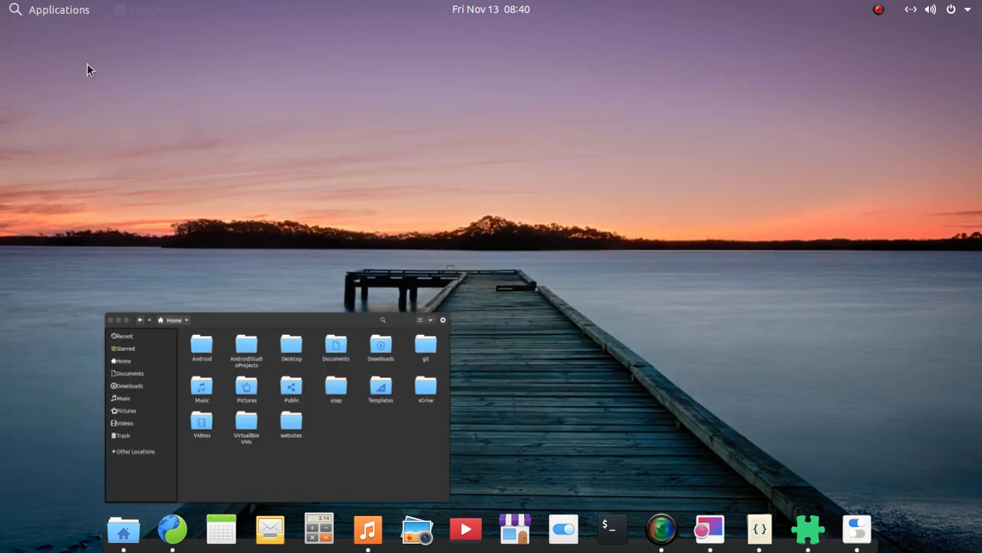
Toggle the applications launcher once more and open the calendar and notification panel to check its dark styling.
{"action": "left_click", "coordinate": [54, 9]}
{"action": "left_click", "coordinate": [54, 9]}
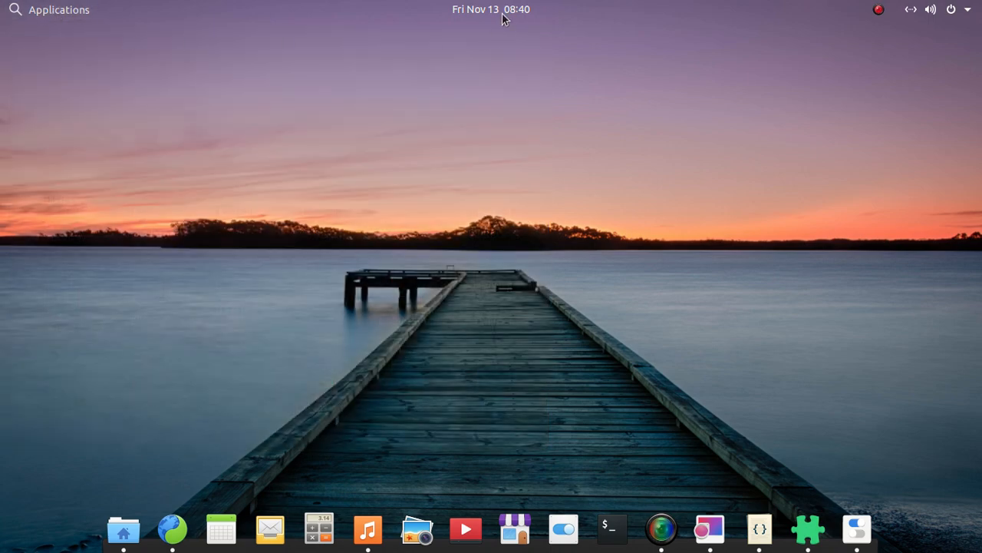
{"action": "left_click", "coordinate": [495, 11]}
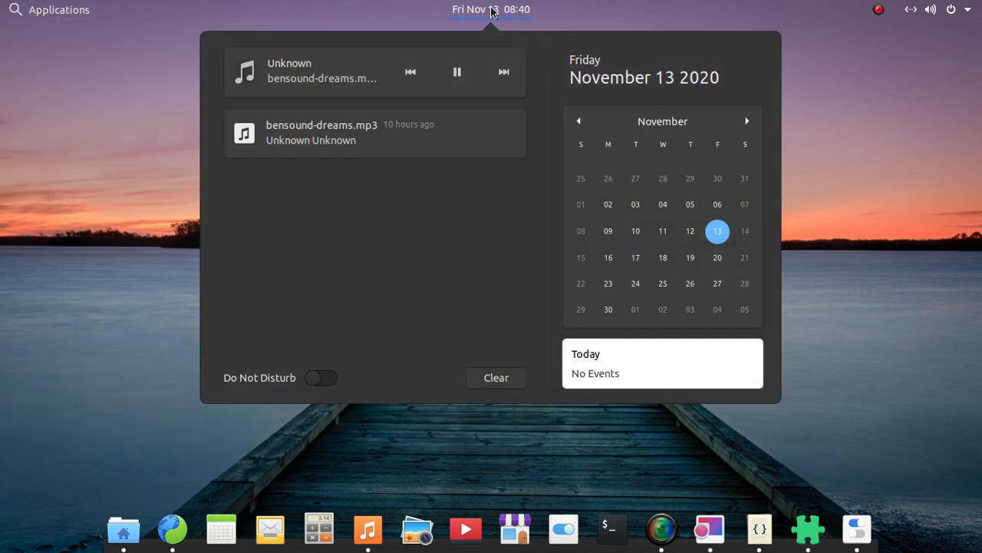
Toggle the calendar and notification panel repeatedly to check its opening effect, and leave it closed.
{"action": "left_click", "coordinate": [491, 11]}
{"action": "left_click", "coordinate": [491, 11]}
{"action": "left_click", "coordinate": [491, 11]}
{"action": "left_click", "coordinate": [505, 6]}
{"action": "left_click", "coordinate": [508, 8]}
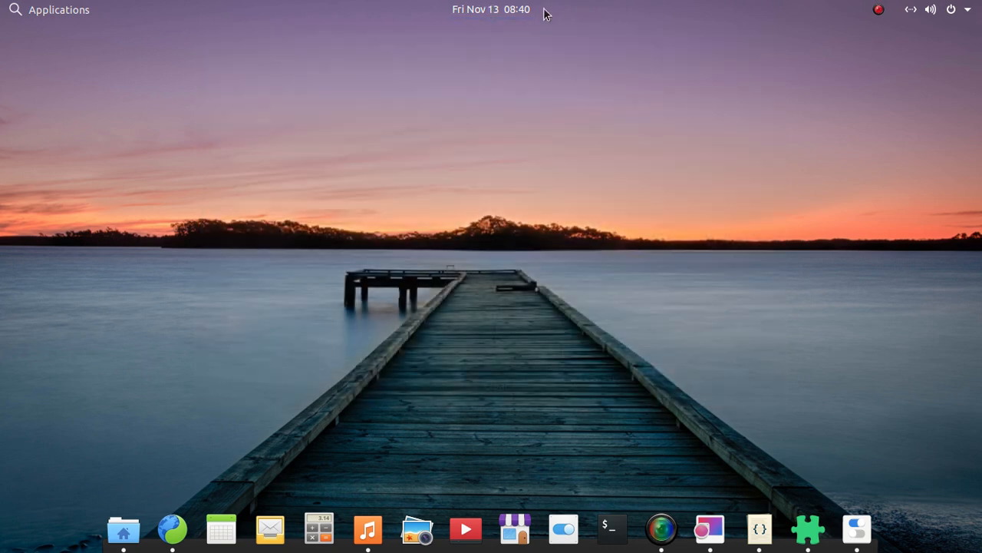
Open the system menu, expand its Power Off / Log Out options to check the dark styling, and close the menu.
{"action": "left_click", "coordinate": [952, 13]}
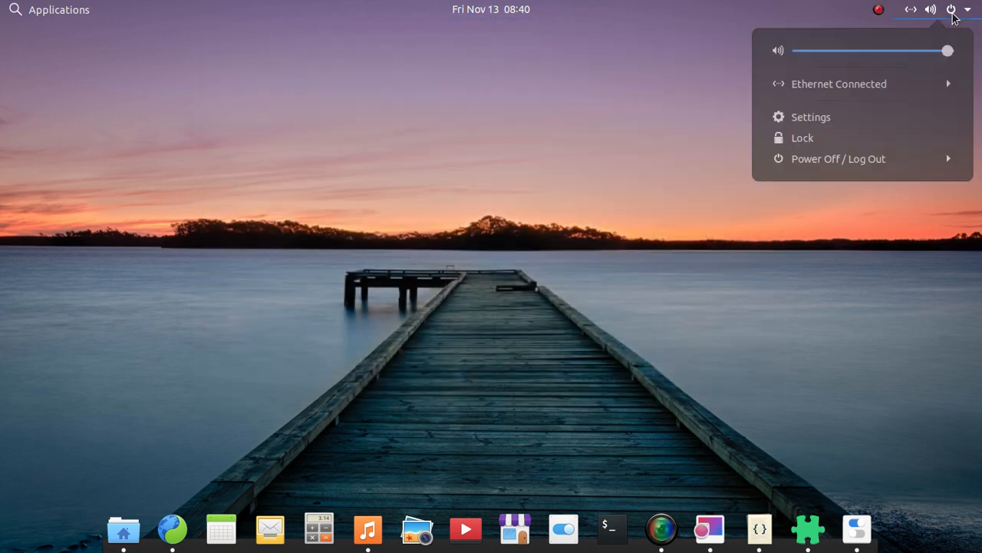
{"action": "left_click", "coordinate": [952, 14]}
{"action": "left_click", "coordinate": [953, 14]}
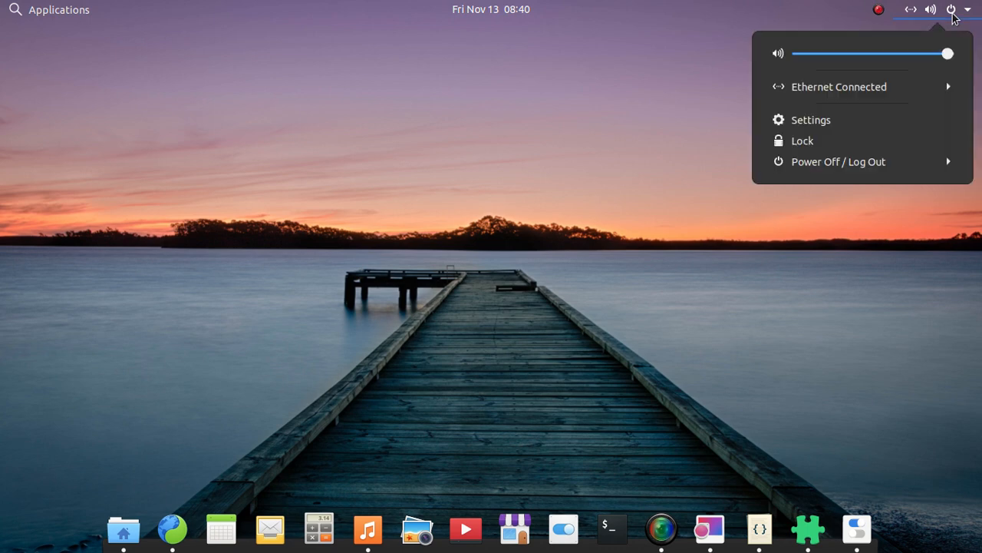
{"action": "left_click", "coordinate": [909, 164]}
{"action": "left_click", "coordinate": [908, 164]}
{"action": "left_click", "coordinate": [909, 164]}
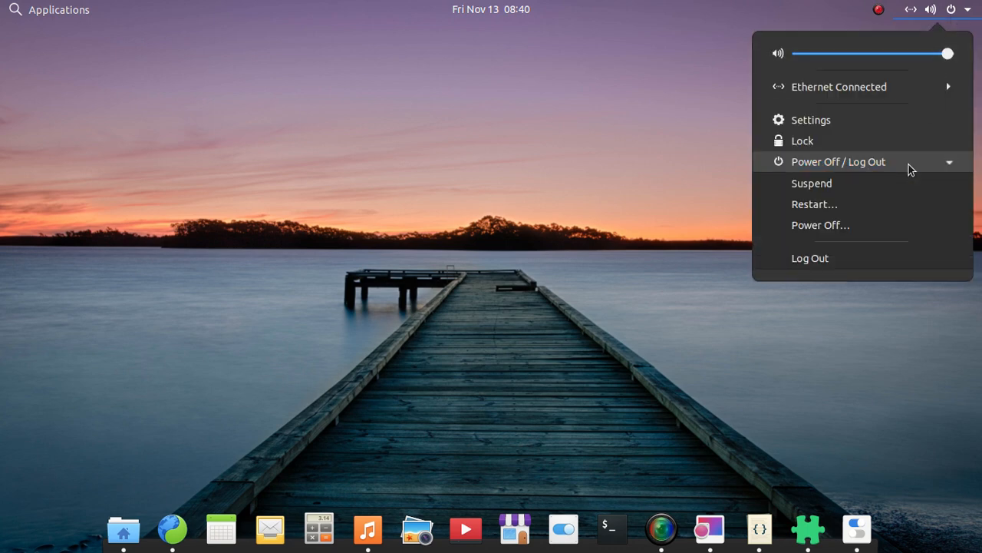
{"action": "left_click", "coordinate": [909, 164]}
{"action": "left_click", "coordinate": [559, 346]}
Restore the Files window, show its snapping to each screen half and maximizing, and minimize it again.
{"action": "left_click", "coordinate": [124, 529]}
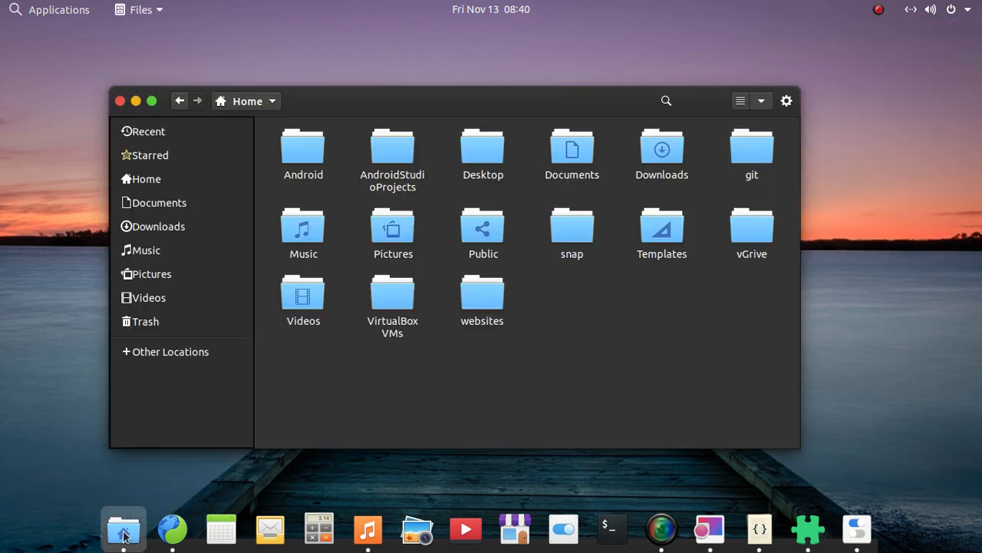
{"action": "left_click_drag", "start_coordinate": [413, 106], "coordinate": [2, 138]}
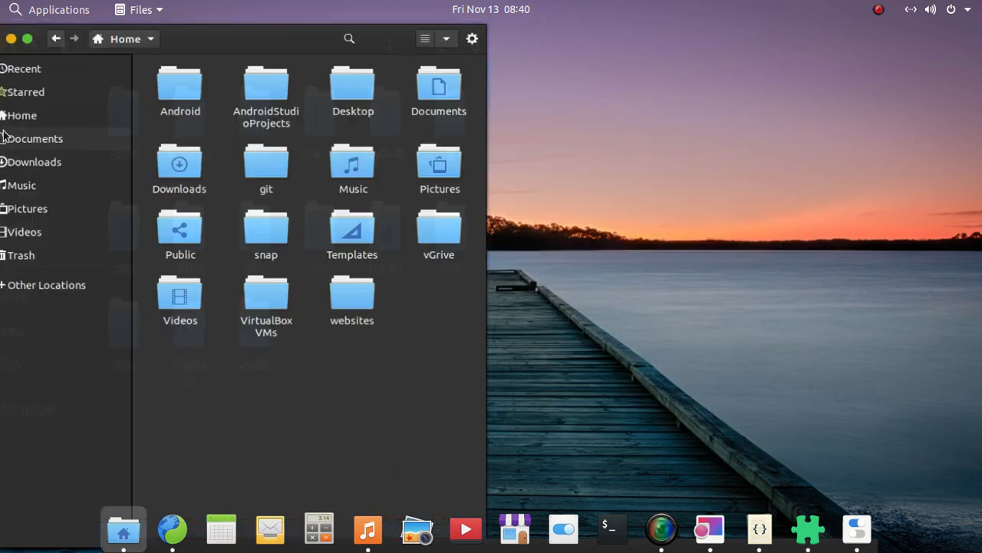
{"action": "left_click_drag", "start_coordinate": [227, 47], "coordinate": [981, 77]}
{"action": "left_click_drag", "start_coordinate": [742, 48], "coordinate": [477, 6]}
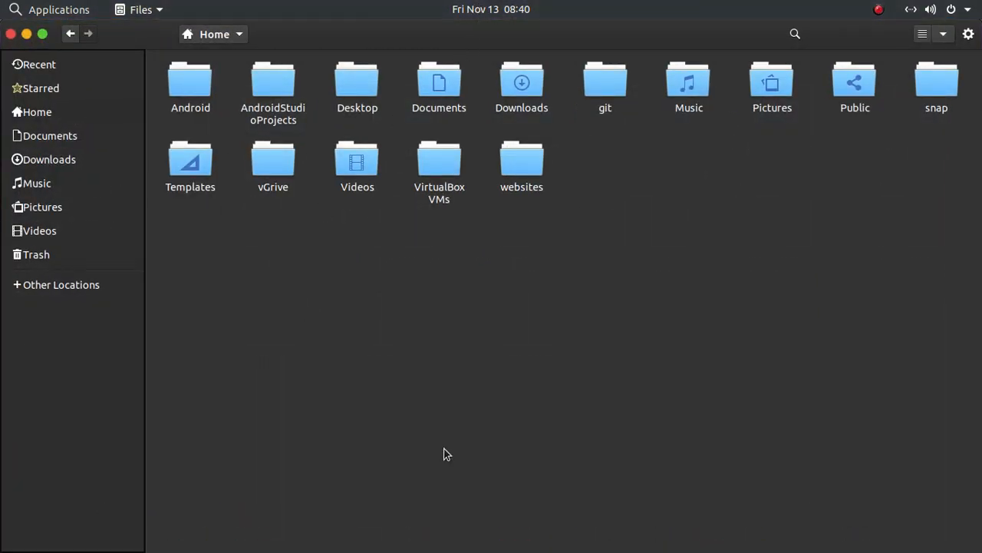
{"action": "left_click_drag", "start_coordinate": [408, 91], "coordinate": [438, 105]}
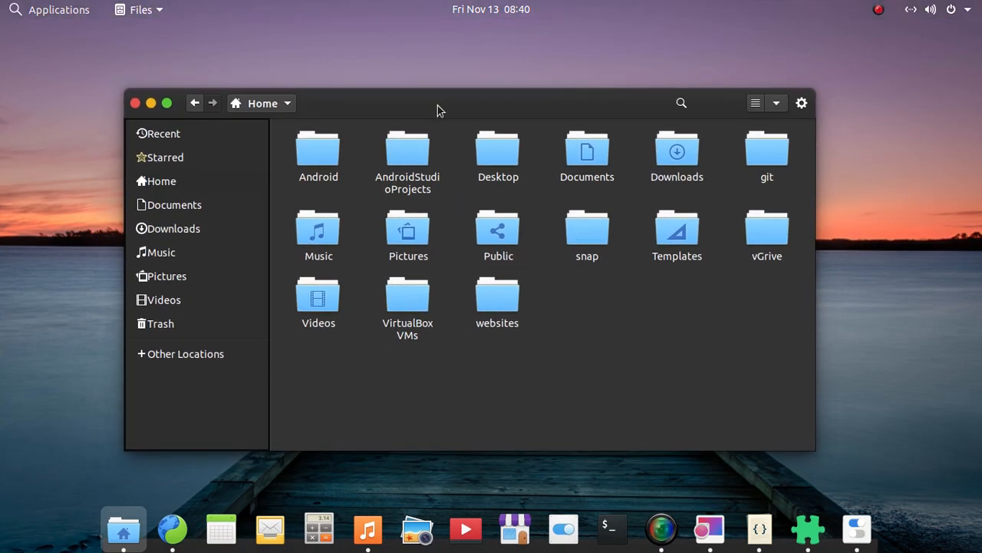
{"action": "left_click", "coordinate": [151, 103]}
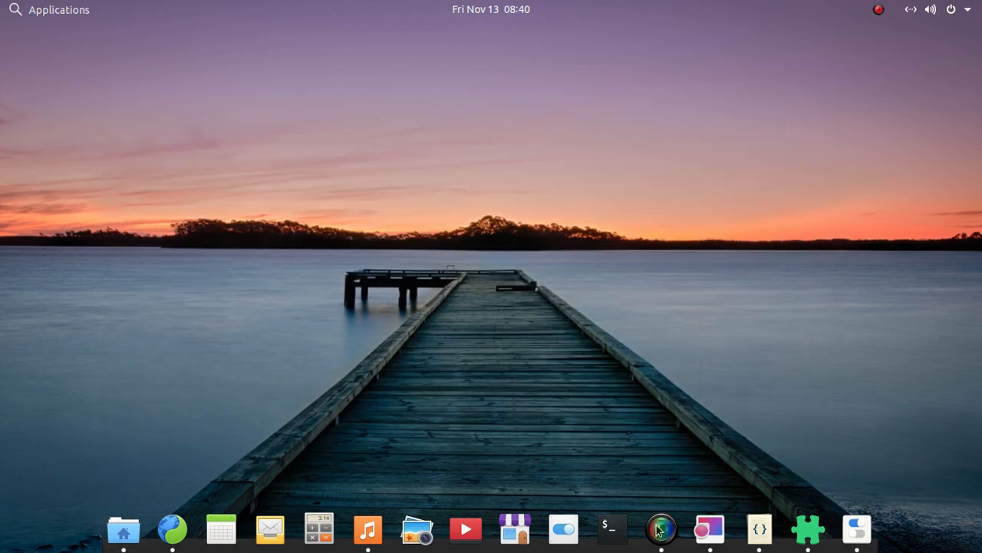
Switch to Image Viewer, show 2.png full screen, and check the activities overview before returning to the image.
{"action": "left_click", "coordinate": [701, 531]}
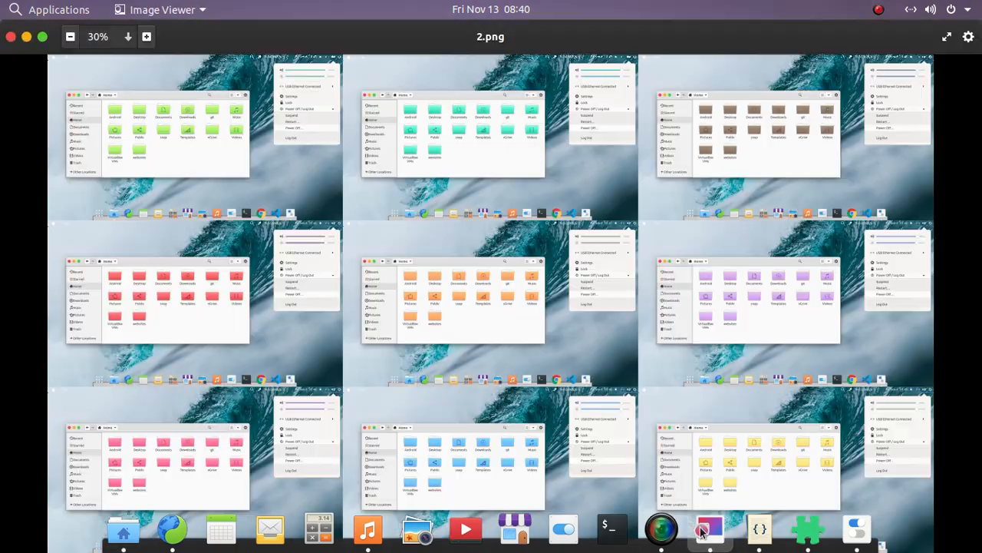
{"action": "double_click", "coordinate": [211, 136]}
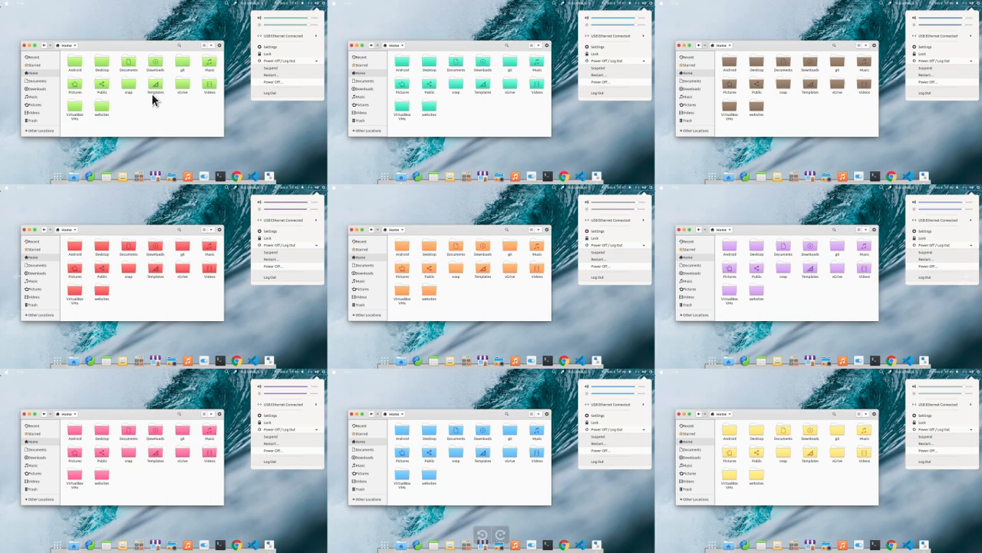
{"action": "key", "text": "super"}
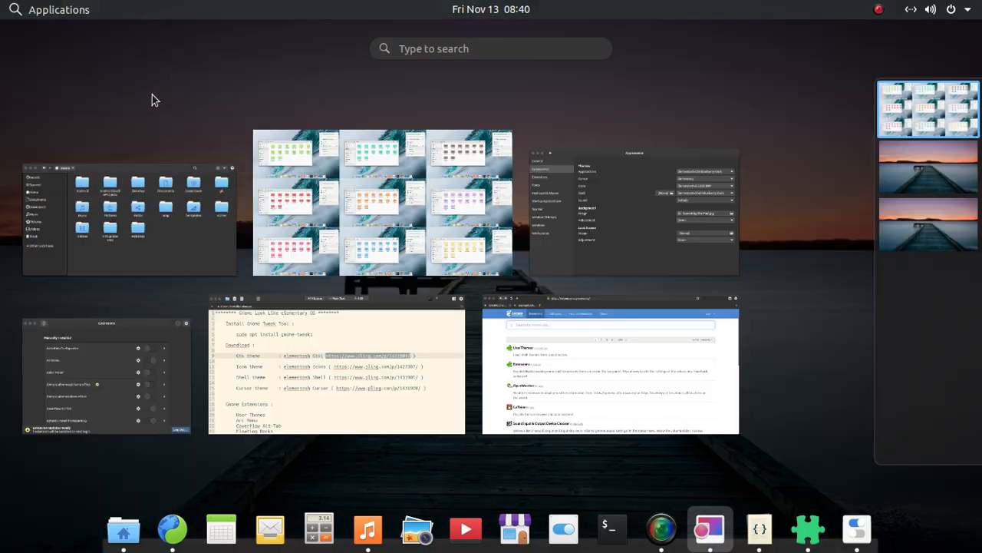
{"action": "left_click", "coordinate": [349, 197]}
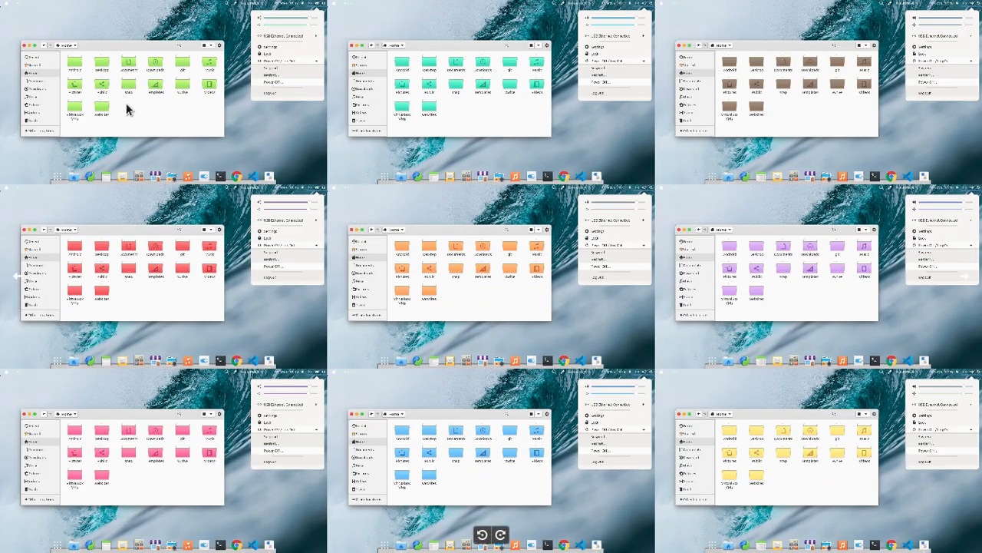
Examine the green, teal and brown light theme variants in the top row of 2.png at close range.
{"action": "scroll", "coordinate": [439, 453], "scroll_direction": "up", "scroll_amount": 5}
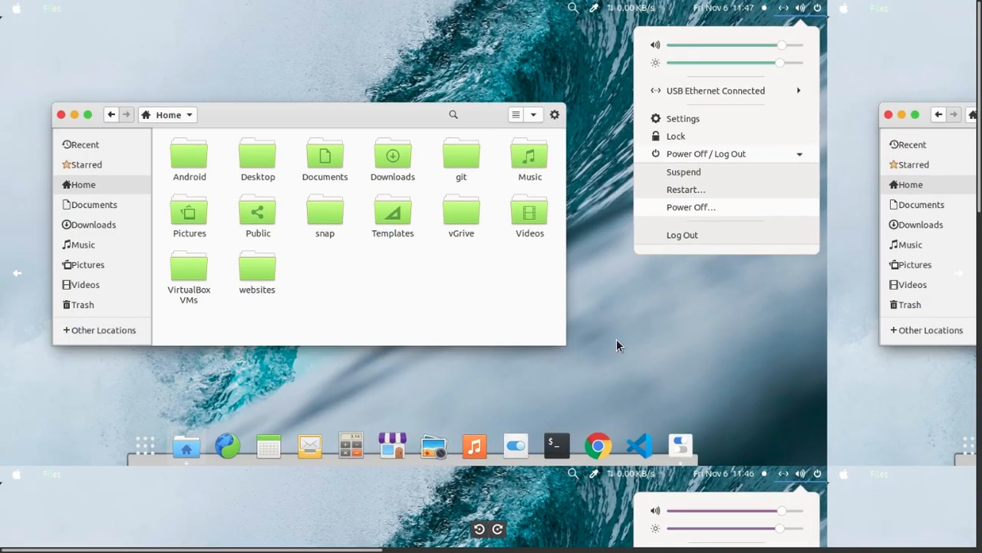
{"action": "left_click_drag", "start_coordinate": [616, 342], "coordinate": [268, 369]}
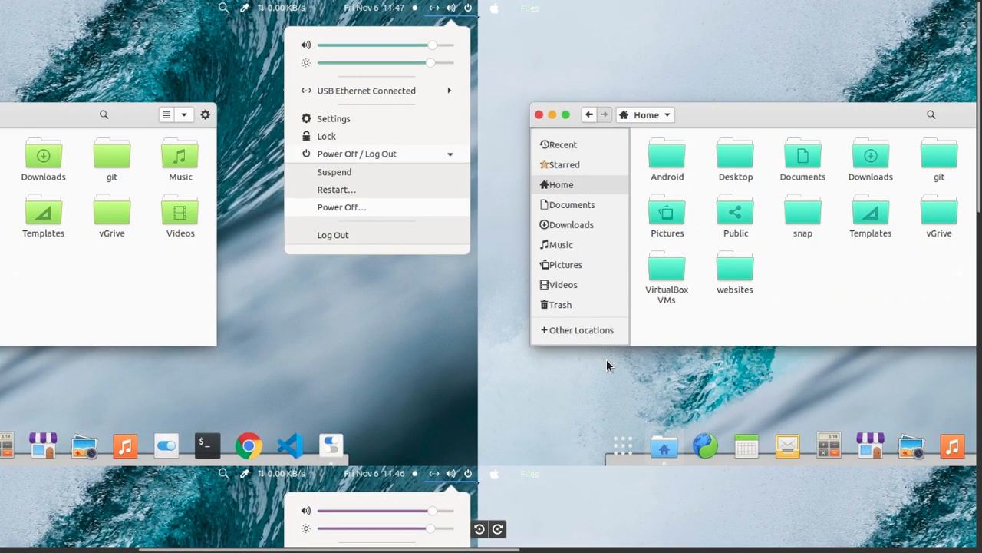
{"action": "left_click_drag", "start_coordinate": [605, 362], "coordinate": [270, 408]}
{"action": "left_click_drag", "start_coordinate": [679, 375], "coordinate": [343, 406]}
{"action": "left_click_drag", "start_coordinate": [783, 384], "coordinate": [400, 430]}
{"action": "left_click_drag", "start_coordinate": [696, 393], "coordinate": [430, 429]}
{"action": "left_click_drag", "start_coordinate": [324, 350], "coordinate": [844, 410]}
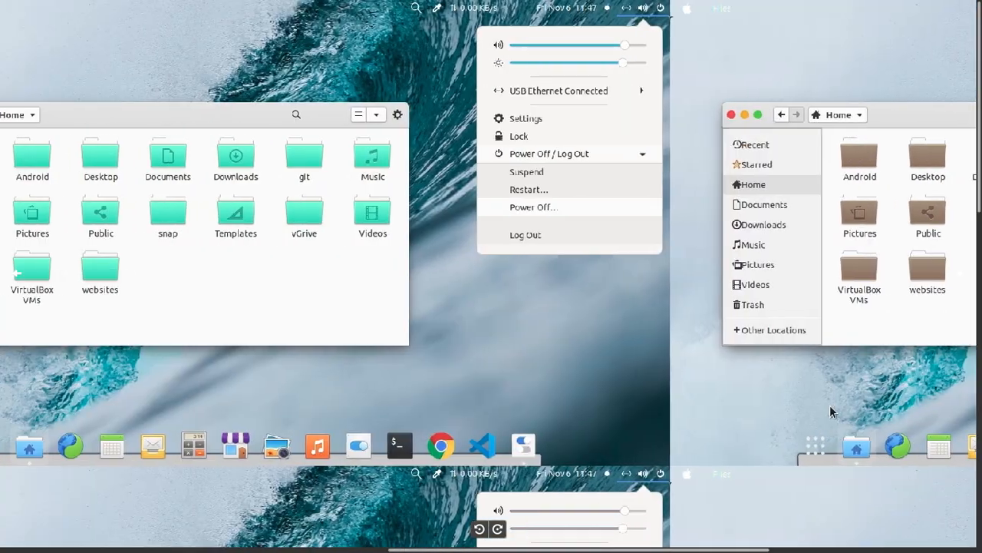
{"action": "left_click_drag", "start_coordinate": [488, 381], "coordinate": [903, 407]}
{"action": "left_click_drag", "start_coordinate": [422, 358], "coordinate": [825, 376]}
{"action": "left_click_drag", "start_coordinate": [296, 361], "coordinate": [662, 398]}
Examine the red and orange light theme variants in the middle row of 2.png.
{"action": "left_click_drag", "start_coordinate": [414, 399], "coordinate": [433, 103]}
{"action": "left_click_drag", "start_coordinate": [450, 393], "coordinate": [475, 210]}
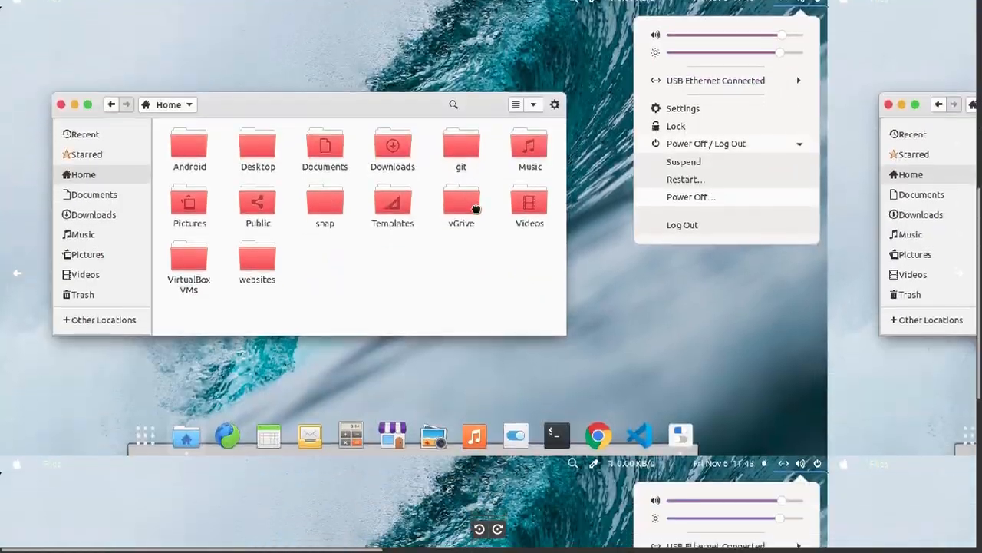
{"action": "left_click_drag", "start_coordinate": [576, 377], "coordinate": [127, 422]}
{"action": "left_click_drag", "start_coordinate": [627, 389], "coordinate": [243, 389]}
{"action": "left_click_drag", "start_coordinate": [693, 380], "coordinate": [412, 395]}
{"action": "left_click_drag", "start_coordinate": [281, 396], "coordinate": [691, 392]}
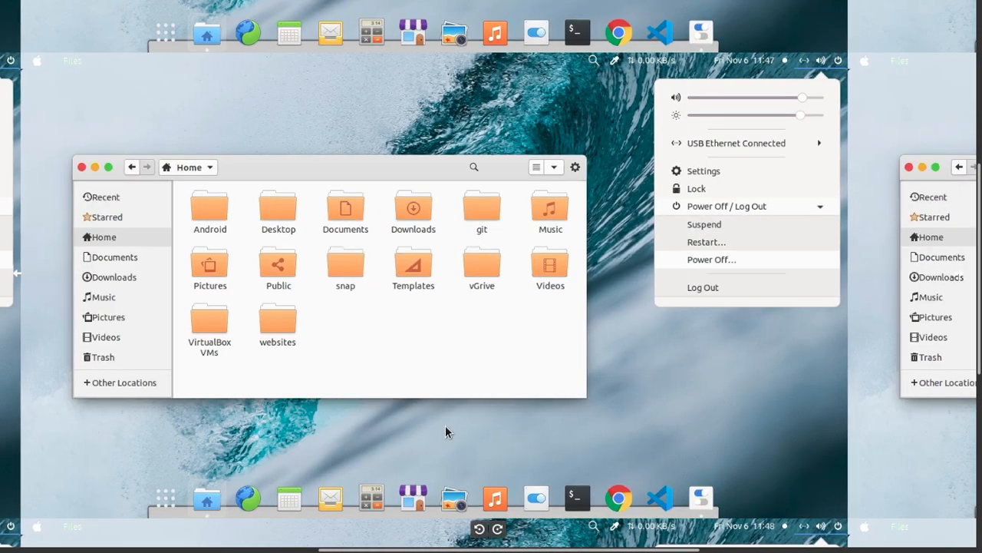
{"action": "left_click_drag", "start_coordinate": [449, 427], "coordinate": [652, 418]}
{"action": "left_click_drag", "start_coordinate": [355, 425], "coordinate": [681, 426]}
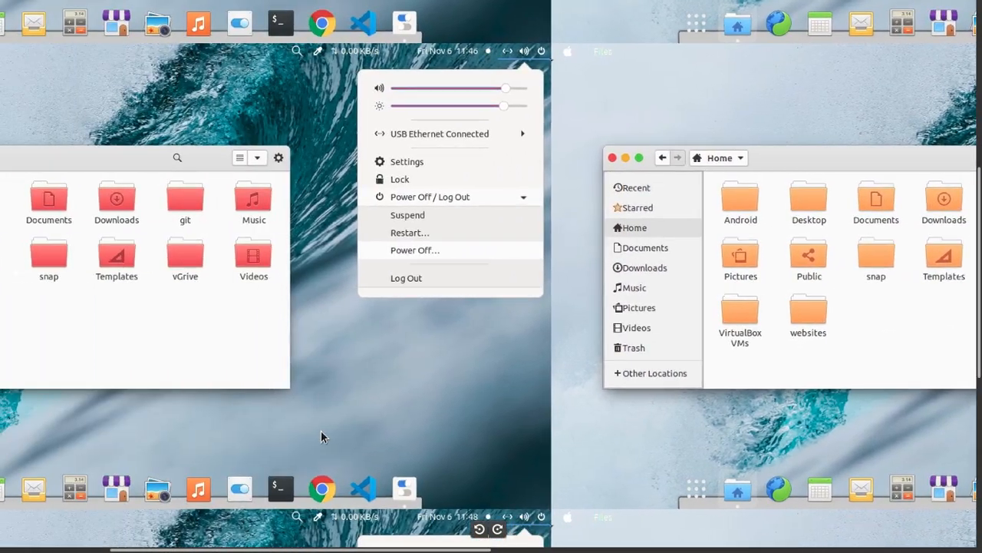
{"action": "left_click_drag", "start_coordinate": [321, 436], "coordinate": [645, 434]}
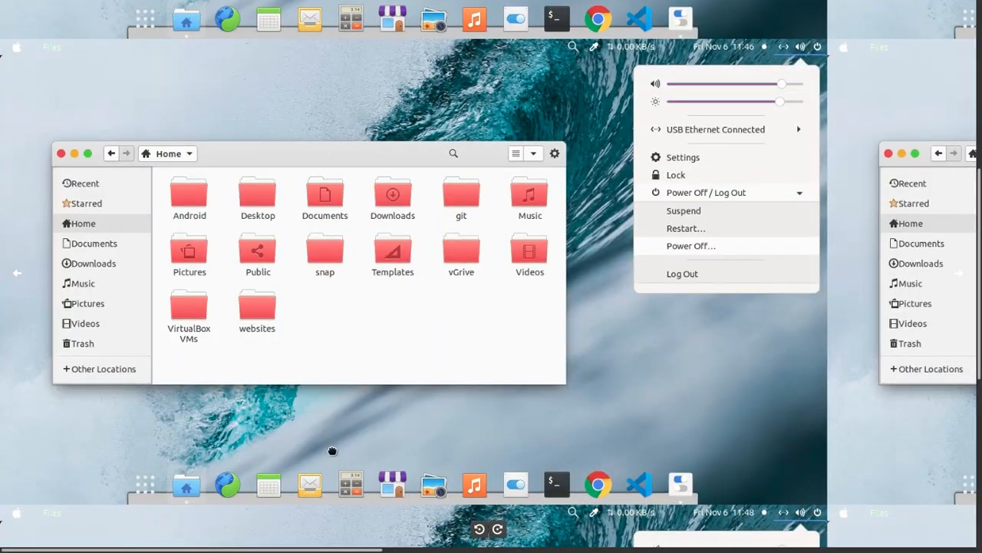
Examine the pink, blue and yellow light theme variants in the bottom row of 2.png.
{"action": "left_click_drag", "start_coordinate": [332, 451], "coordinate": [377, 220]}
{"action": "left_click_drag", "start_coordinate": [415, 427], "coordinate": [437, 247]}
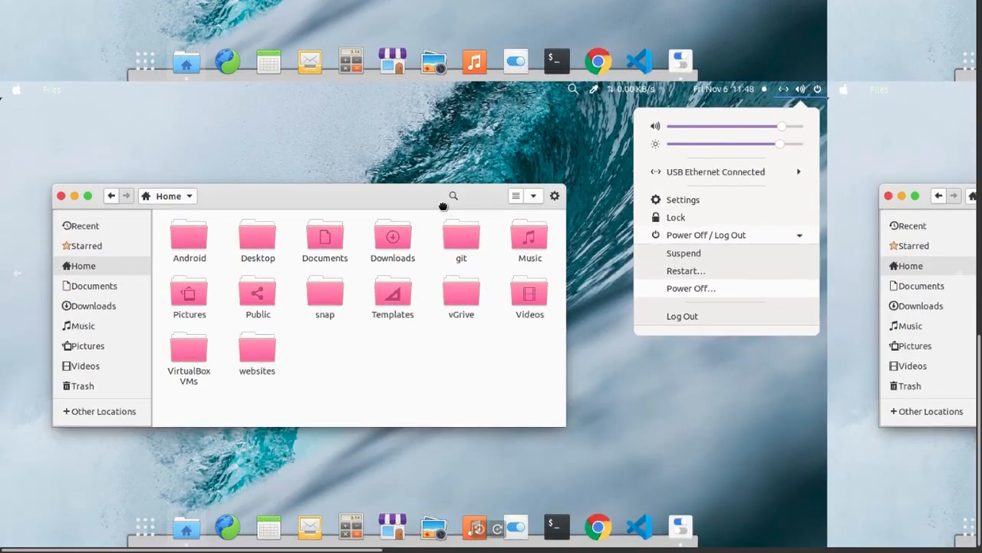
{"action": "left_click_drag", "start_coordinate": [666, 338], "coordinate": [4, 329]}
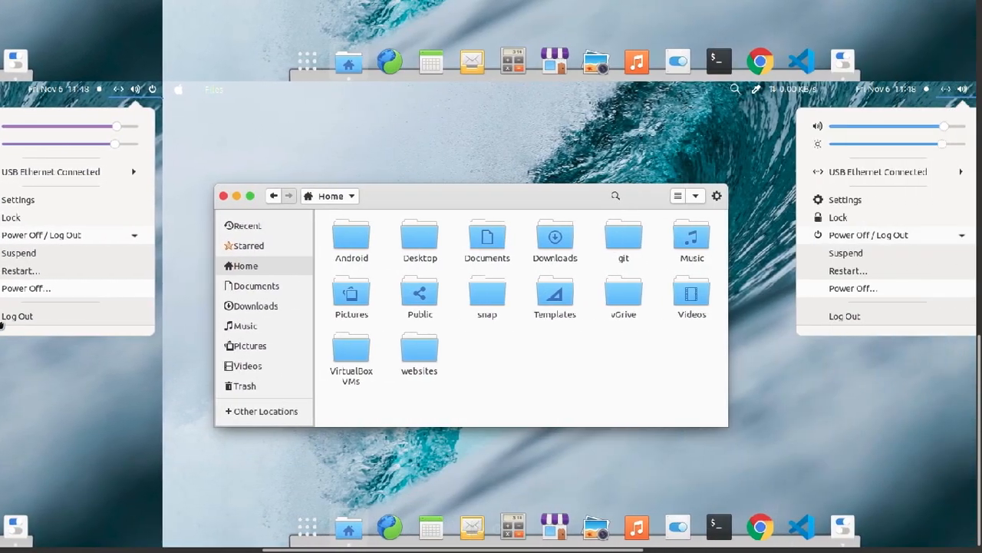
{"action": "left_click_drag", "start_coordinate": [754, 396], "coordinate": [253, 375]}
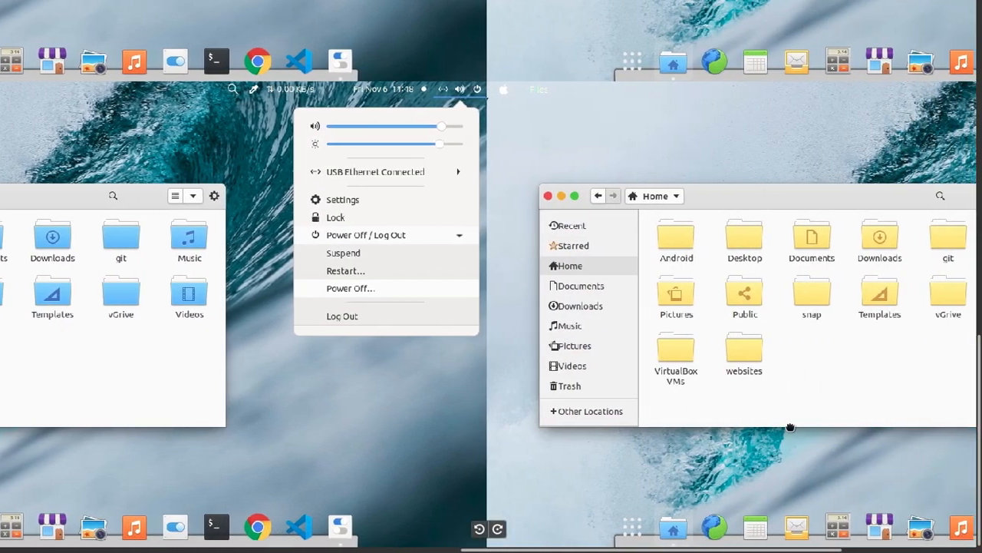
{"action": "left_click_drag", "start_coordinate": [782, 422], "coordinate": [367, 423]}
{"action": "left_click_drag", "start_coordinate": [279, 412], "coordinate": [979, 413]}
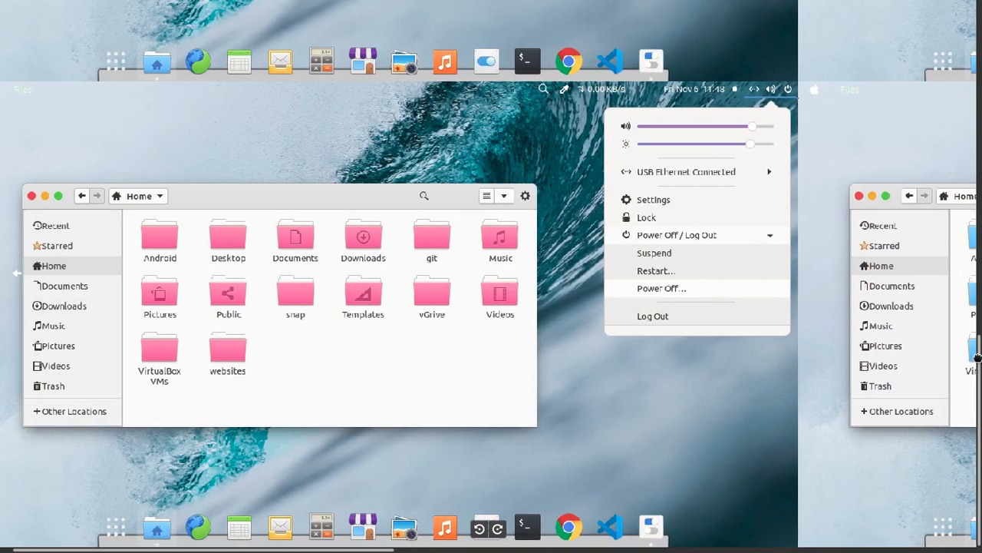
{"action": "left_click_drag", "start_coordinate": [977, 357], "coordinate": [977, 361]}
Leave the full-screen view of 2.png and display 4.png with the dark theme variants full screen.
{"action": "key", "text": "Escape"}
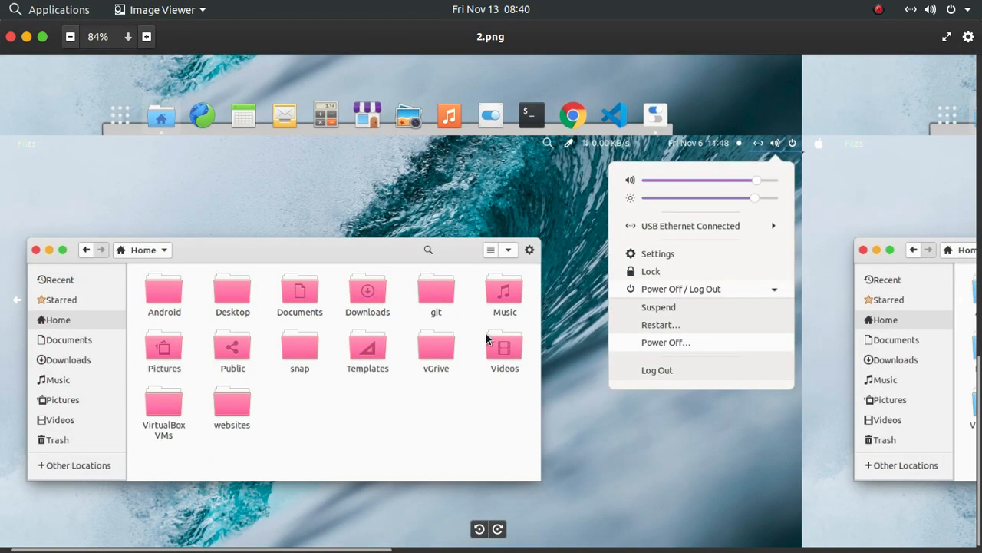
{"action": "left_click", "coordinate": [965, 303]}
{"action": "double_click", "coordinate": [504, 370]}
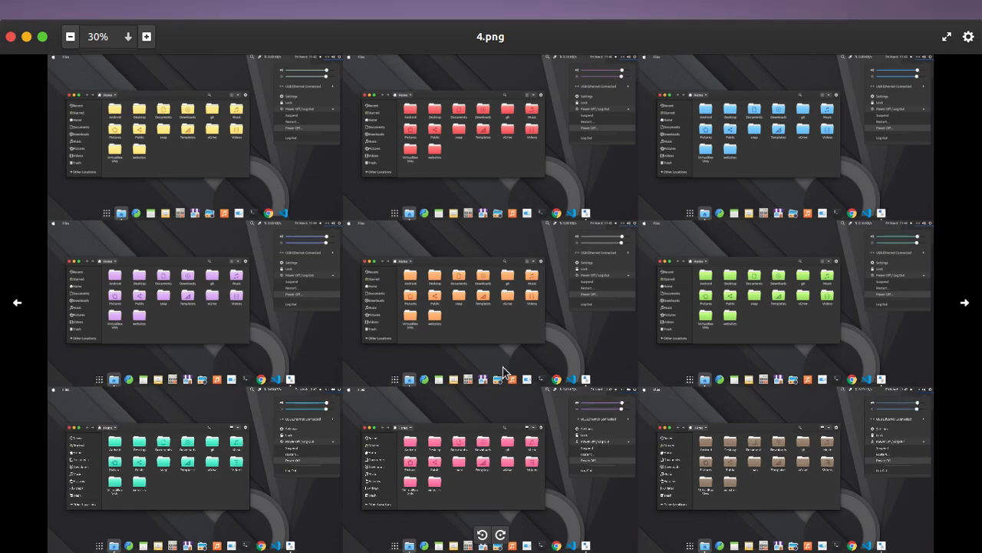
{"action": "key", "text": "Right"}
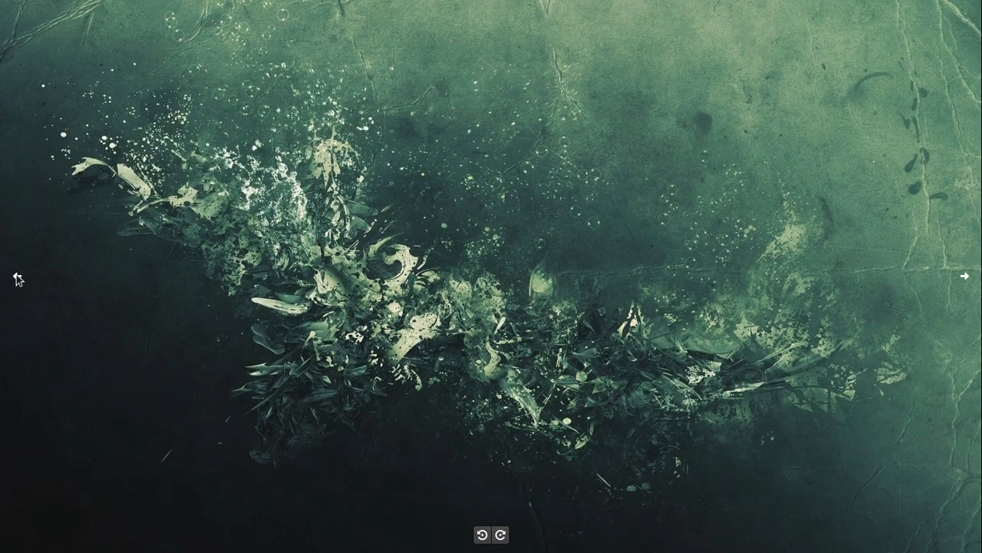
{"action": "left_click", "coordinate": [17, 279]}
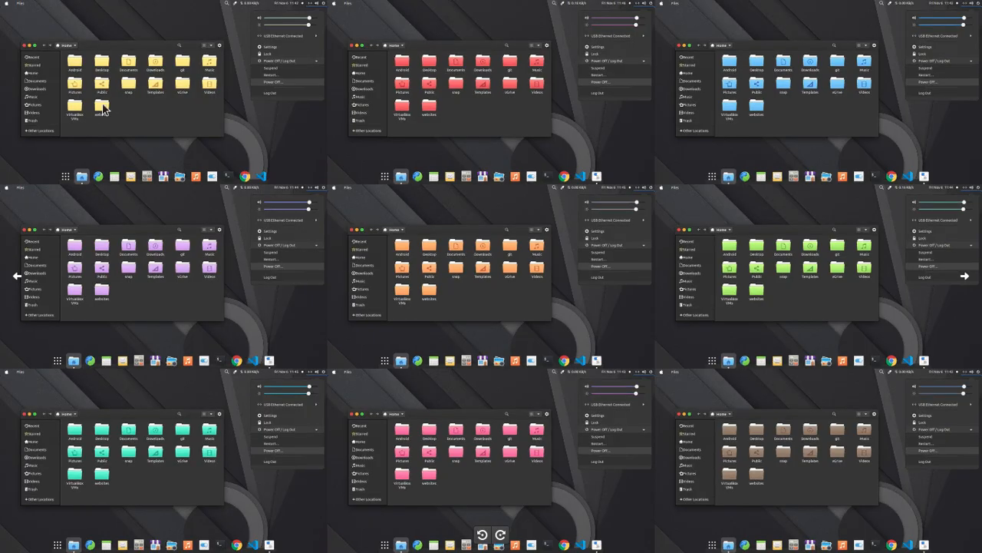
Examine the yellow dark theme variant in the first cell of 4.png at close range.
{"action": "scroll", "coordinate": [110, 106], "scroll_direction": "up", "scroll_amount": 5}
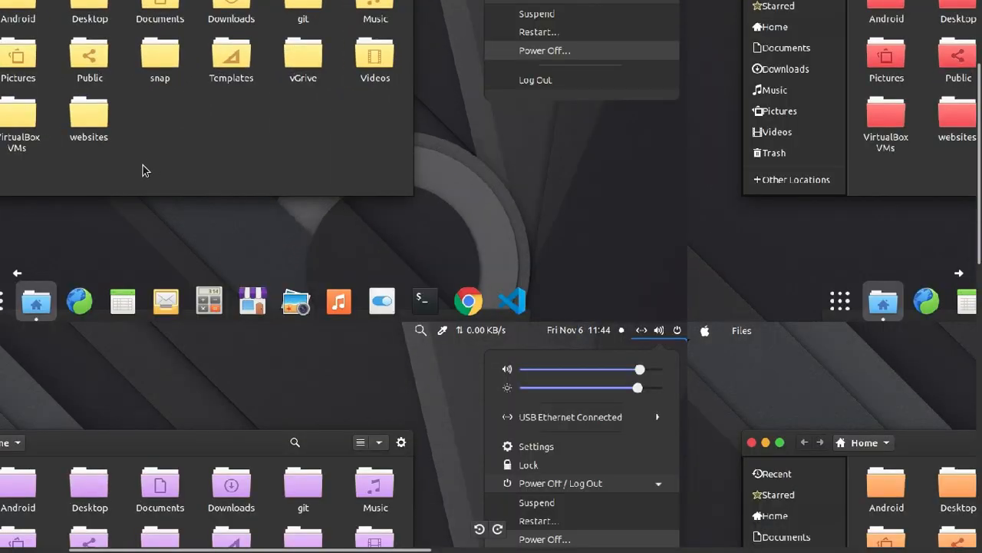
{"action": "scroll", "coordinate": [142, 165], "scroll_direction": "down", "scroll_amount": 2}
{"action": "left_click_drag", "start_coordinate": [112, 163], "coordinate": [613, 456]}
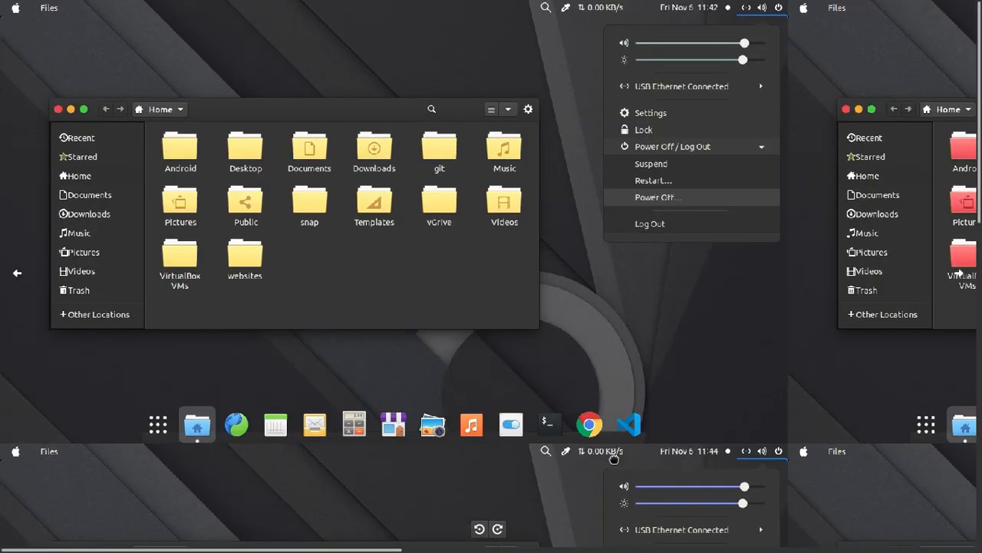
{"action": "scroll", "coordinate": [482, 357], "scroll_direction": "up", "scroll_amount": 2}
{"action": "scroll", "coordinate": [483, 356], "scroll_direction": "up", "scroll_amount": 2}
{"action": "left_click_drag", "start_coordinate": [254, 279], "coordinate": [571, 458]}
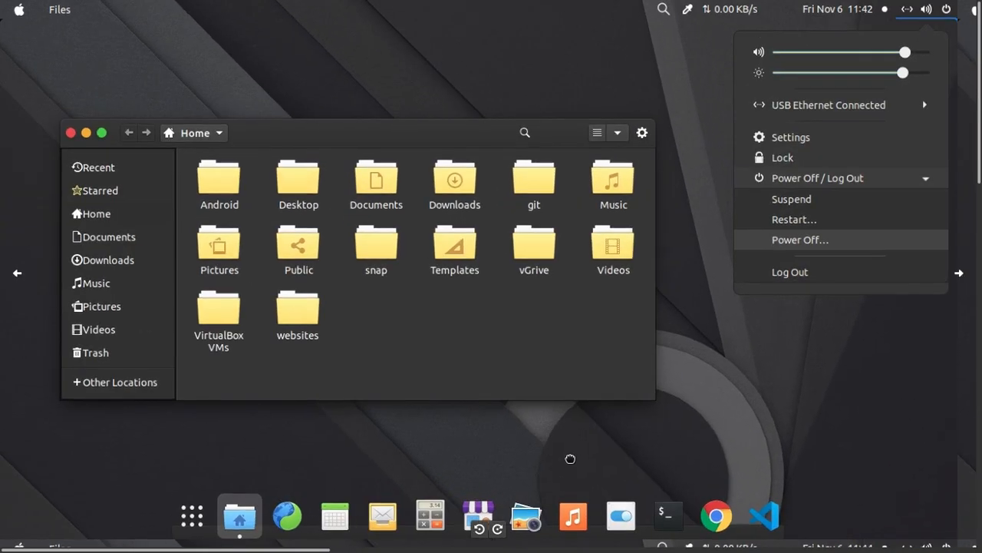
Examine the red and blue dark theme variants in the top row of 4.png and the purple one in the middle row.
{"action": "left_click_drag", "start_coordinate": [776, 420], "coordinate": [209, 439]}
{"action": "left_click_drag", "start_coordinate": [630, 442], "coordinate": [131, 460]}
{"action": "left_click_drag", "start_coordinate": [711, 456], "coordinate": [259, 465]}
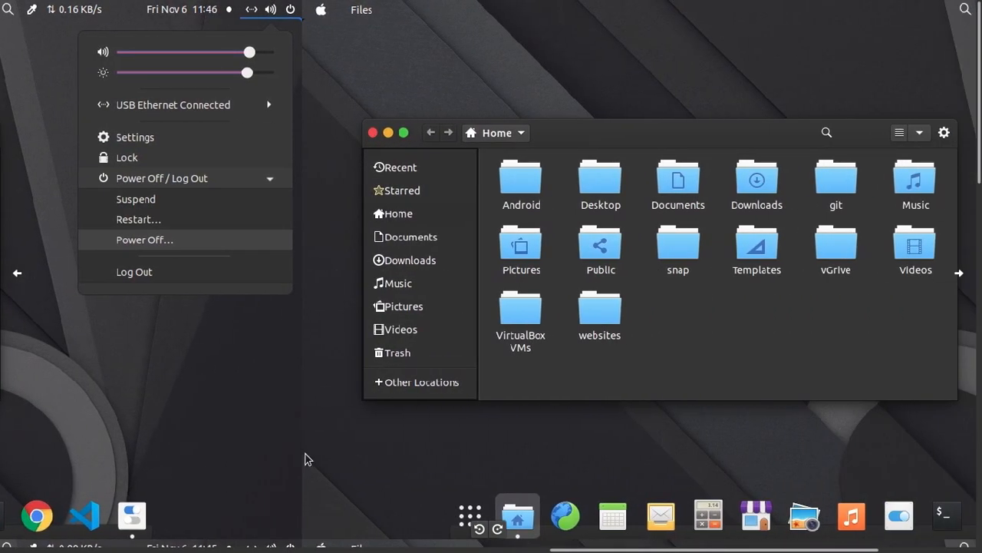
{"action": "left_click_drag", "start_coordinate": [598, 457], "coordinate": [509, 436]}
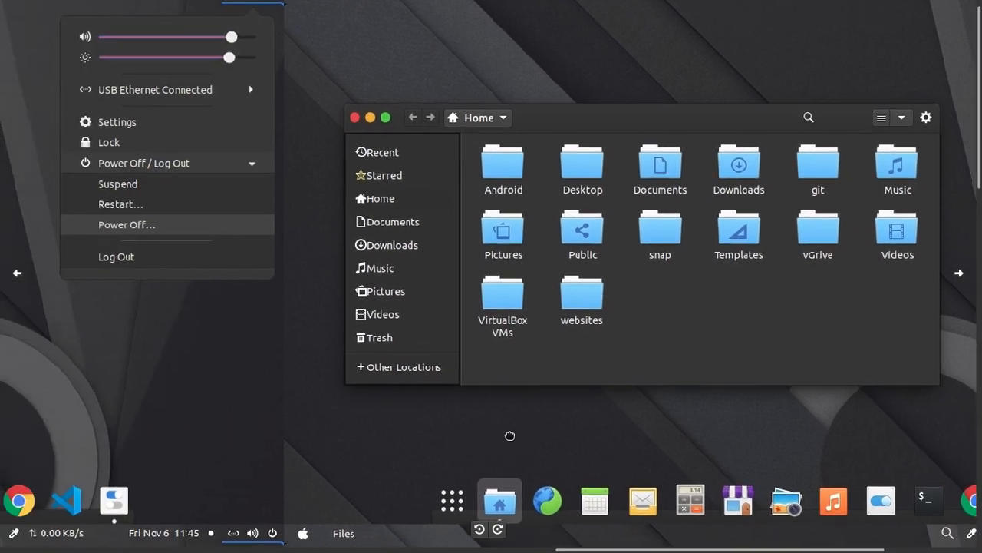
{"action": "left_click_drag", "start_coordinate": [263, 423], "coordinate": [889, 419]}
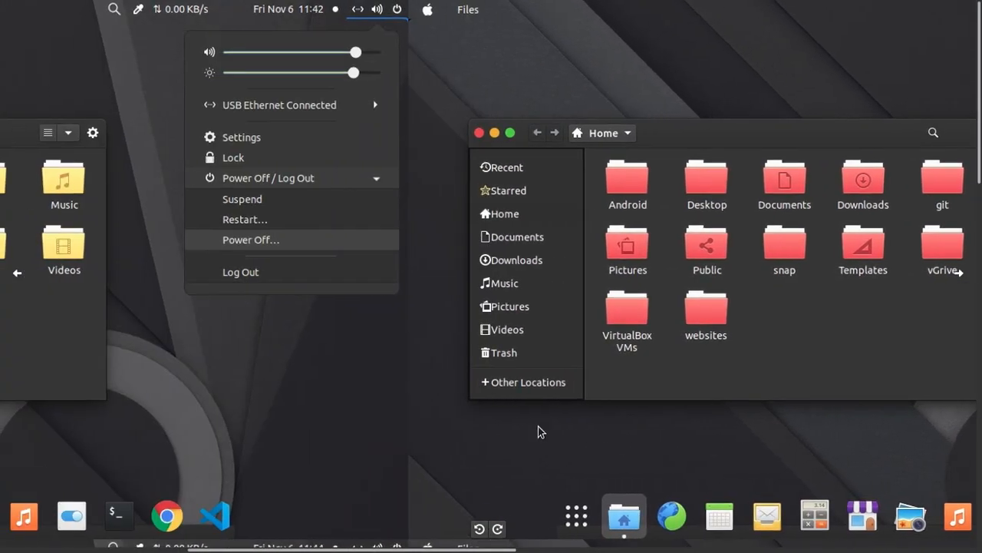
{"action": "left_click_drag", "start_coordinate": [227, 421], "coordinate": [769, 418]}
{"action": "left_click_drag", "start_coordinate": [513, 454], "coordinate": [550, 3]}
{"action": "left_click_drag", "start_coordinate": [606, 263], "coordinate": [610, 143]}
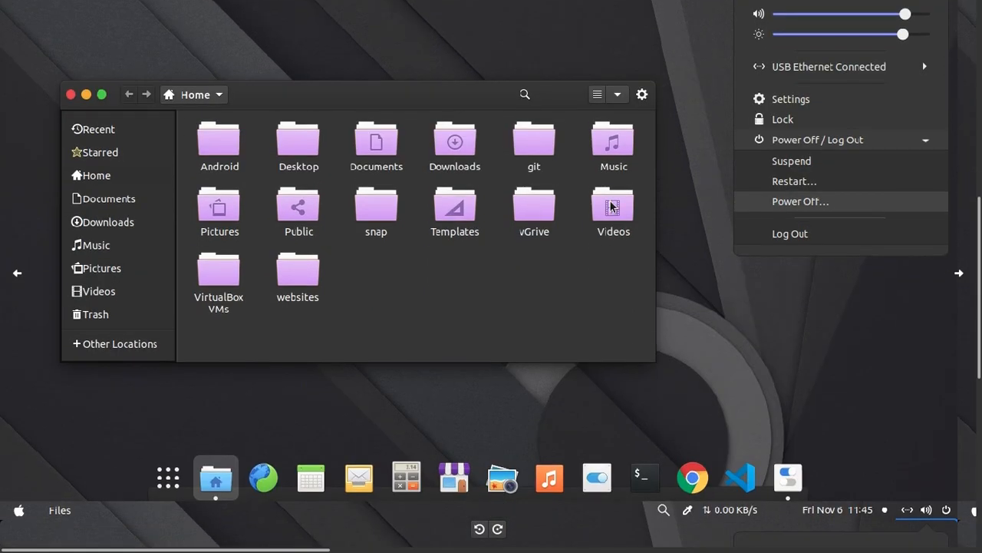
Examine the brown dark theme variant in the bottom row of 4.png, and close the image viewer.
{"action": "left_click_drag", "start_coordinate": [693, 391], "coordinate": [273, 380]}
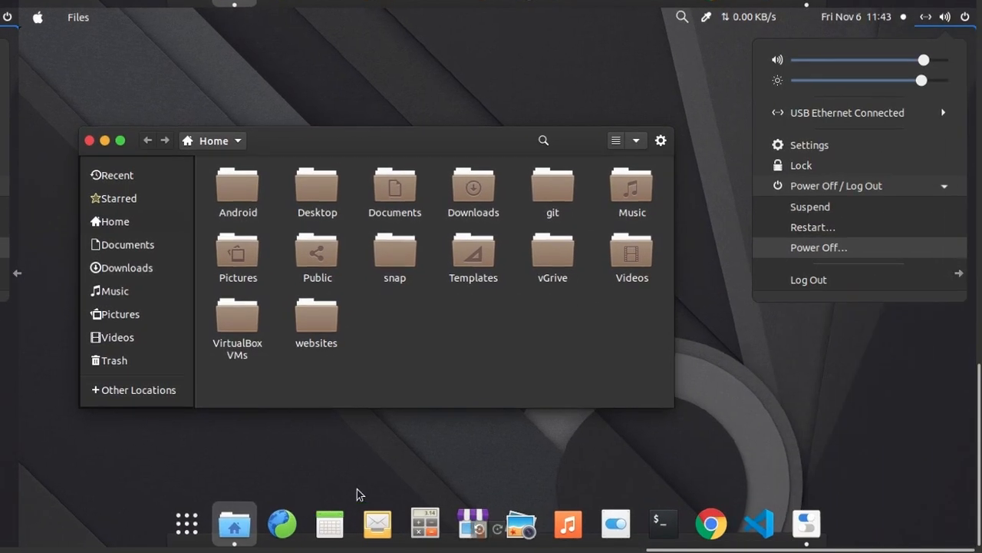
{"action": "key", "text": "Escape"}
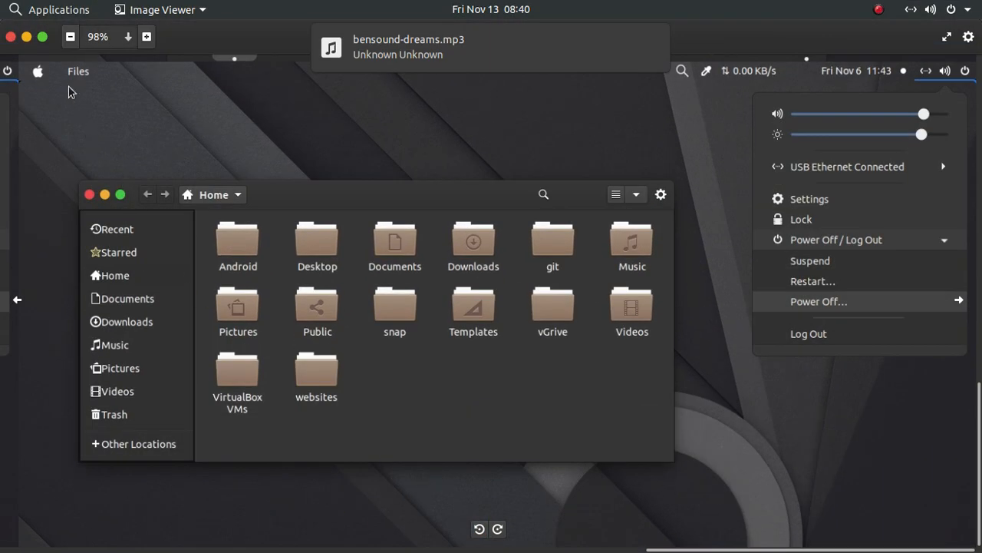
{"action": "left_click", "coordinate": [11, 37]}
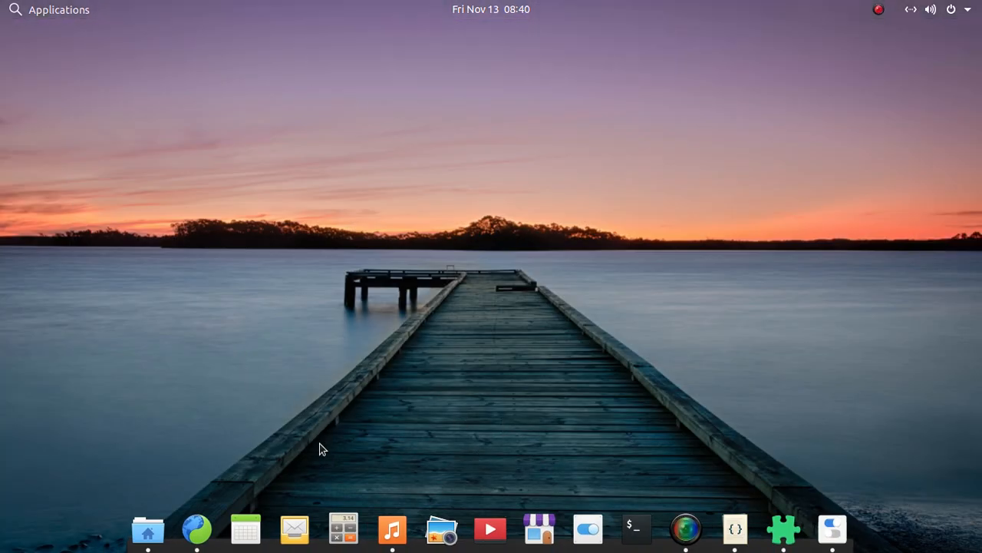
In Tweaks, set the Applications theme to Elementosh-Gtk-blueberry-Light and the Shell theme to Elementosh-Shell-blueberry-Light, leaving Tweaks closed and Files minimized.
{"action": "left_click", "coordinate": [156, 537]}
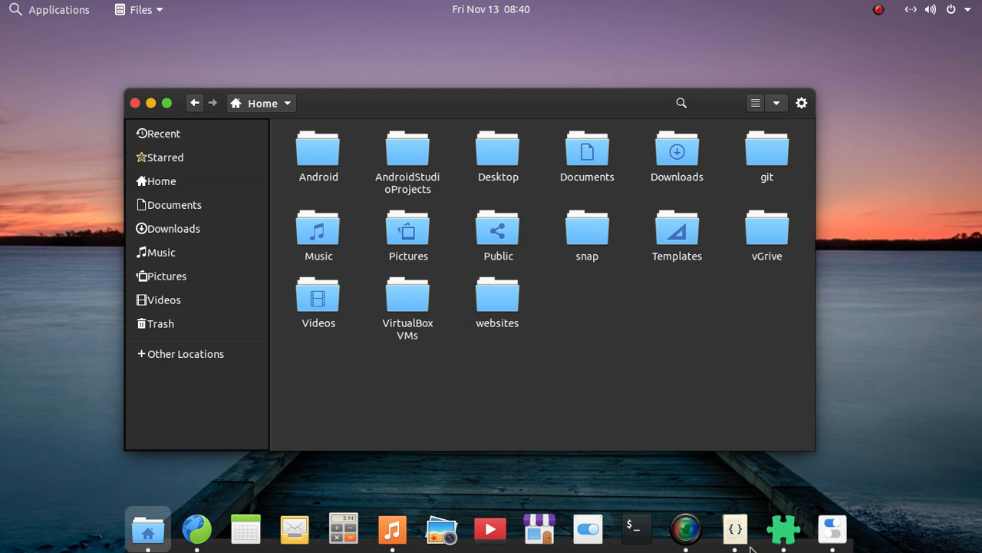
{"action": "left_click", "coordinate": [833, 528]}
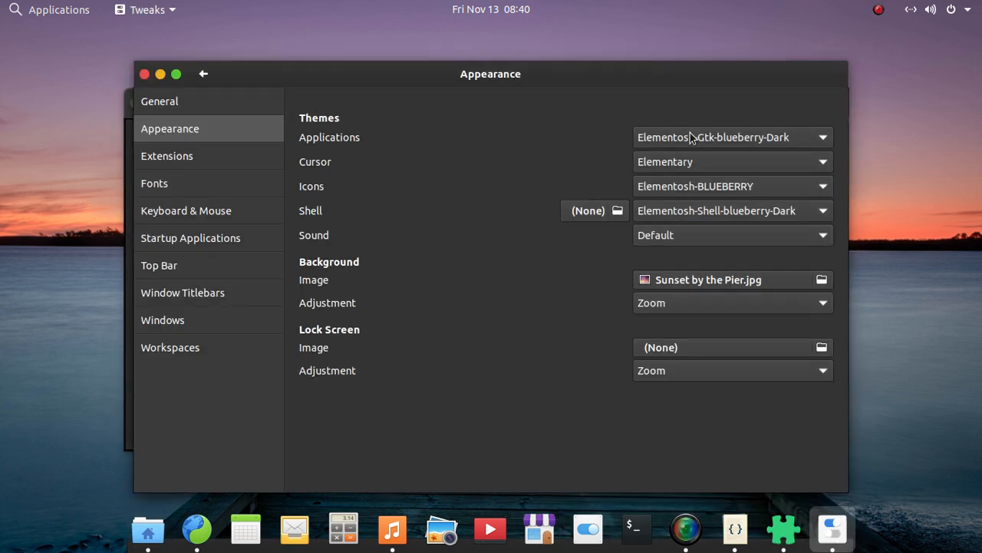
{"action": "left_click", "coordinate": [691, 136]}
{"action": "left_click", "coordinate": [693, 165]}
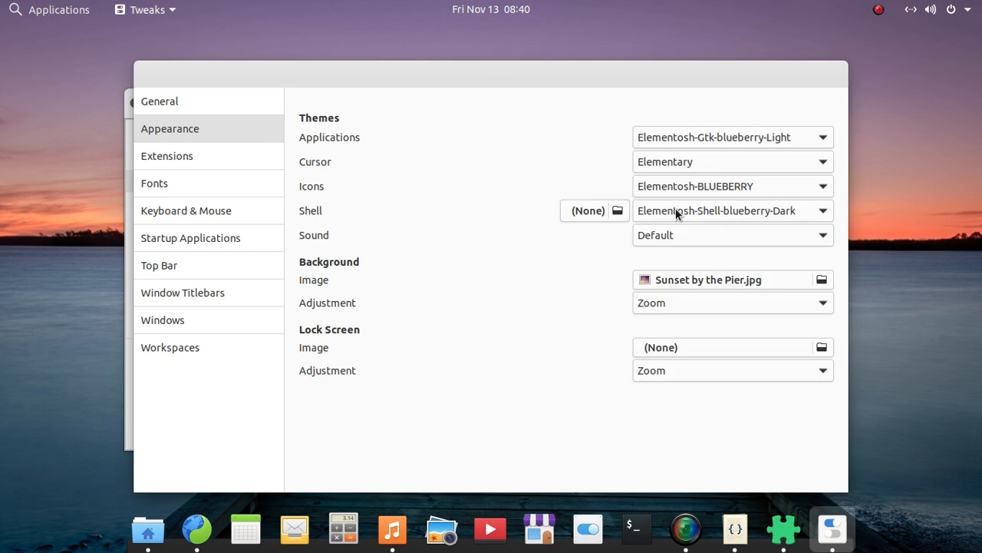
{"action": "left_click", "coordinate": [676, 213]}
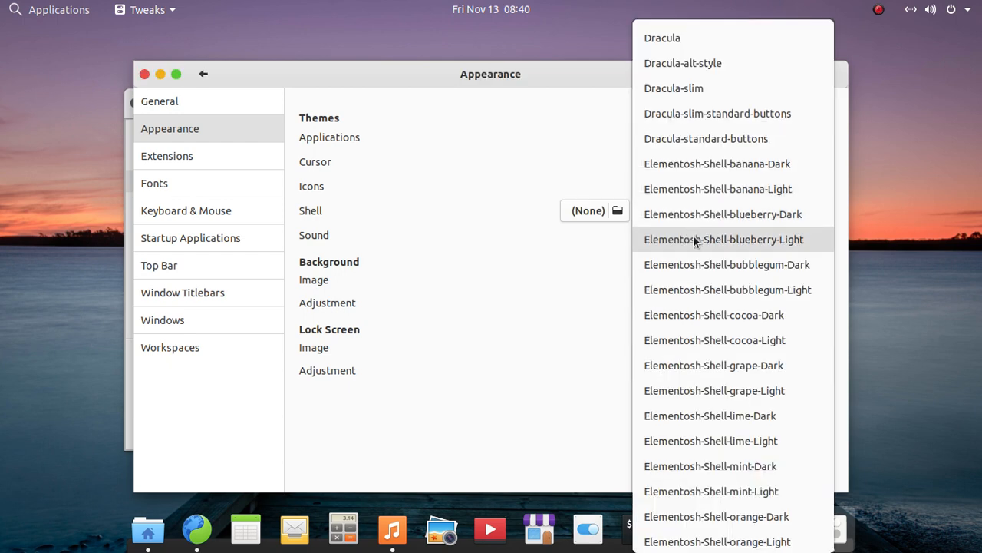
{"action": "left_click", "coordinate": [693, 236]}
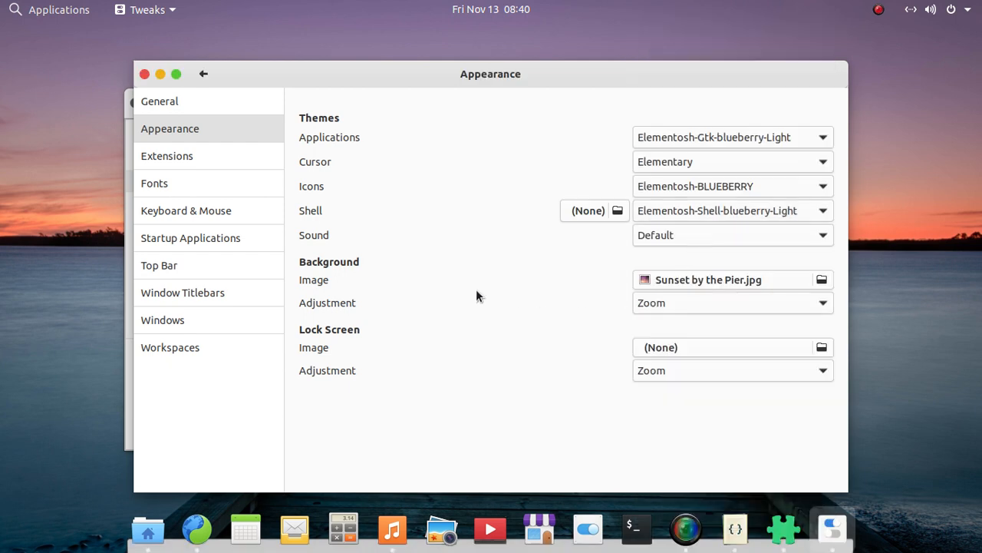
{"action": "left_click", "coordinate": [143, 74]}
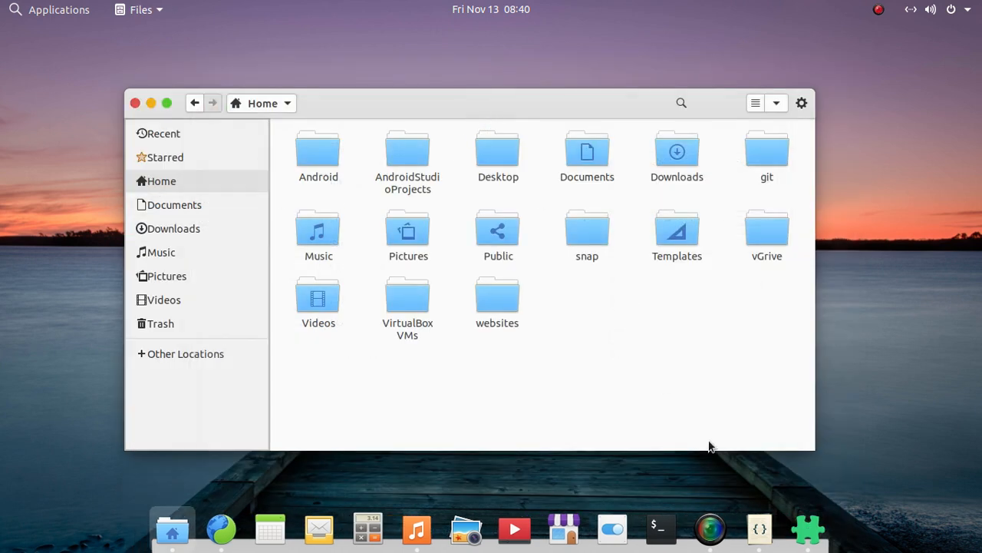
{"action": "left_click", "coordinate": [153, 103]}
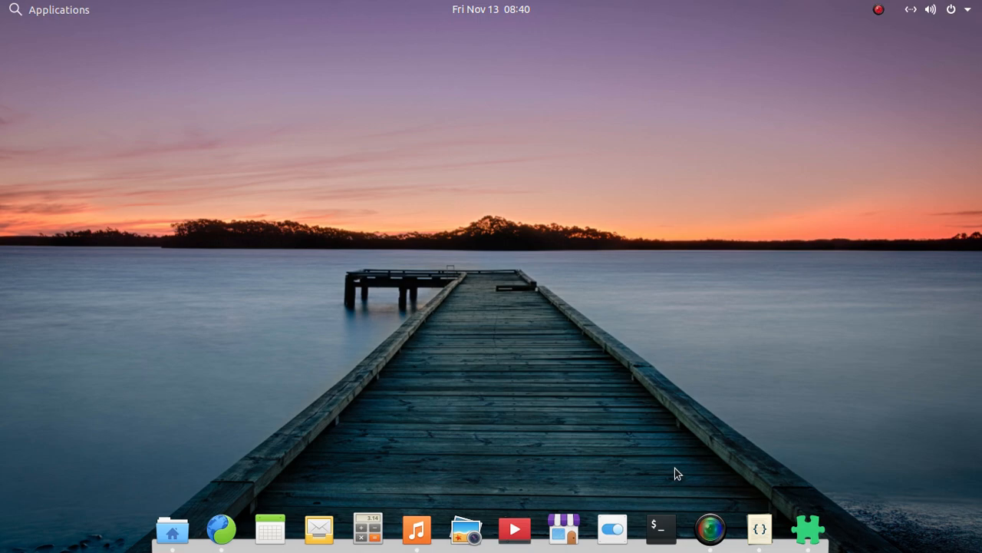
Cycle through the open windows and bring the Code window with the "Gnome Look Like elementary OS" notes to the front.
{"action": "key", "text": "alt+Tab"}
{"action": "key", "text": "alt+Tab"}
{"action": "key", "text": "alt+Tab"}
{"action": "key", "text": "alt+Tab"}
{"action": "key", "text": "alt+Tab"}
{"action": "key", "text": "alt+Tab"}
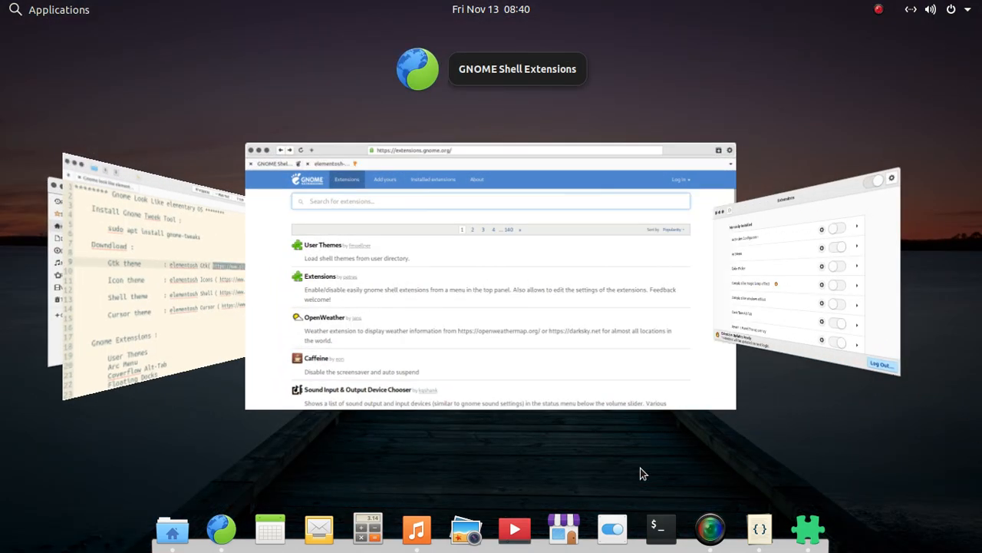
{"action": "key", "text": "alt+Tab"}
{"action": "key", "text": "alt+Tab"}
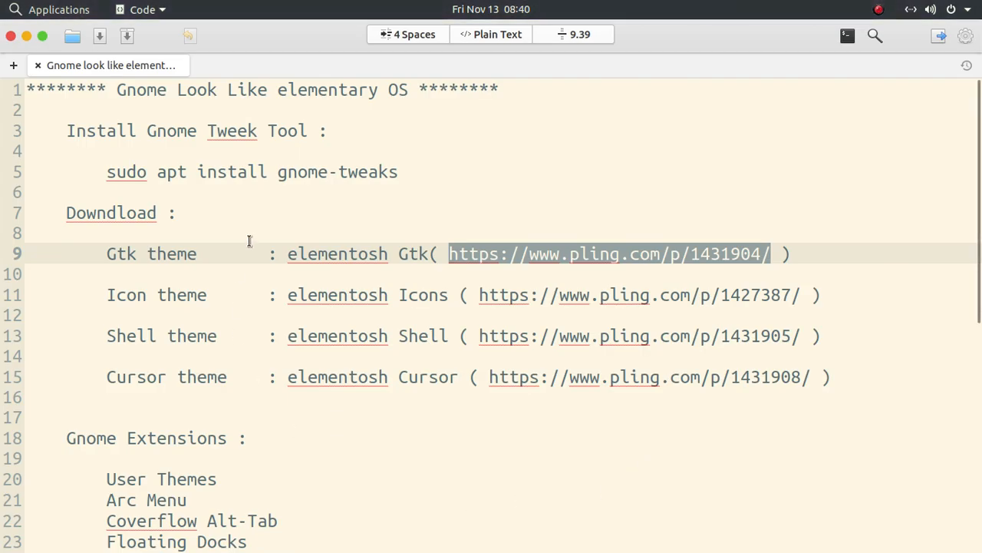
{"action": "left_click", "coordinate": [250, 238]}
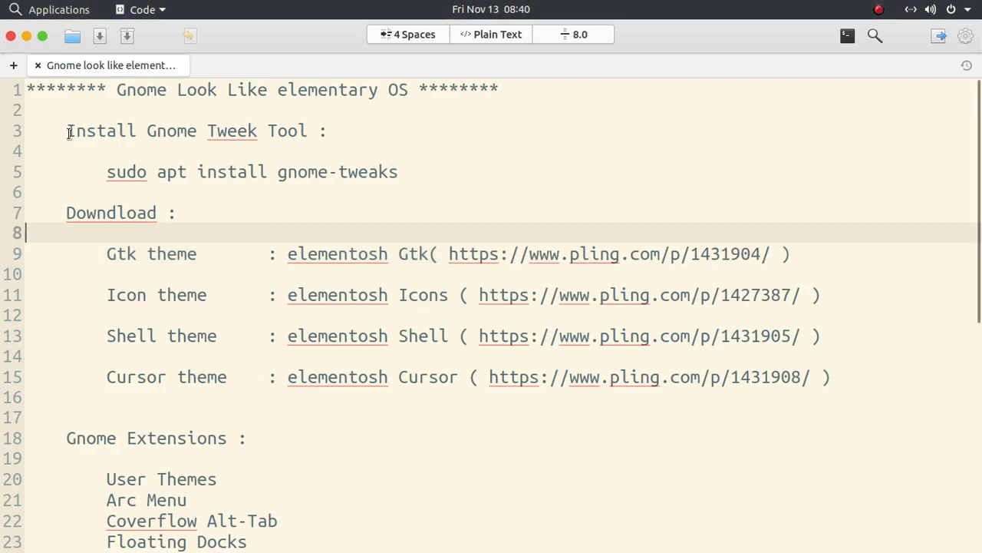
Highlight the "Install Gnome Tweek Tool" heading and the "Gnome Look Like elementary OS" title in the notes.
{"action": "triple_click", "coordinate": [69, 132]}
{"action": "left_click", "coordinate": [69, 132]}
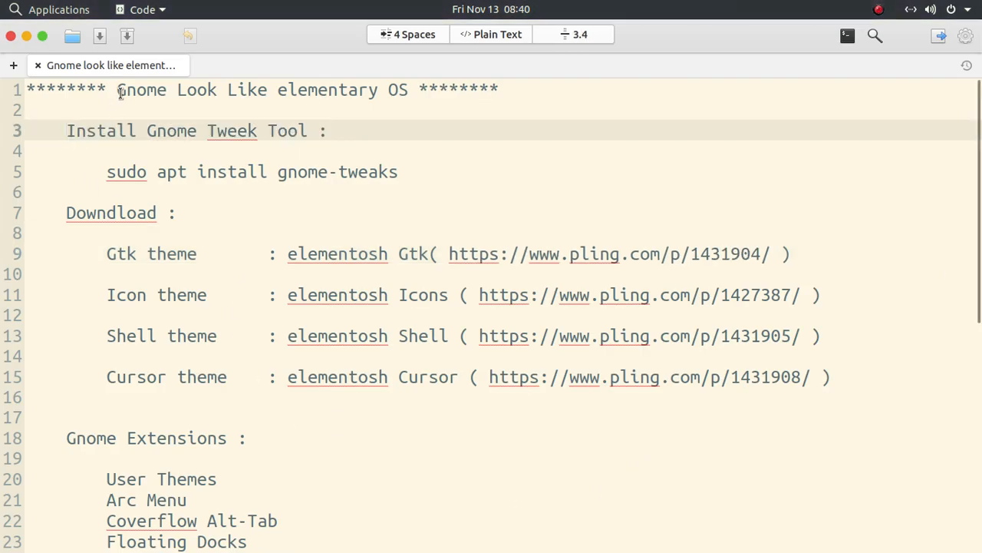
{"action": "left_click_drag", "start_coordinate": [120, 92], "coordinate": [411, 83]}
{"action": "left_click", "coordinate": [403, 109]}
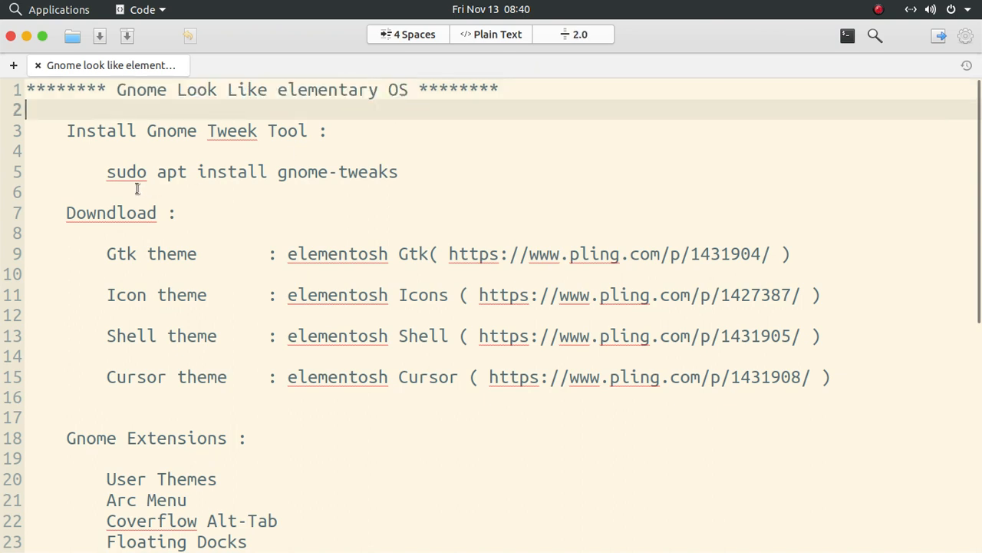
Select and copy the command sudo apt install gnome-tweaks on line 5 of the notes.
{"action": "left_click_drag", "start_coordinate": [68, 131], "coordinate": [110, 186]}
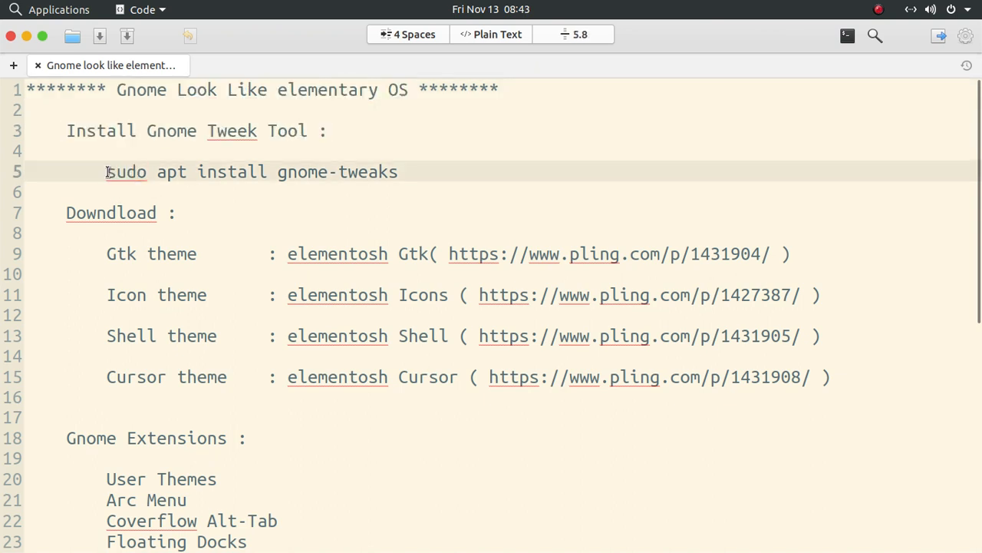
{"action": "mouse_move", "coordinate": [107, 172]}
{"action": "left_mouse_down"}
{"action": "mouse_move", "coordinate": [435, 171]}
{"action": "mouse_move", "coordinate": [331, 186]}
{"action": "mouse_move", "coordinate": [87, 186]}
{"action": "mouse_move", "coordinate": [110, 178]}
{"action": "left_mouse_up"}
{"action": "key", "text": "cmd+c"}
{"action": "left_click", "coordinate": [399, 175]}
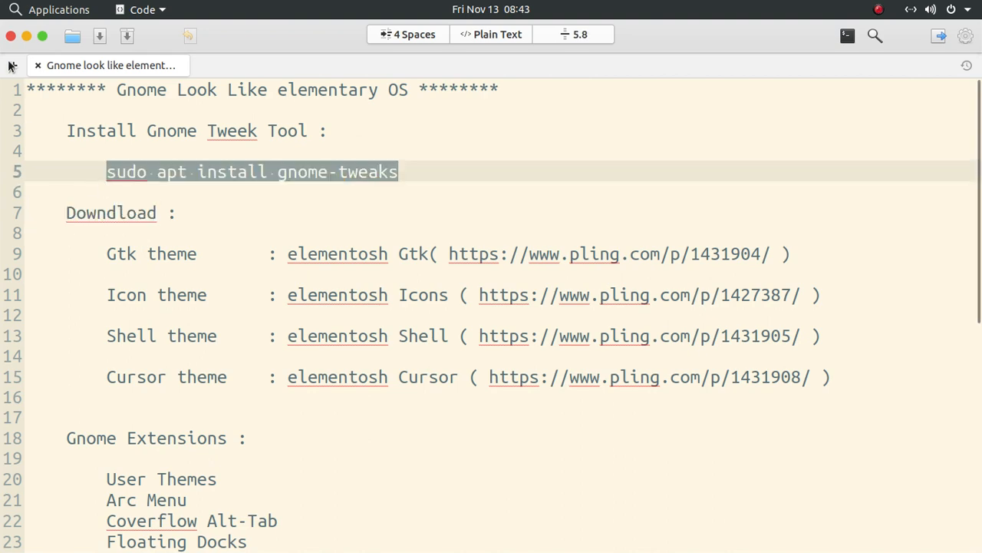
Search the installed applications for "ter" and launch Terminal.
{"action": "left_click", "coordinate": [35, 9]}
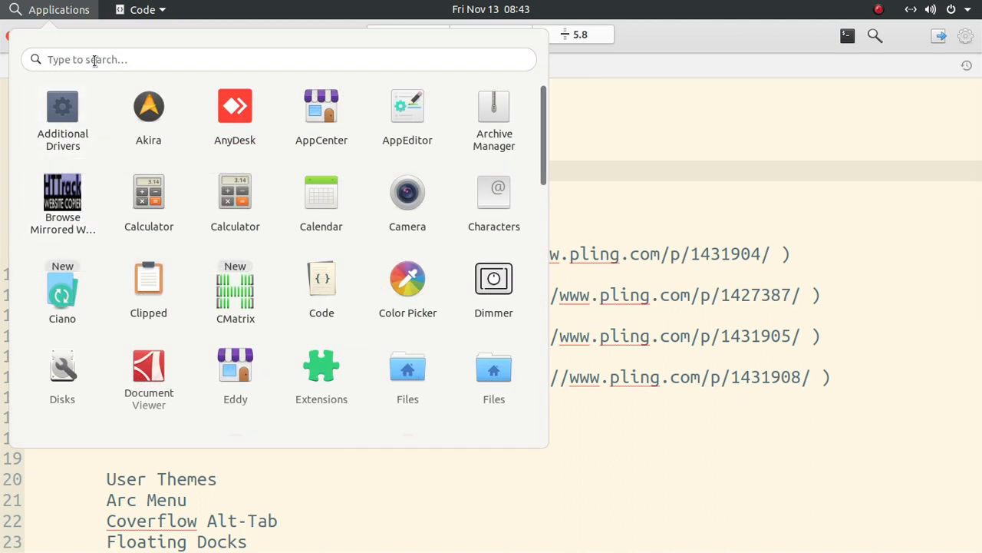
{"action": "type", "text": "ter"}
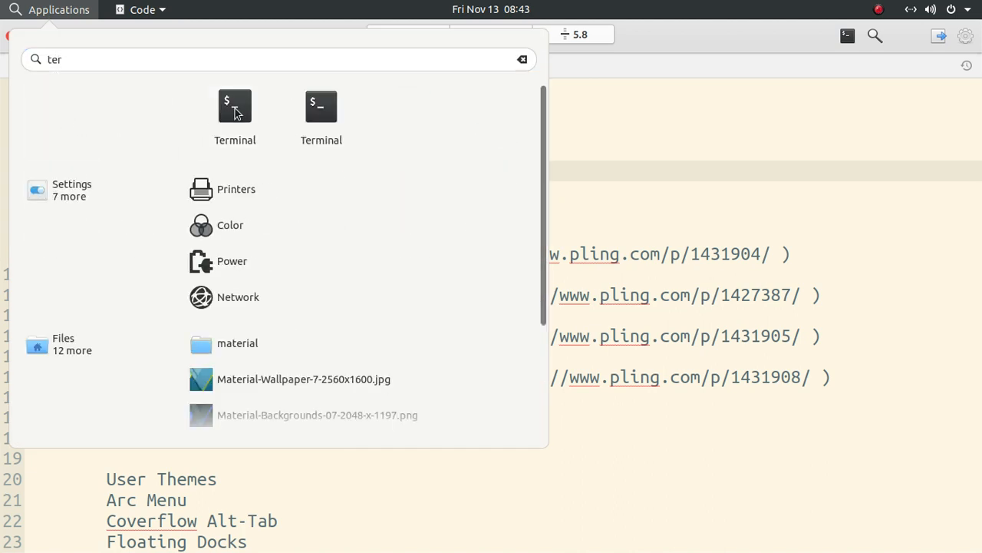
{"action": "left_click", "coordinate": [236, 112]}
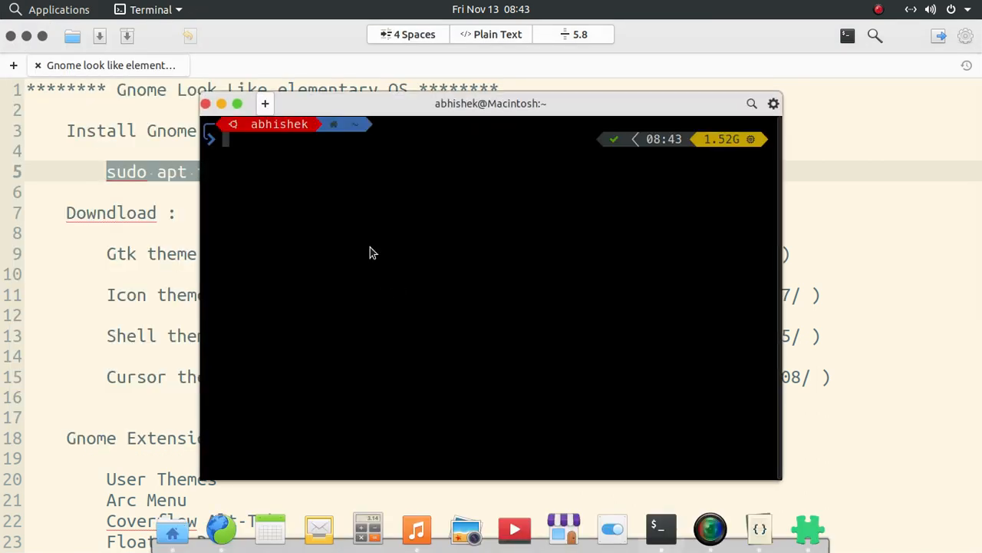
Paste and run sudo apt install gnome-tweaks in the terminal, authenticating with the sudo password.
{"action": "right_click", "coordinate": [371, 251]}
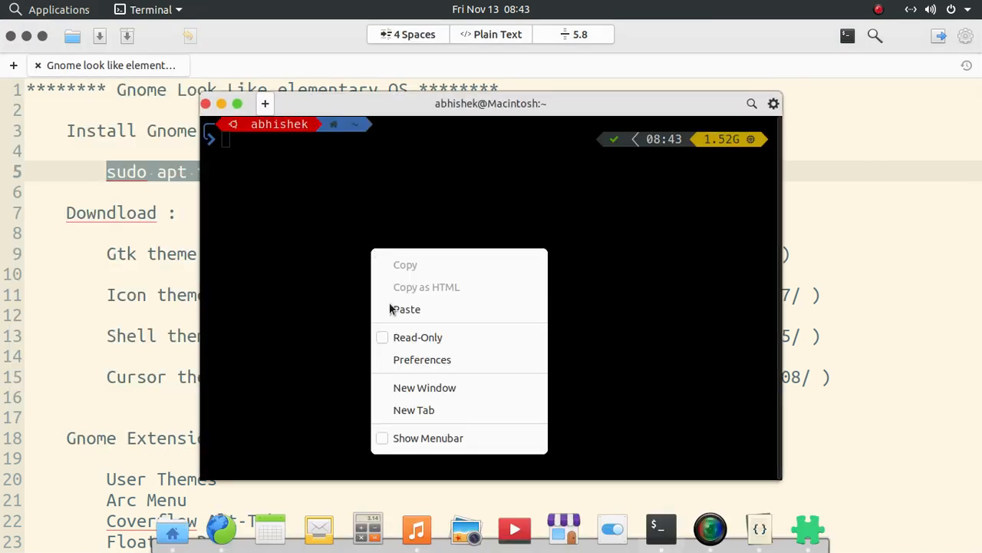
{"action": "left_click", "coordinate": [391, 309]}
{"action": "key", "text": "Return"}
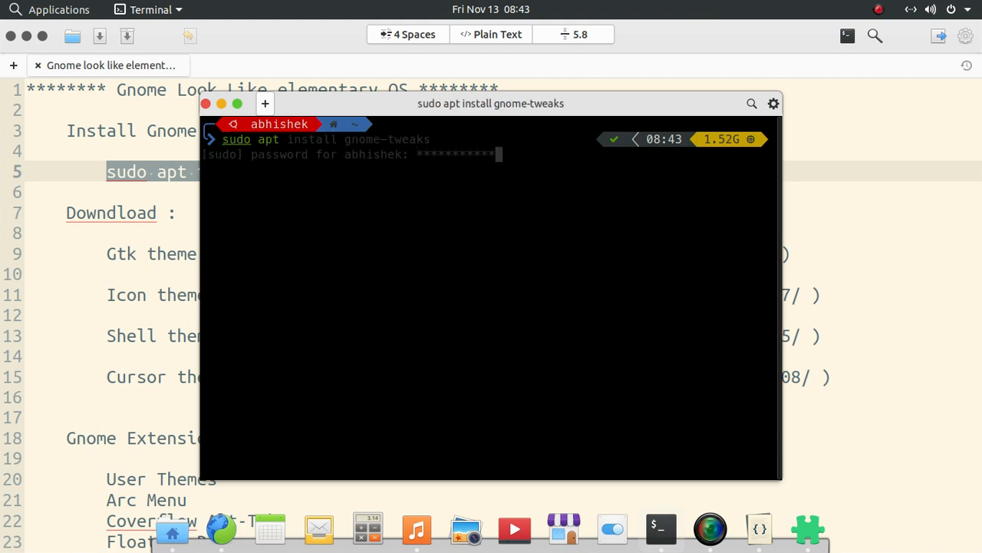
{"action": "key", "text": "Return"}
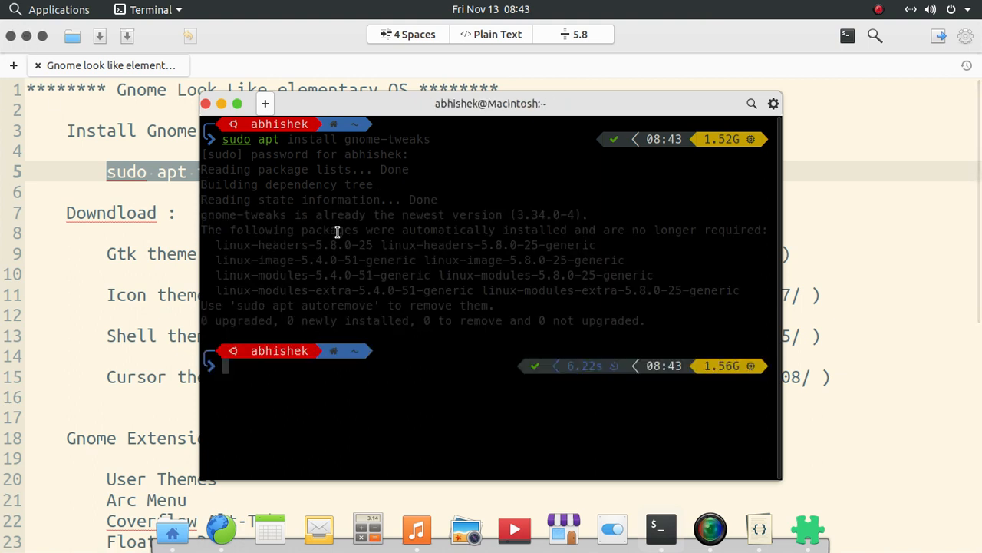
Highlight the gnome-tweaks version line in the terminal output, and minimize the terminal to return to the notes.
{"action": "left_click_drag", "start_coordinate": [488, 214], "coordinate": [200, 217]}
{"action": "left_click", "coordinate": [298, 242]}
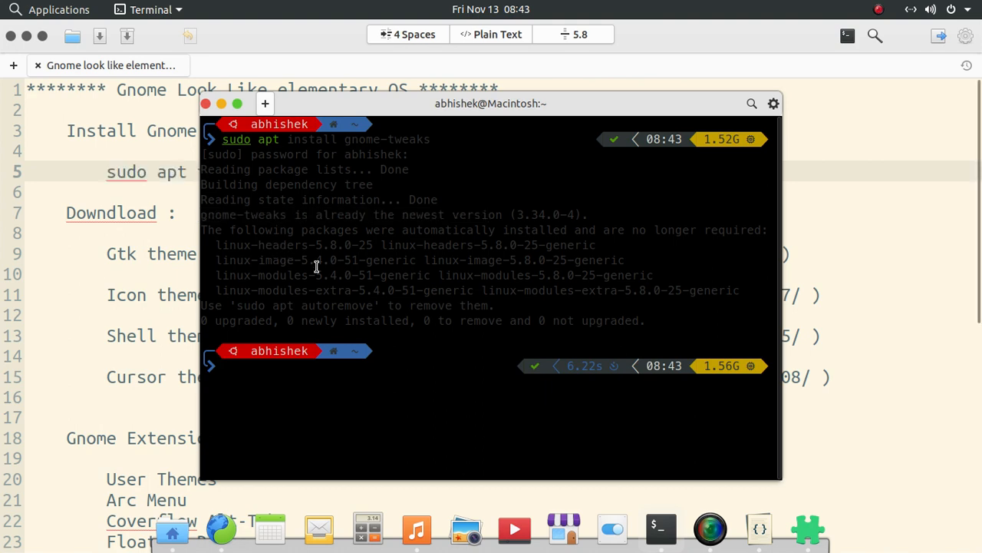
{"action": "left_click", "coordinate": [222, 104]}
{"action": "left_click", "coordinate": [333, 207]}
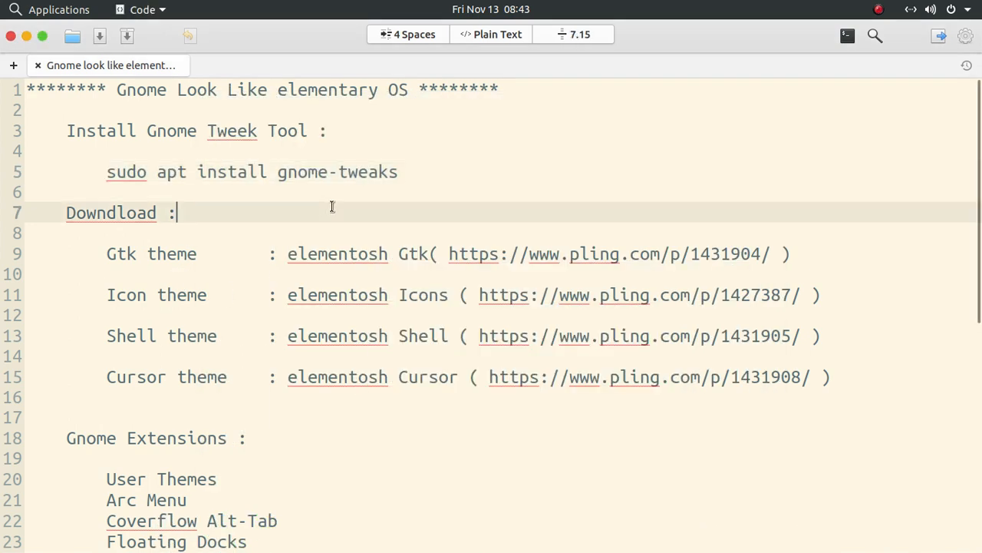
Review the Download section of the notes, highlighting the Gtk, Icon, Shell and Cursor theme entries and the Gtk theme link.
{"action": "triple_click", "coordinate": [112, 214]}
{"action": "left_click", "coordinate": [110, 214]}
{"action": "double_click", "coordinate": [299, 254]}
{"action": "double_click", "coordinate": [125, 254]}
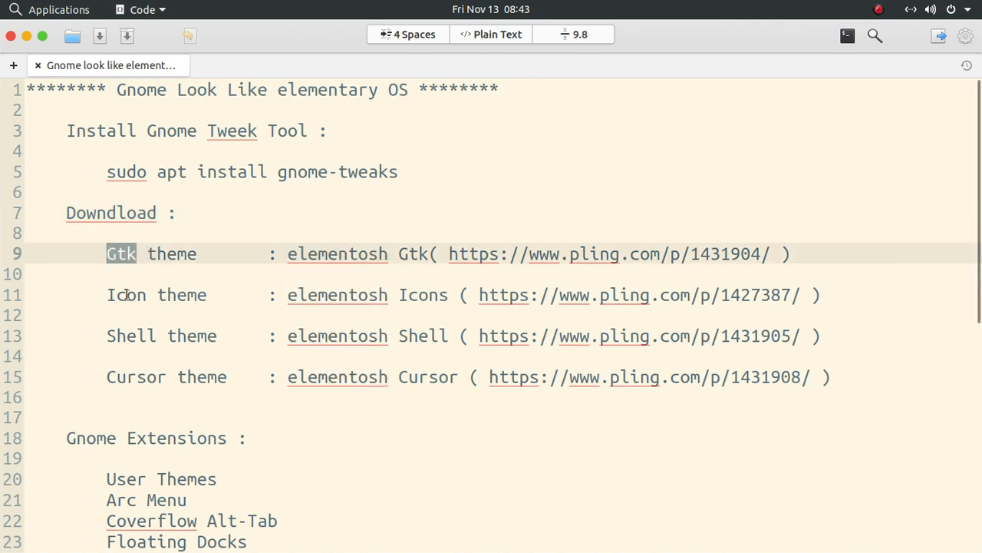
{"action": "double_click", "coordinate": [125, 294]}
{"action": "double_click", "coordinate": [138, 335]}
{"action": "double_click", "coordinate": [134, 377]}
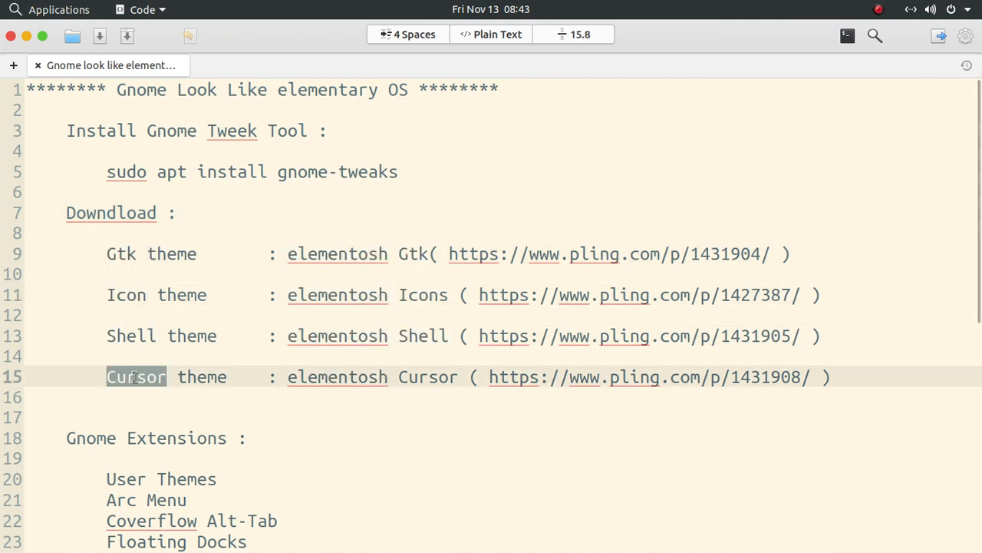
{"action": "left_click_drag", "start_coordinate": [450, 254], "coordinate": [756, 253]}
{"action": "left_click", "coordinate": [790, 254]}
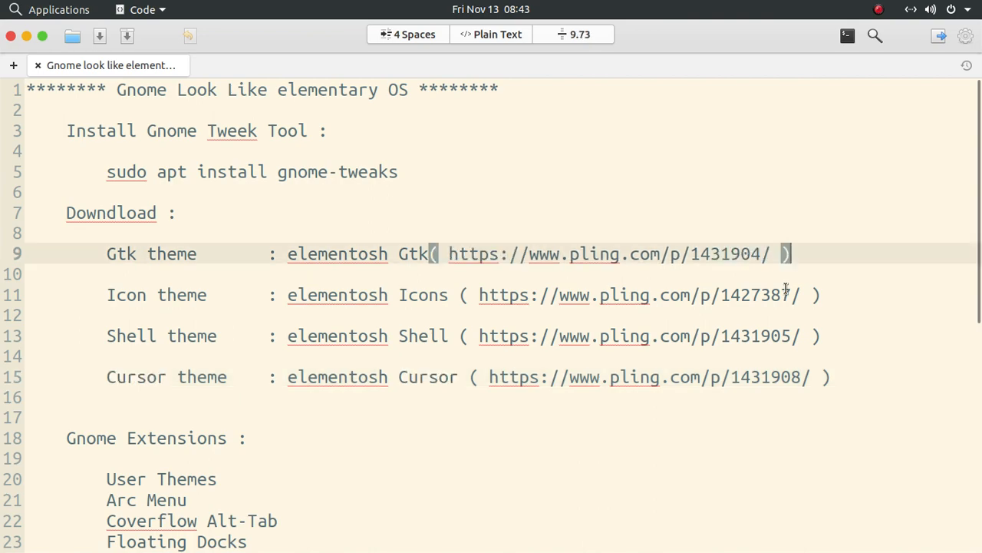
Switch to the Web browser, show the elementosh-Originals-Gtk page on Pling and select its URL.
{"action": "key", "text": "alt+Tab"}
{"action": "key", "text": "alt+Tab"}
{"action": "key", "text": "alt+Tab"}
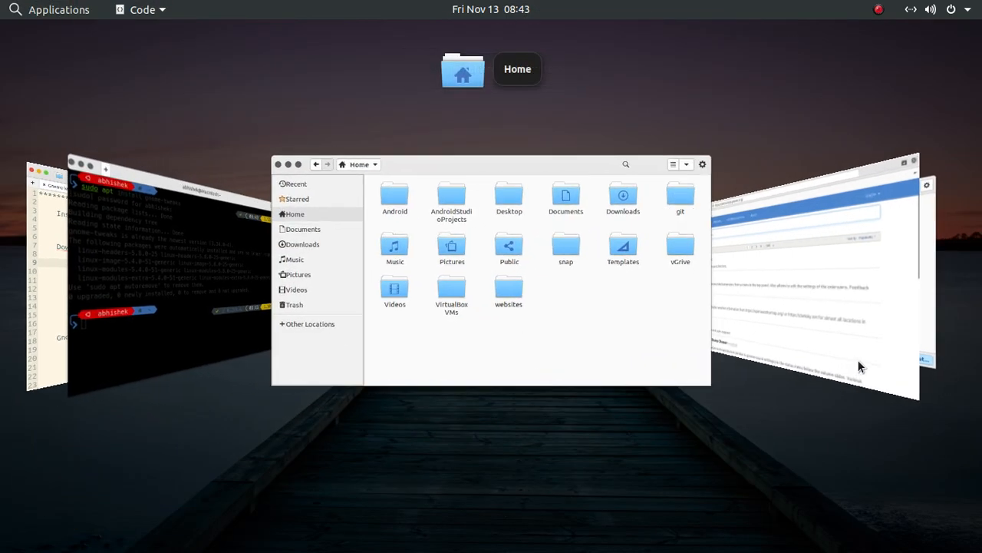
{"action": "key", "text": "alt+Tab"}
{"action": "key", "text": "alt+Tab"}
{"action": "key", "text": "alt+Tab"}
{"action": "key", "text": "alt+Tab"}
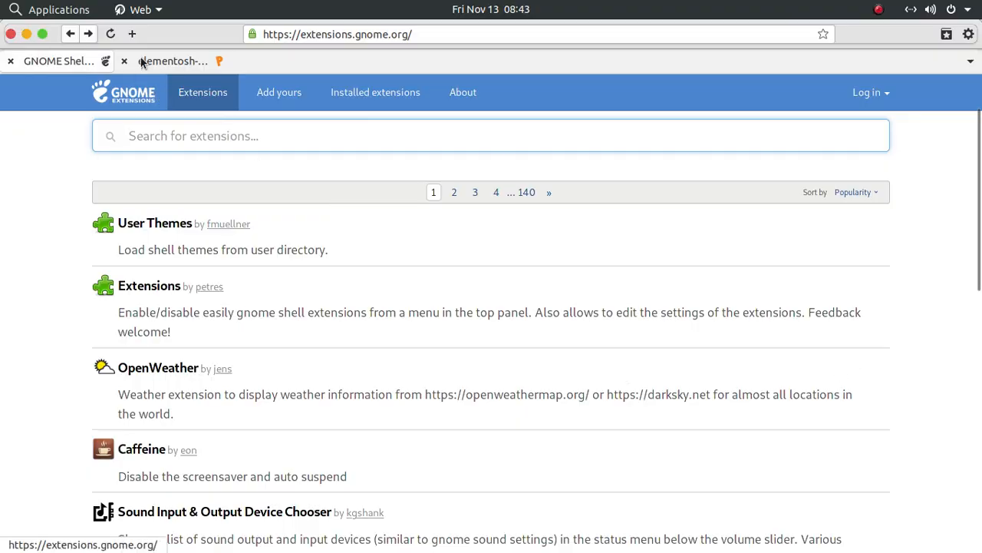
{"action": "left_click", "coordinate": [161, 61]}
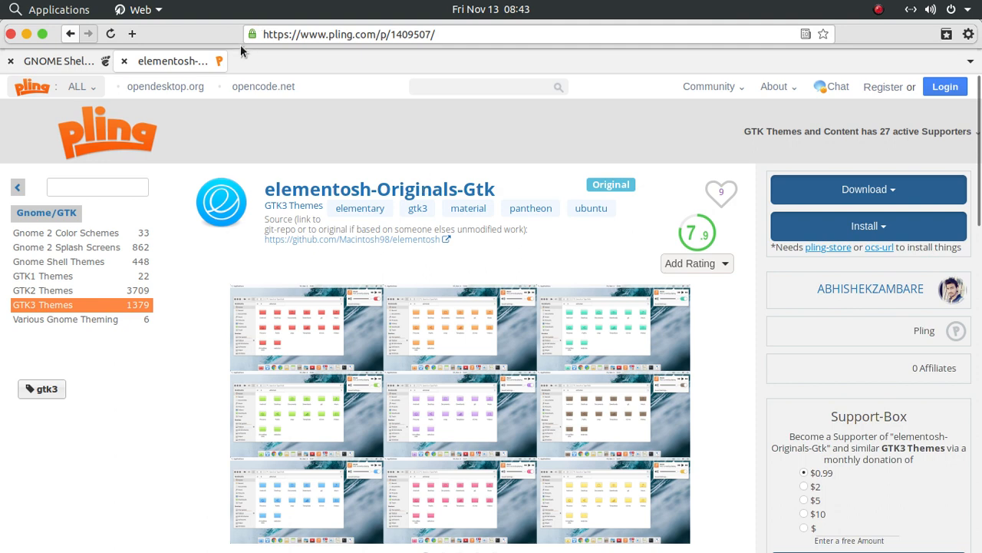
{"action": "left_click_drag", "start_coordinate": [445, 29], "coordinate": [237, 37]}
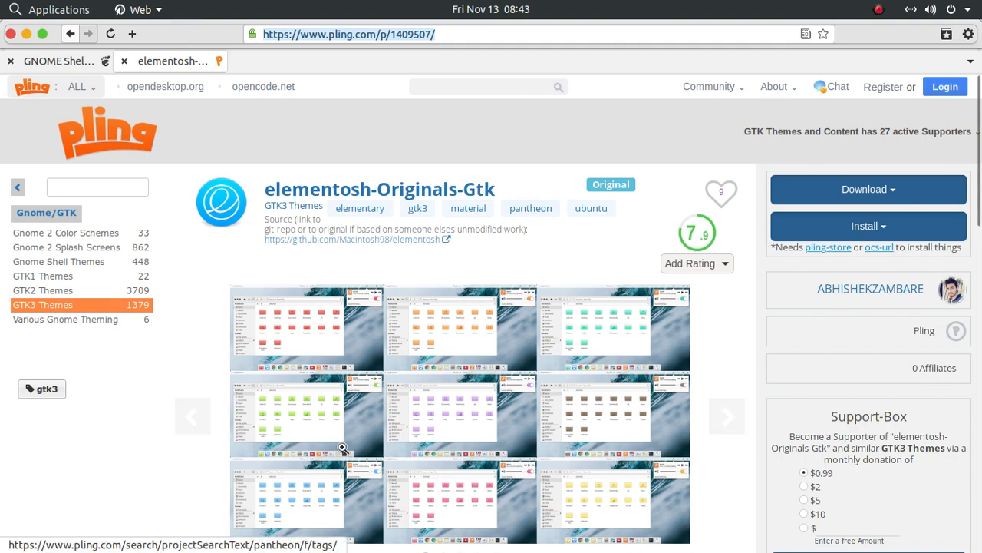
Browse all the preview images in the elementosh-Originals-Gtk gallery.
{"action": "scroll", "coordinate": [343, 447], "scroll_direction": "down", "scroll_amount": 2}
{"action": "left_click", "coordinate": [726, 331]}
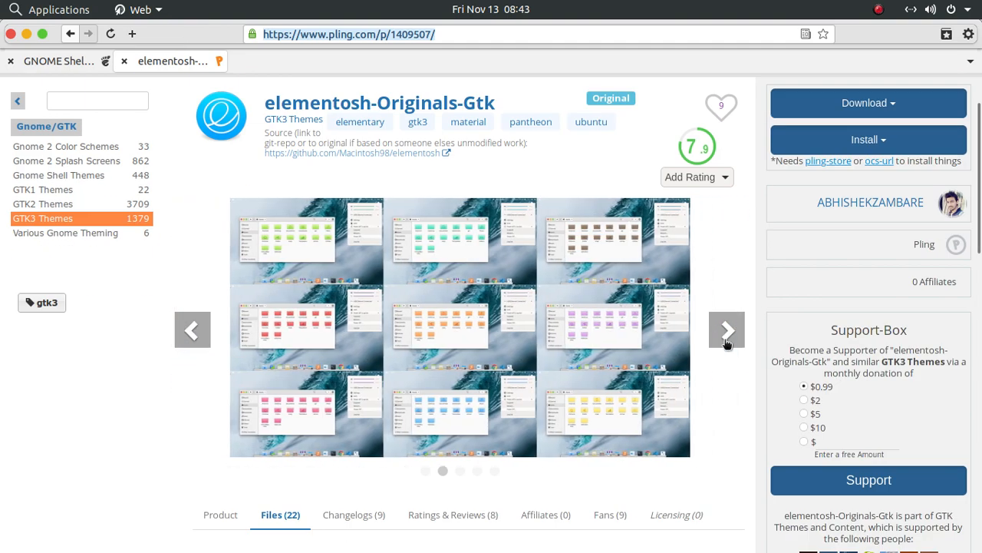
{"action": "left_click", "coordinate": [725, 332]}
{"action": "left_click", "coordinate": [726, 331]}
{"action": "left_click", "coordinate": [726, 342]}
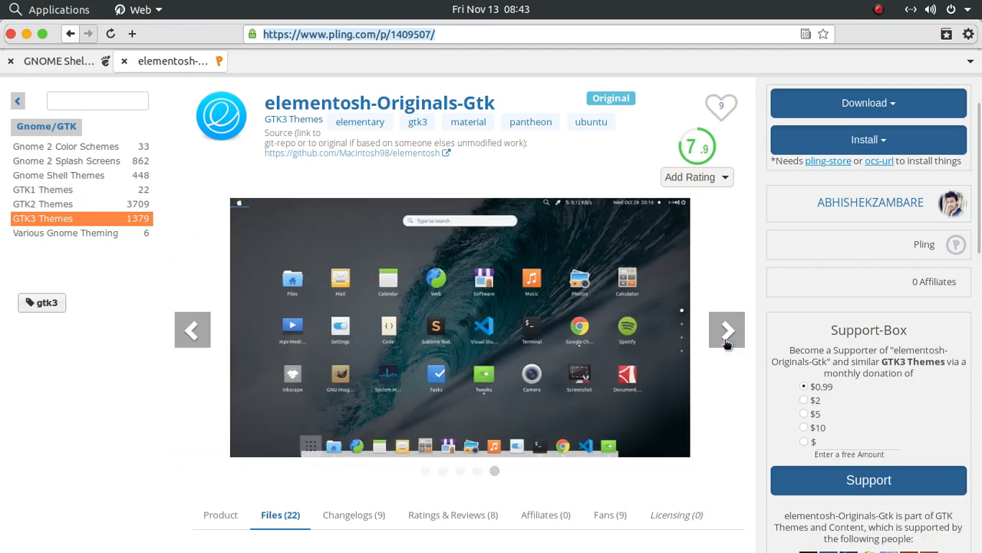
{"action": "left_click", "coordinate": [726, 342]}
Show the Files list of elementosh-Originals-Gtk and the download prompt for a theme archive, and dismiss the prompt.
{"action": "scroll", "coordinate": [654, 377], "scroll_direction": "down", "scroll_amount": 8}
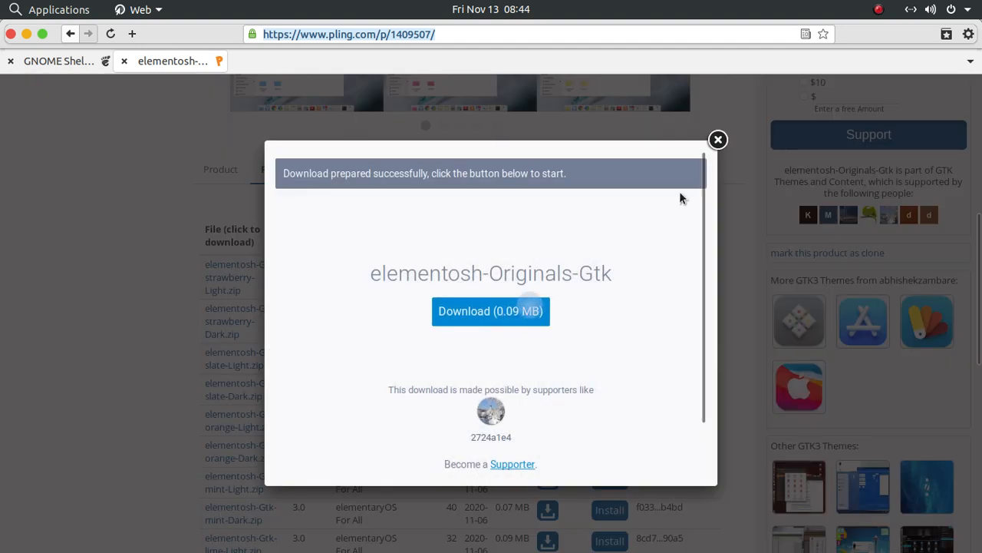
{"action": "left_click", "coordinate": [718, 139]}
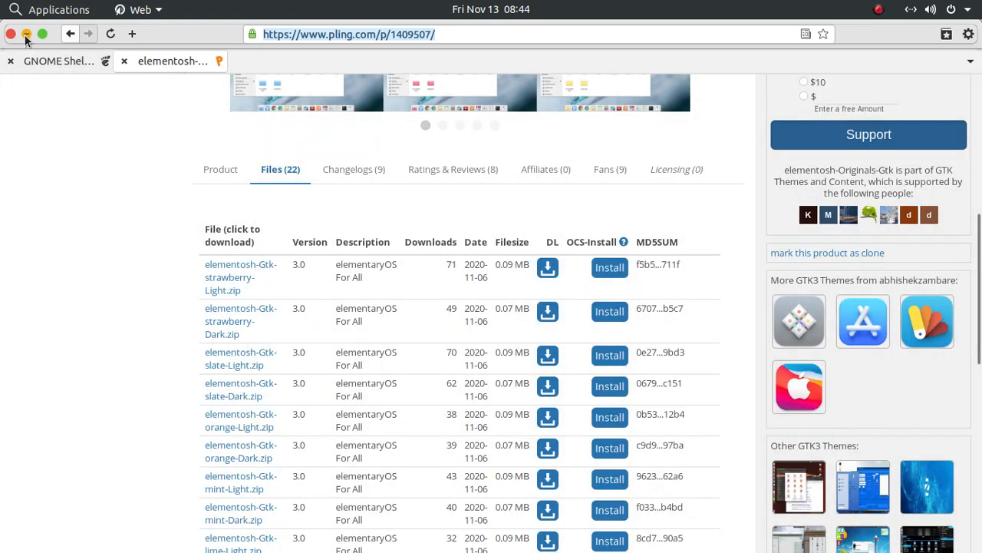
Return to the start of the Pling theme page and highlight the title elementosh-Originals-Gtk.
{"action": "scroll", "coordinate": [189, 254], "scroll_direction": "up", "scroll_amount": 10}
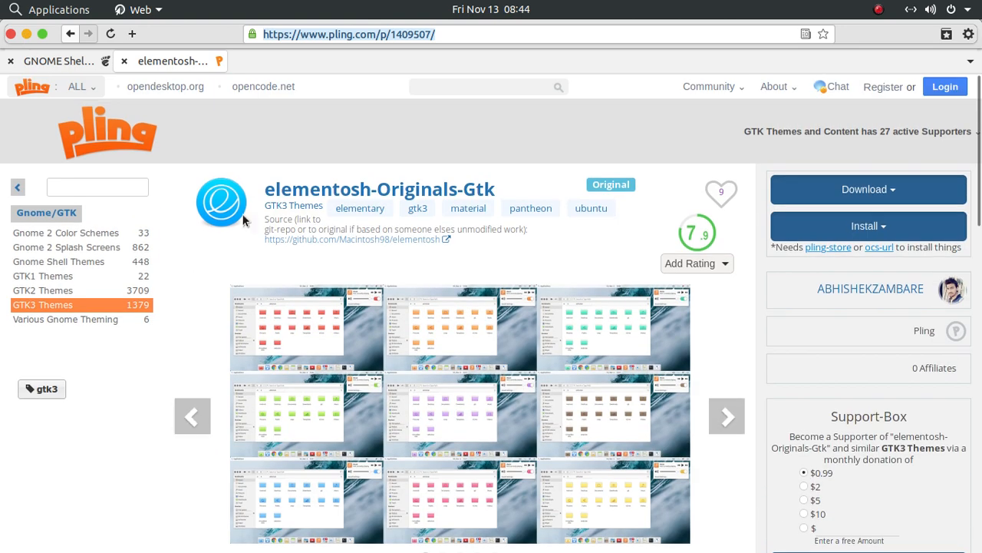
{"action": "left_click_drag", "start_coordinate": [277, 188], "coordinate": [512, 186]}
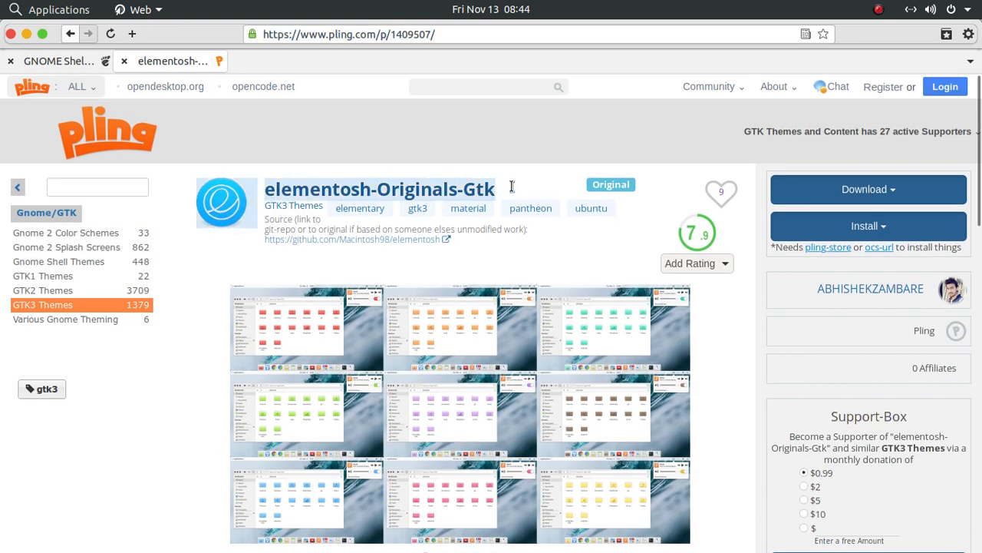
{"action": "left_click", "coordinate": [175, 402]}
{"action": "mouse_move", "coordinate": [501, 545]}
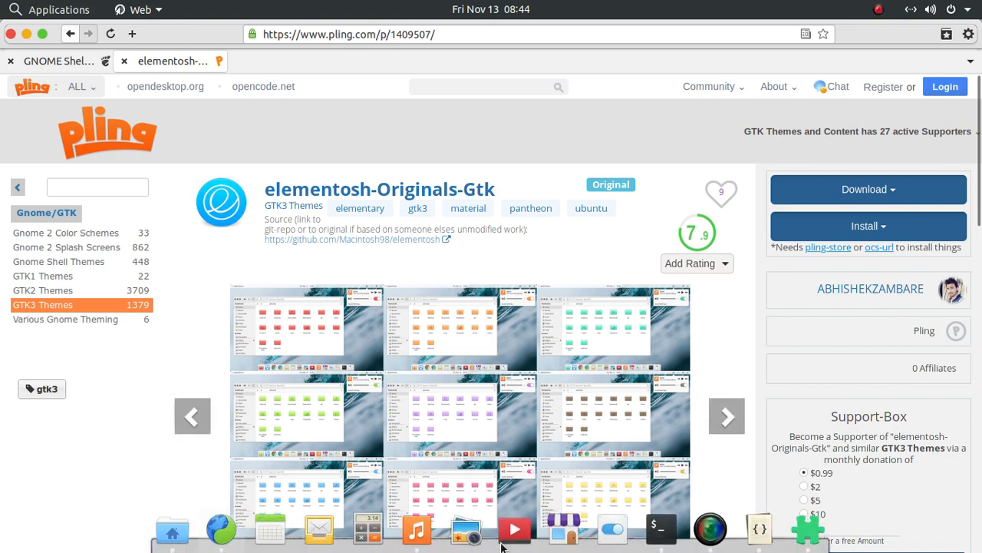
Switch back to the notes in Code and highlight the Gnome Extensions section with its list of extensions.
{"action": "left_click", "coordinate": [24, 34]}
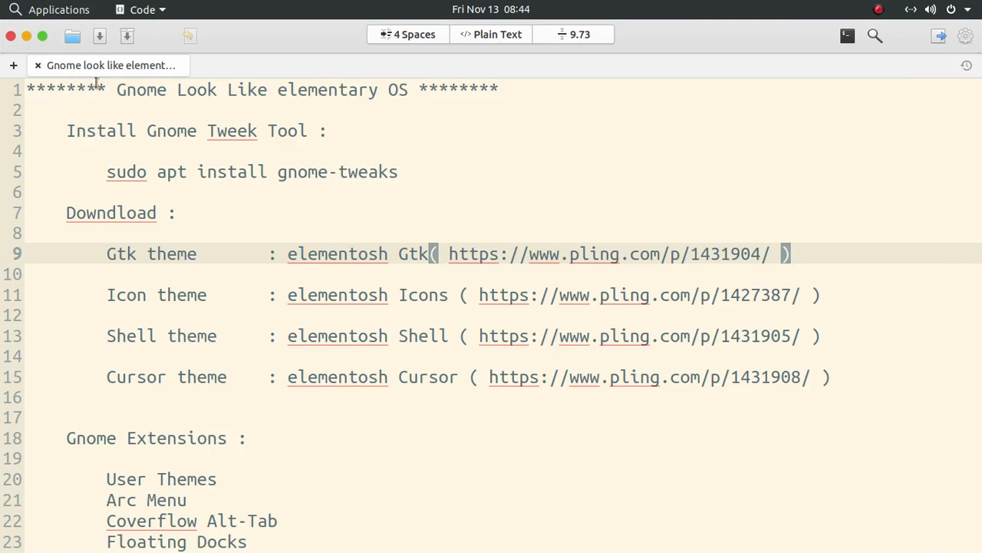
{"action": "left_click", "coordinate": [227, 346]}
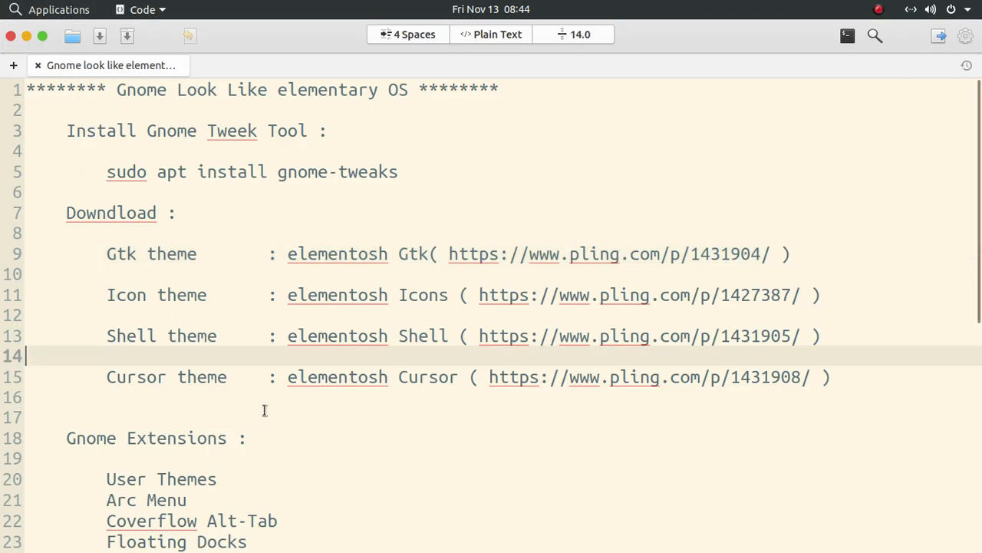
{"action": "scroll", "coordinate": [264, 410], "scroll_direction": "down", "scroll_amount": 5}
{"action": "left_click_drag", "start_coordinate": [409, 318], "coordinate": [2, 151]}
{"action": "left_click", "coordinate": [220, 209]}
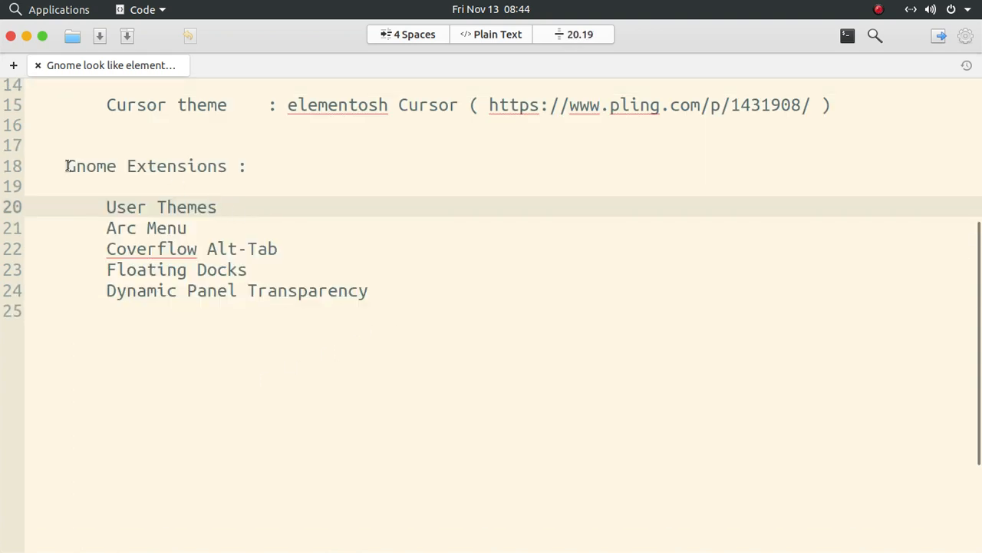
{"action": "left_click_drag", "start_coordinate": [68, 166], "coordinate": [269, 164]}
{"action": "left_click", "coordinate": [269, 164]}
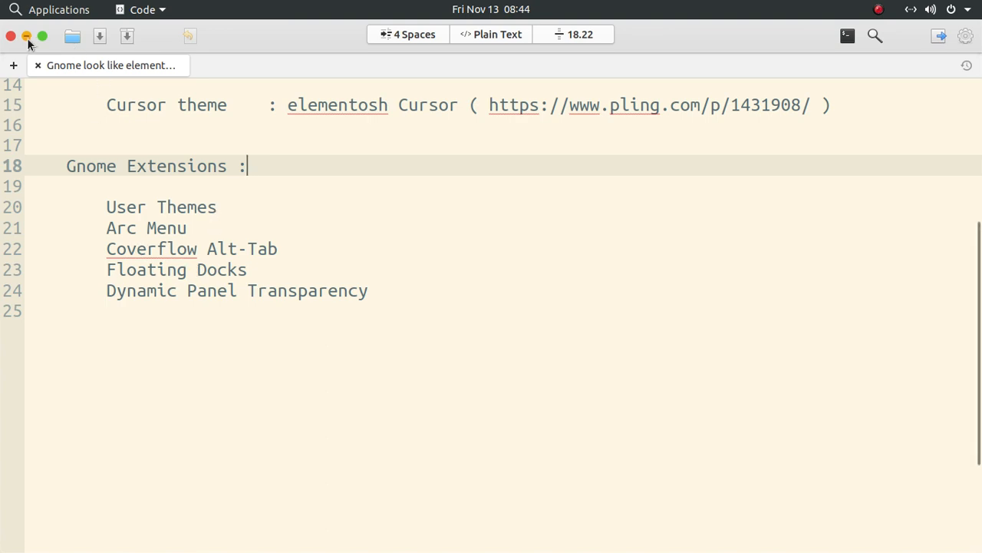
Open the Extensions app and place it beside the reduced notes window, keeping the Gnome Extensions list in view.
{"action": "left_click_drag", "start_coordinate": [151, 106], "coordinate": [219, 103]}
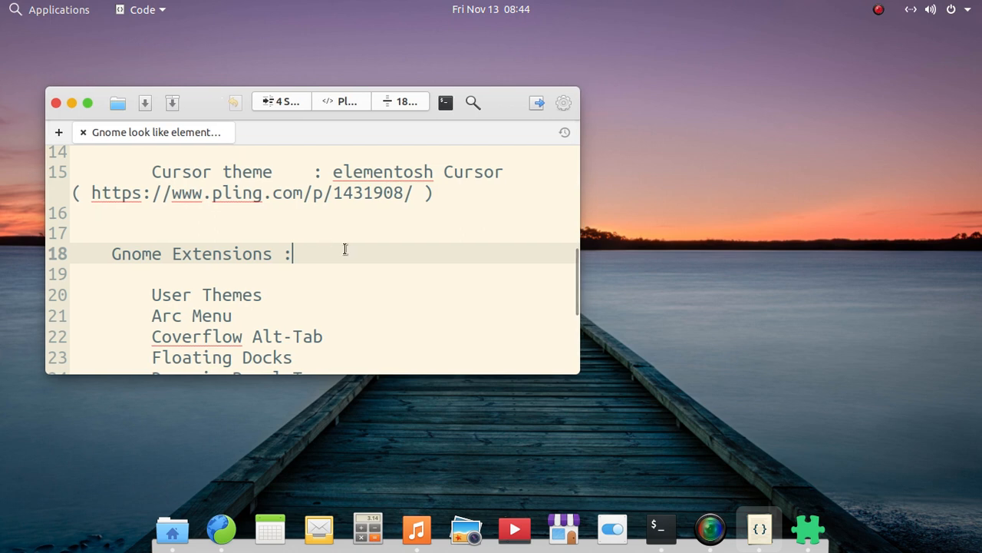
{"action": "scroll", "coordinate": [345, 247], "scroll_direction": "down", "scroll_amount": 2}
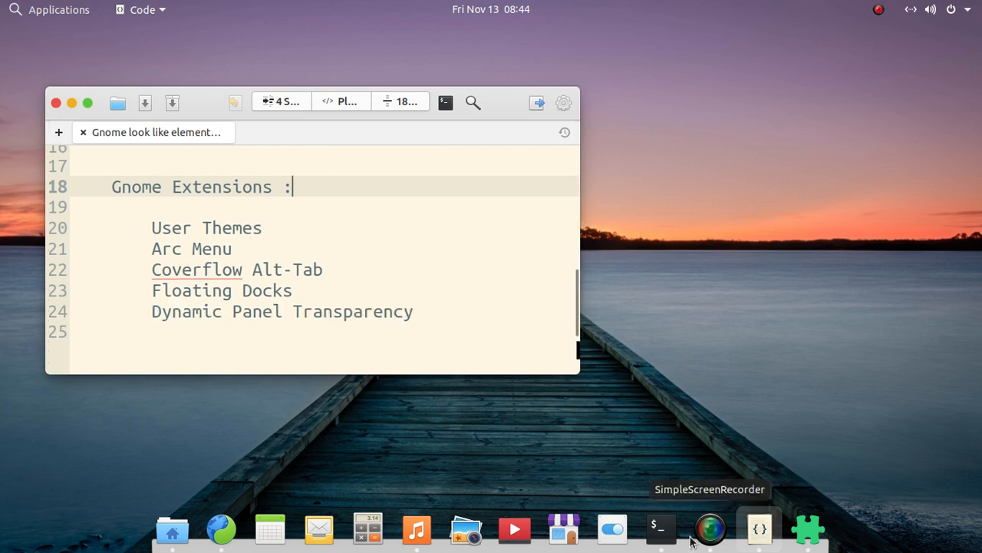
{"action": "left_click", "coordinate": [808, 528]}
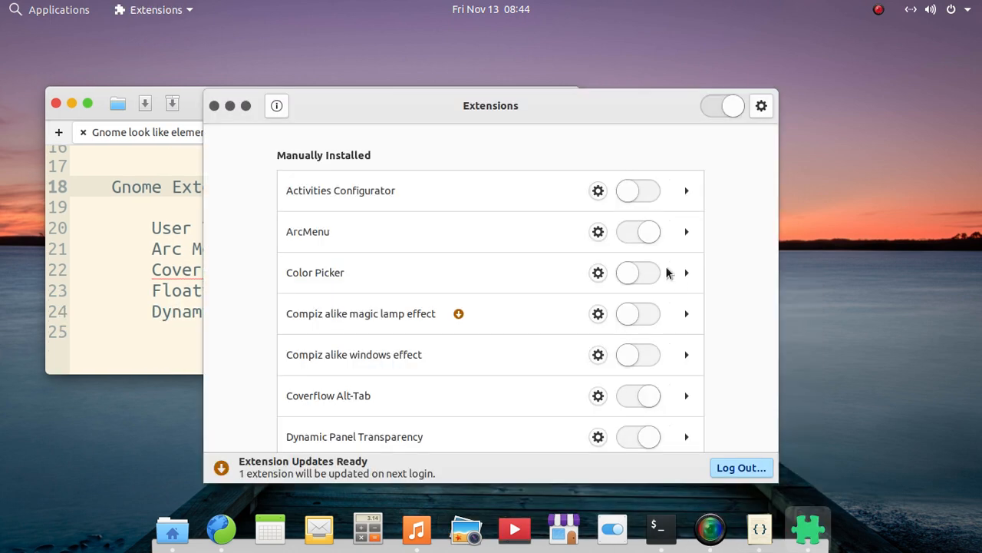
{"action": "left_click_drag", "start_coordinate": [437, 119], "coordinate": [682, 97]}
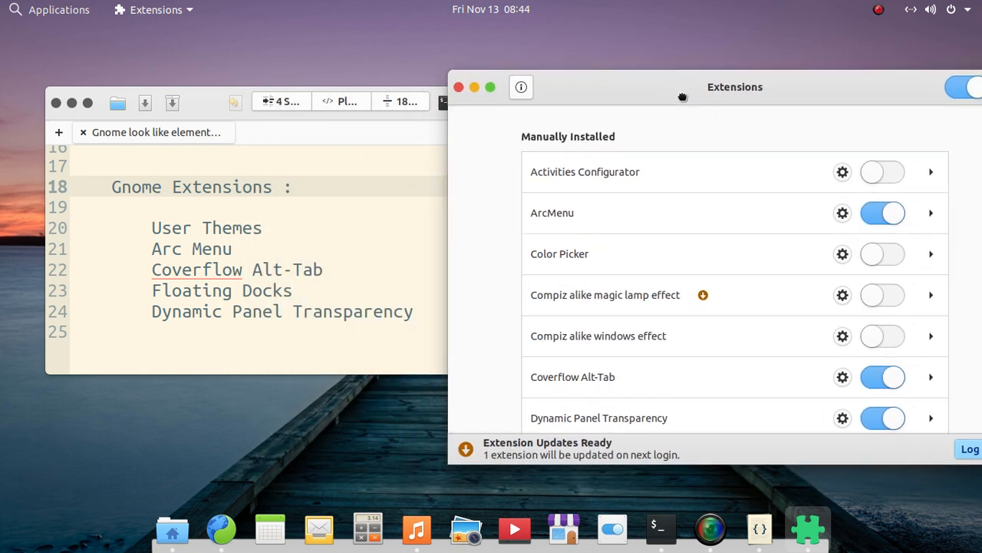
{"action": "left_click", "coordinate": [440, 113]}
{"action": "left_click_drag", "start_coordinate": [440, 113], "coordinate": [365, 132]}
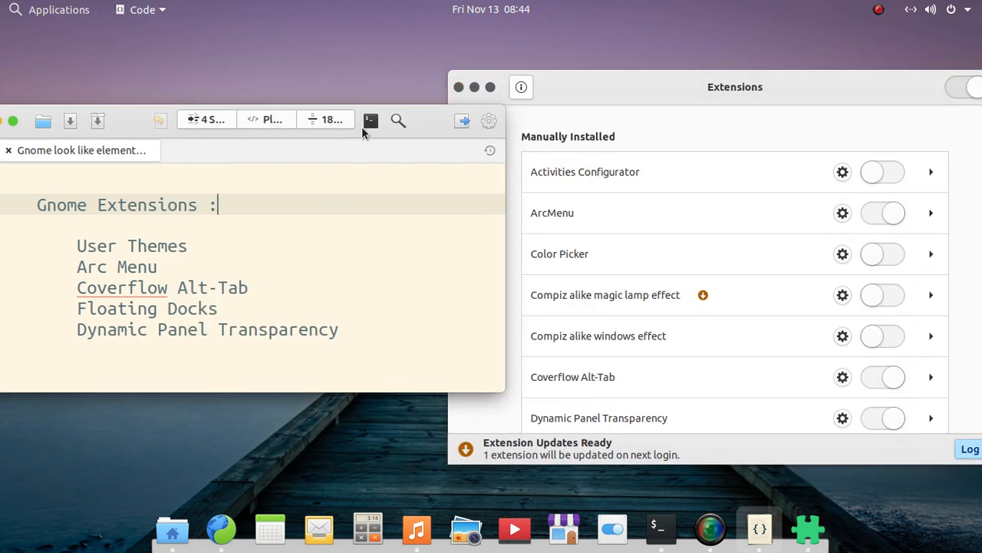
Highlight User Themes in the notes and compare the noted extensions with the Manually Installed list in Extensions.
{"action": "left_click_drag", "start_coordinate": [77, 245], "coordinate": [123, 252]}
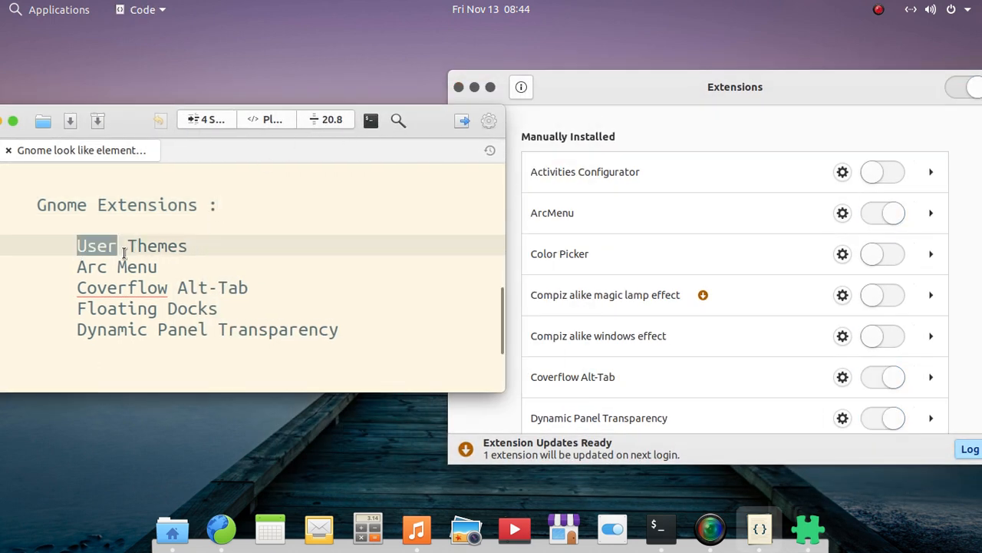
{"action": "left_click", "coordinate": [650, 97]}
{"action": "scroll", "coordinate": [725, 251], "scroll_direction": "down", "scroll_amount": 2}
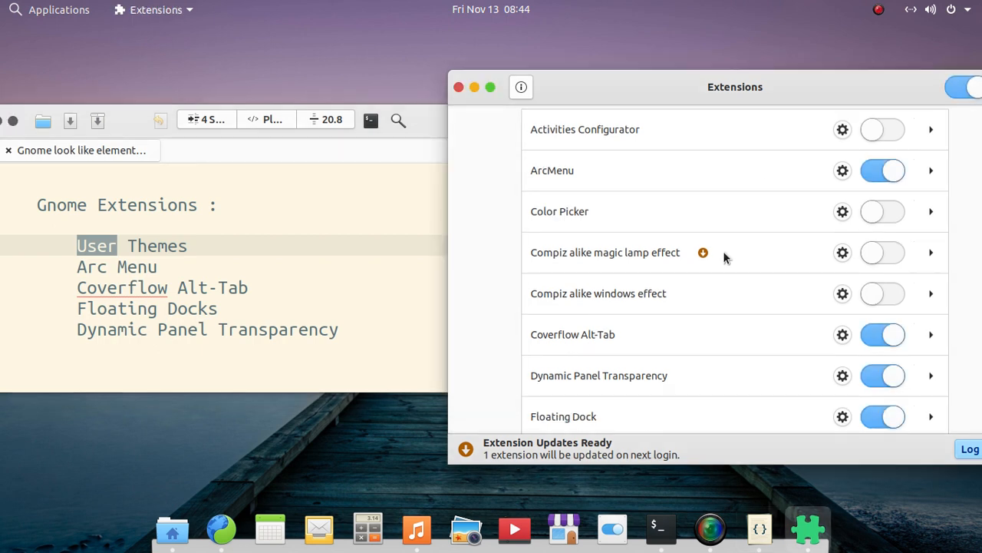
{"action": "left_click", "coordinate": [171, 225]}
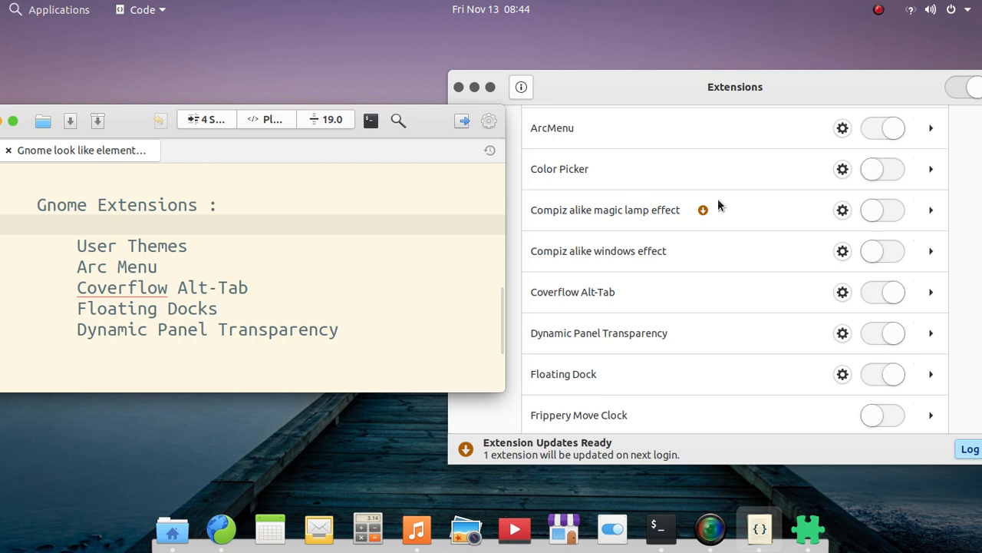
{"action": "left_click", "coordinate": [642, 80]}
{"action": "scroll", "coordinate": [689, 215], "scroll_direction": "up", "scroll_amount": 2}
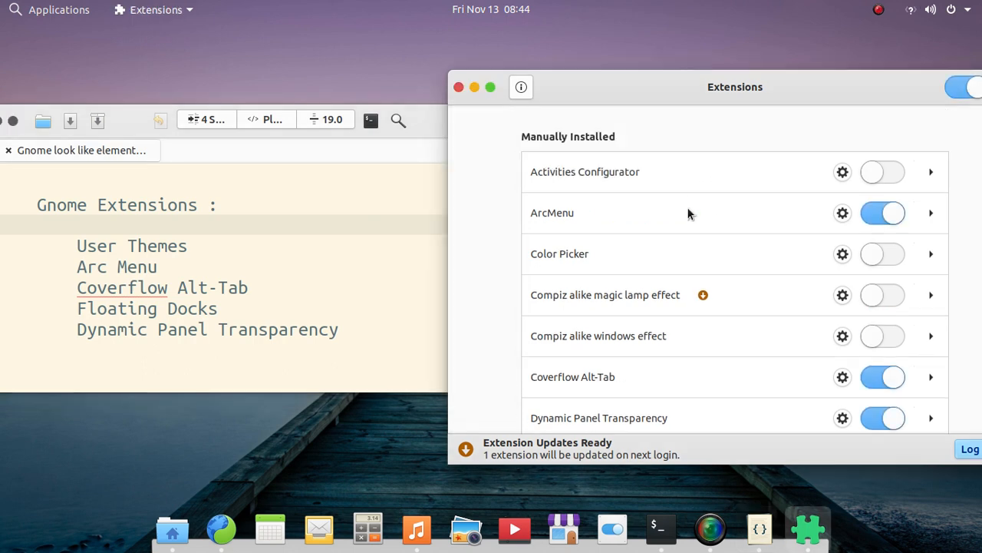
Find User Themes in the Extensions list, show its details and collapse them again.
{"action": "scroll", "coordinate": [698, 253], "scroll_direction": "down", "scroll_amount": 10}
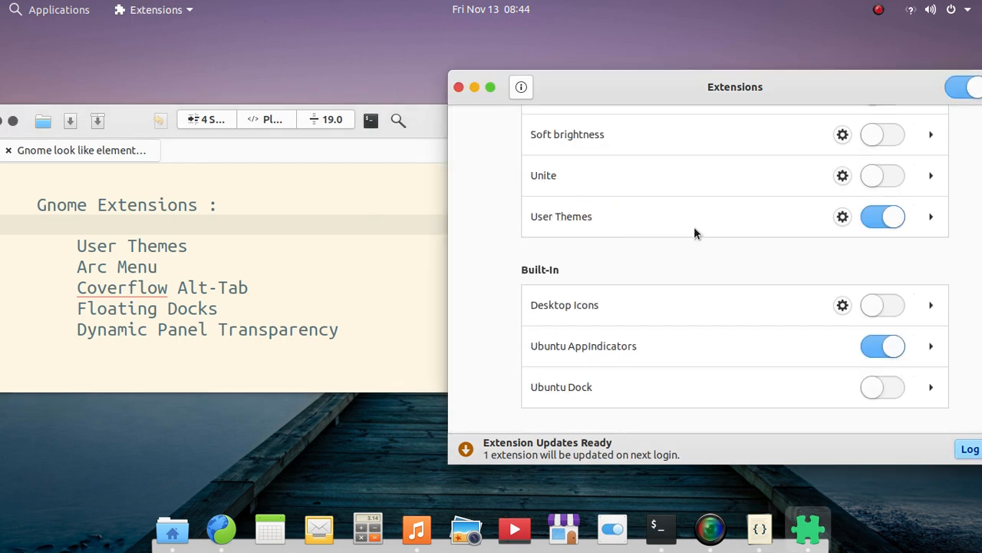
{"action": "left_click", "coordinate": [929, 218]}
{"action": "left_click", "coordinate": [930, 218]}
{"action": "left_click", "coordinate": [929, 218]}
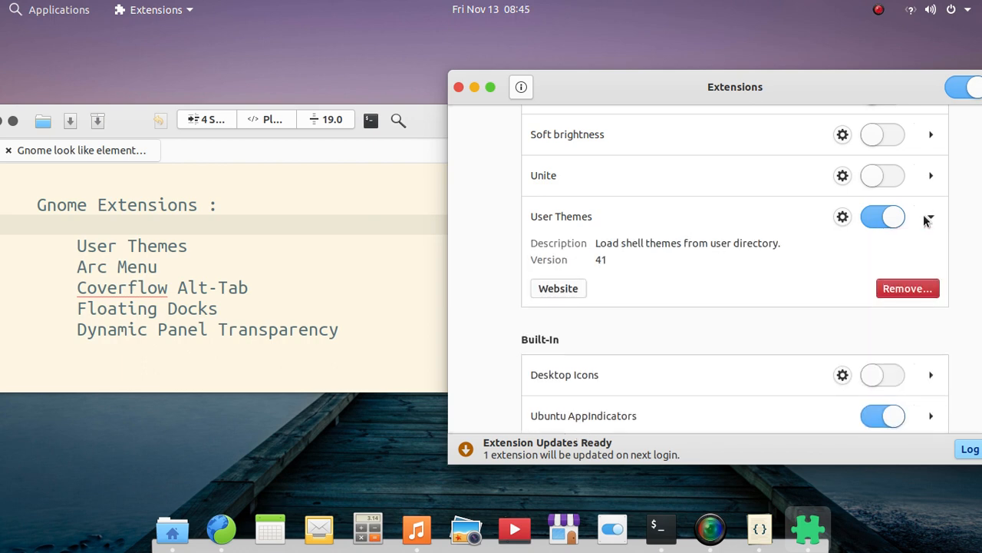
{"action": "left_click", "coordinate": [927, 219]}
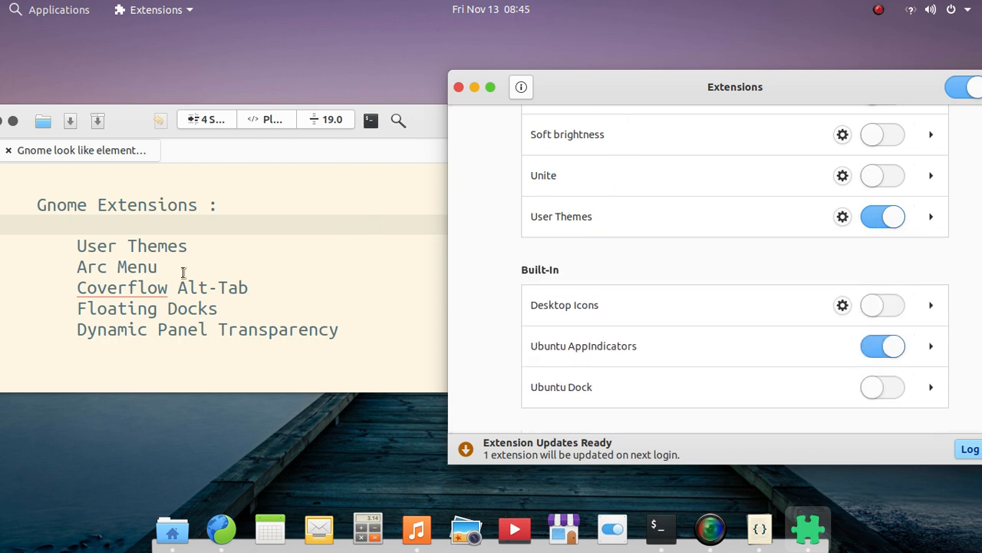
Open and close the Applications menu to show what the Arc Menu extension provides.
{"action": "left_click", "coordinate": [38, 10]}
{"action": "left_click", "coordinate": [38, 9]}
{"action": "left_click", "coordinate": [39, 9]}
{"action": "left_click", "coordinate": [37, 9]}
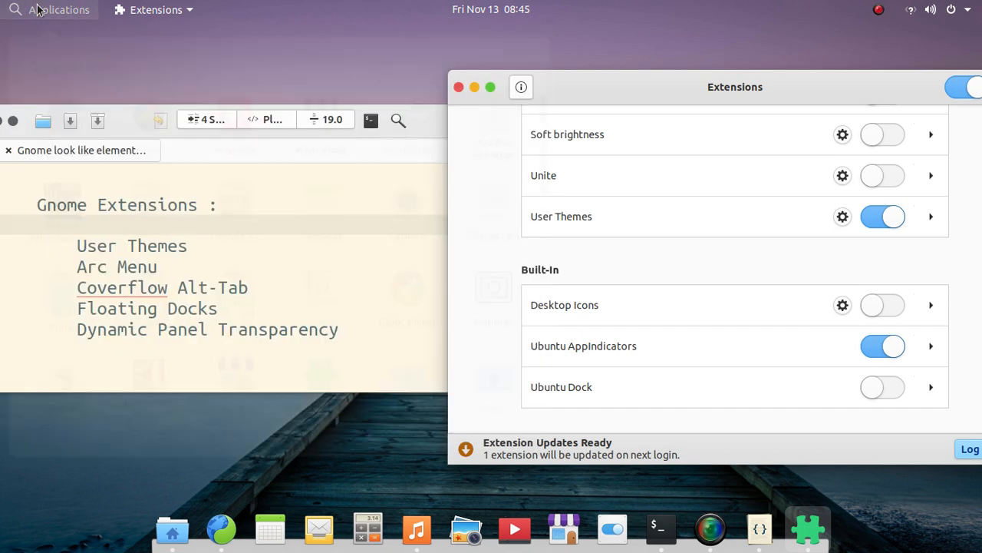
Open the ArcMenu settings and set the menu button's appearance to Icon and Text.
{"action": "scroll", "coordinate": [707, 234], "scroll_direction": "up", "scroll_amount": 8}
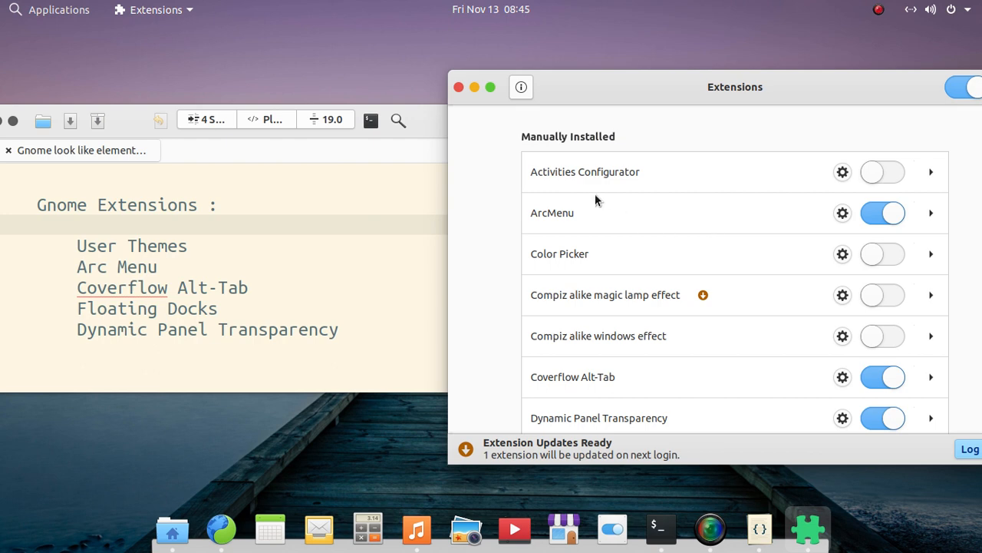
{"action": "left_click", "coordinate": [837, 218]}
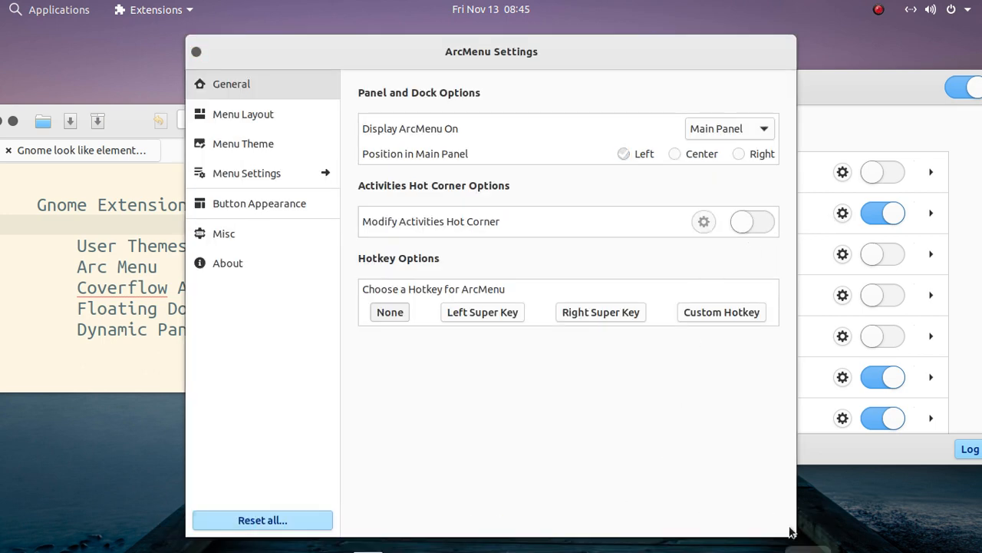
{"action": "left_click", "coordinate": [241, 207]}
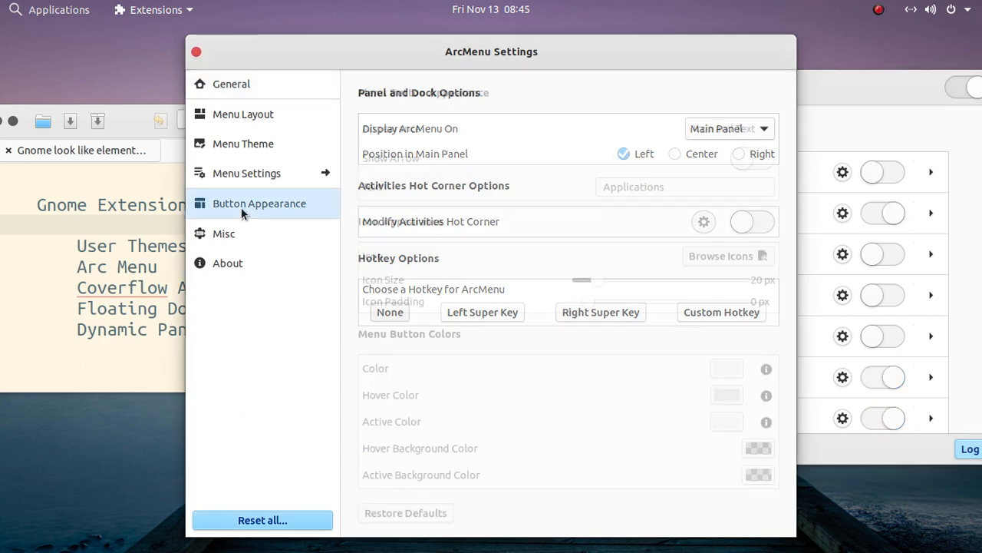
{"action": "left_click", "coordinate": [719, 131]}
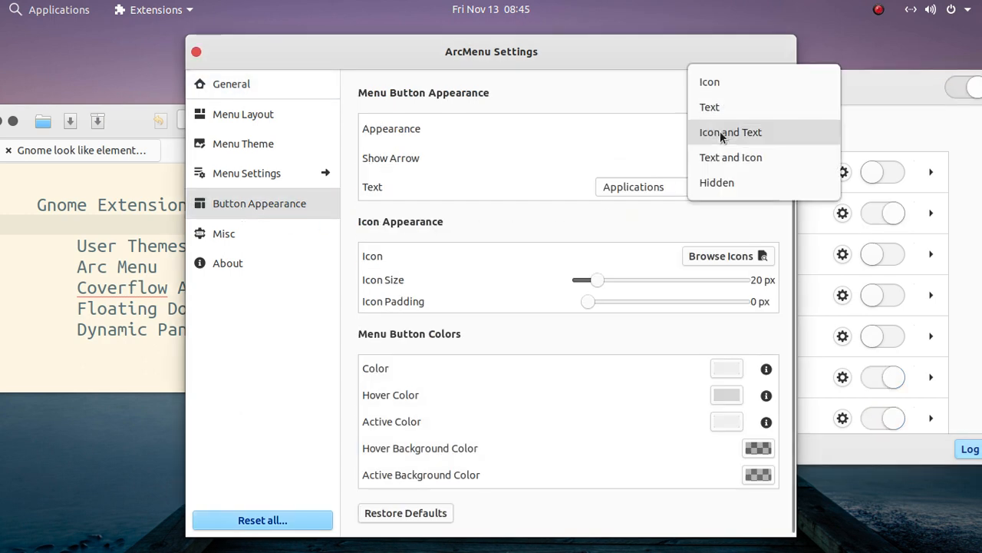
{"action": "left_click", "coordinate": [720, 132]}
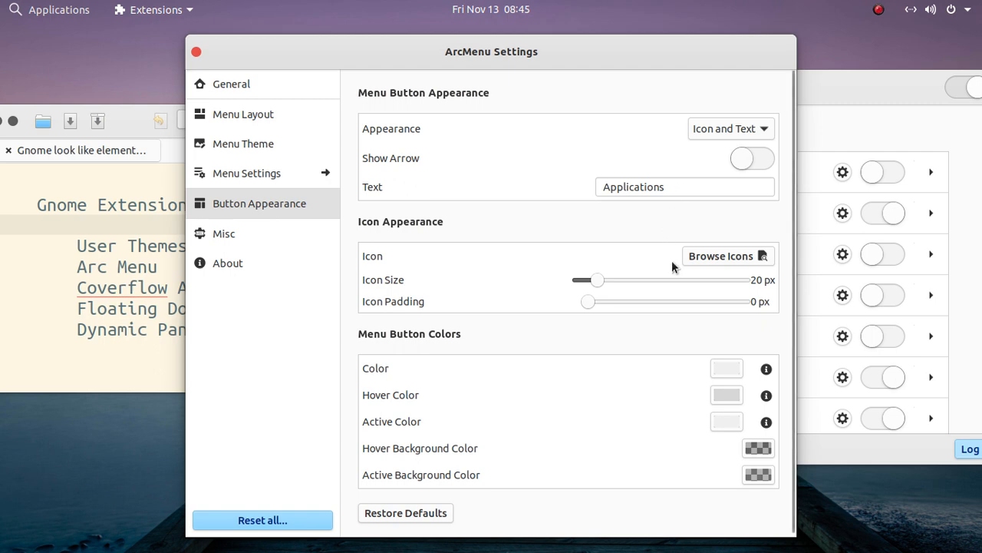
Choose the magnifying glass from the ArcMenu icons as the menu button icon and close the icon chooser.
{"action": "left_click", "coordinate": [712, 258]}
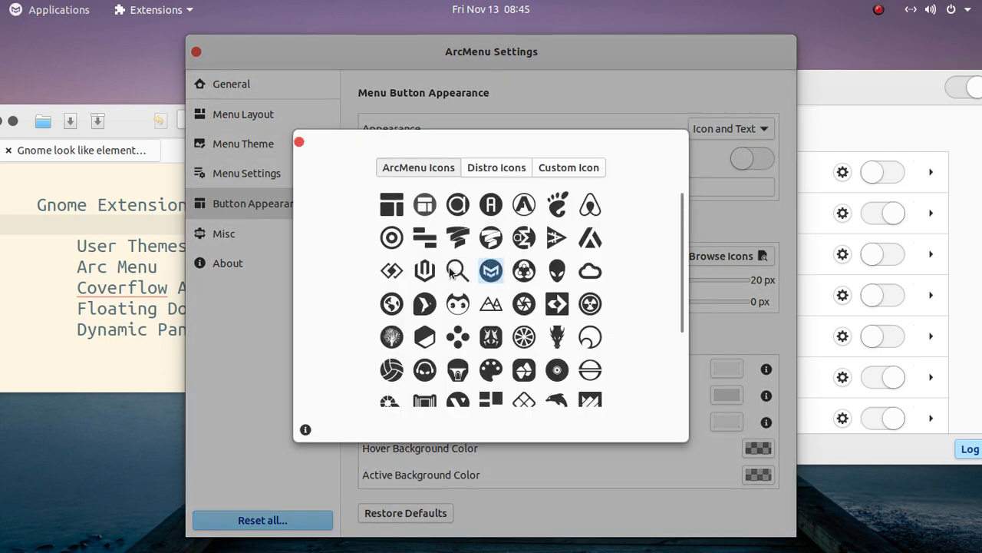
{"action": "left_click", "coordinate": [457, 270]}
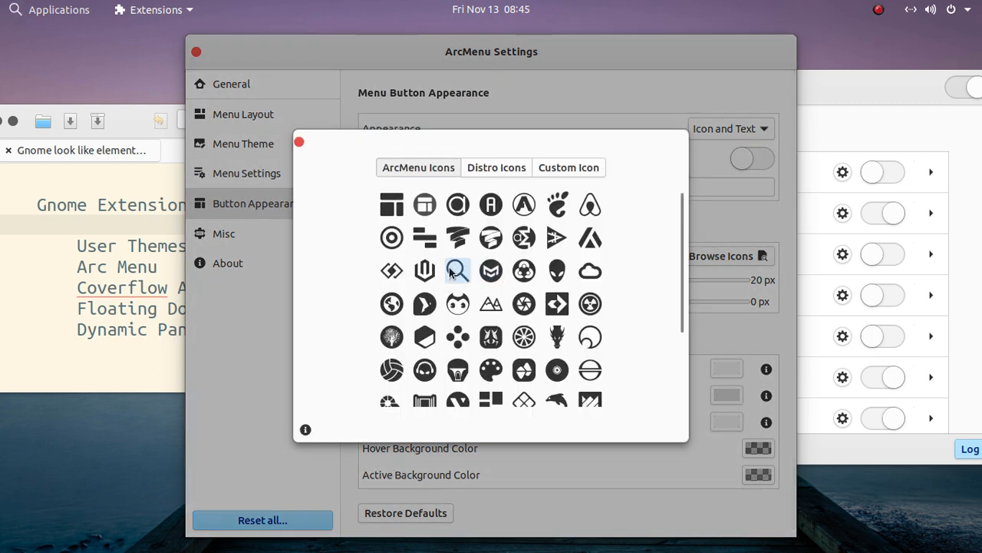
{"action": "left_click", "coordinate": [299, 143]}
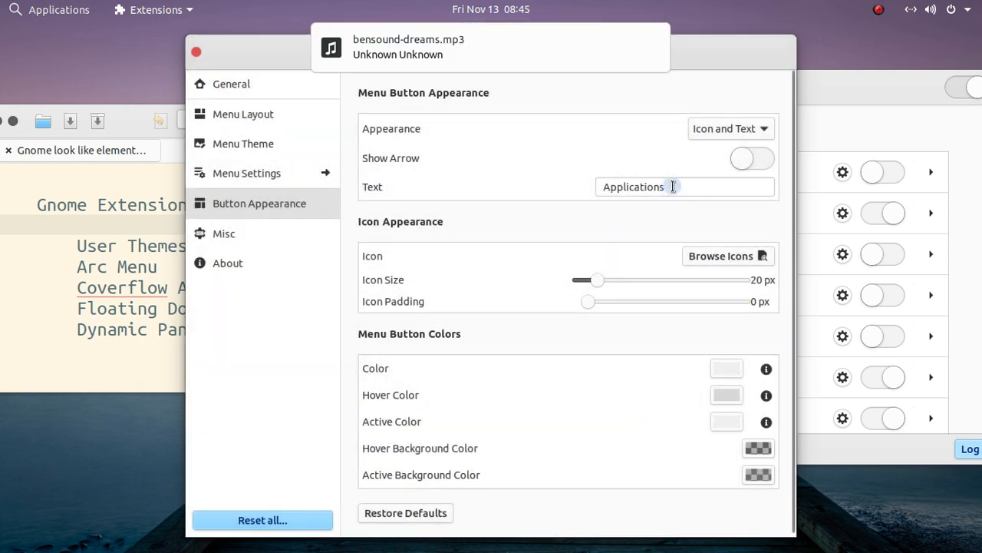
Highlight the menu button's text label, Applications, and deselect it without editing.
{"action": "left_click", "coordinate": [672, 187]}
{"action": "left_click_drag", "start_coordinate": [673, 187], "coordinate": [540, 186]}
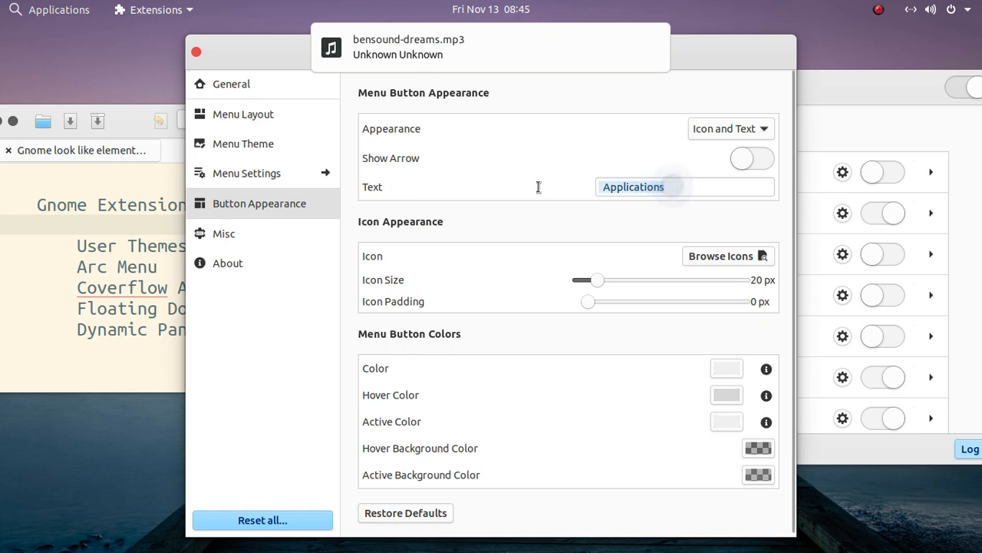
{"action": "left_click", "coordinate": [682, 190]}
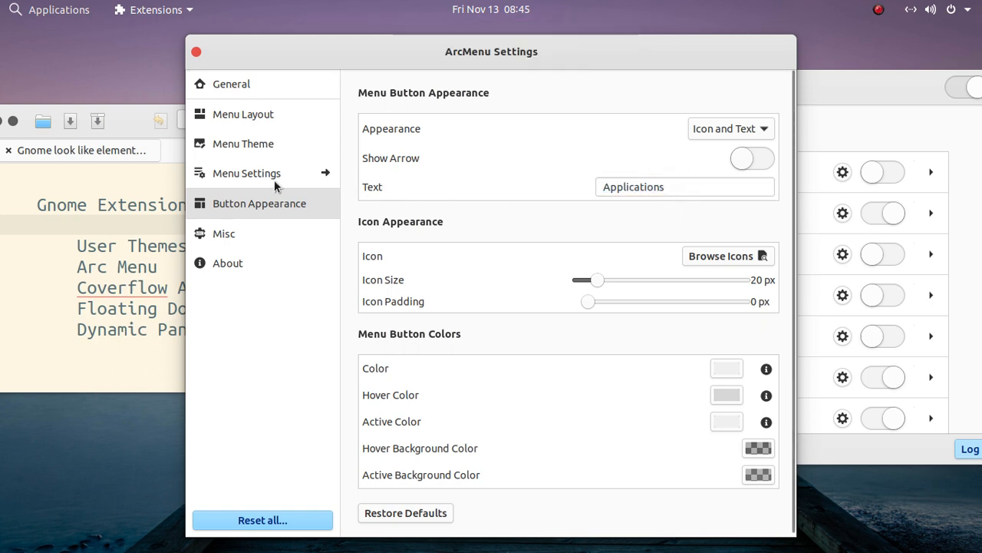
Look through ArcMenu's General and Menu Layout settings and highlight Elementary Menu Style among the Touch menu layouts.
{"action": "left_click", "coordinate": [258, 91]}
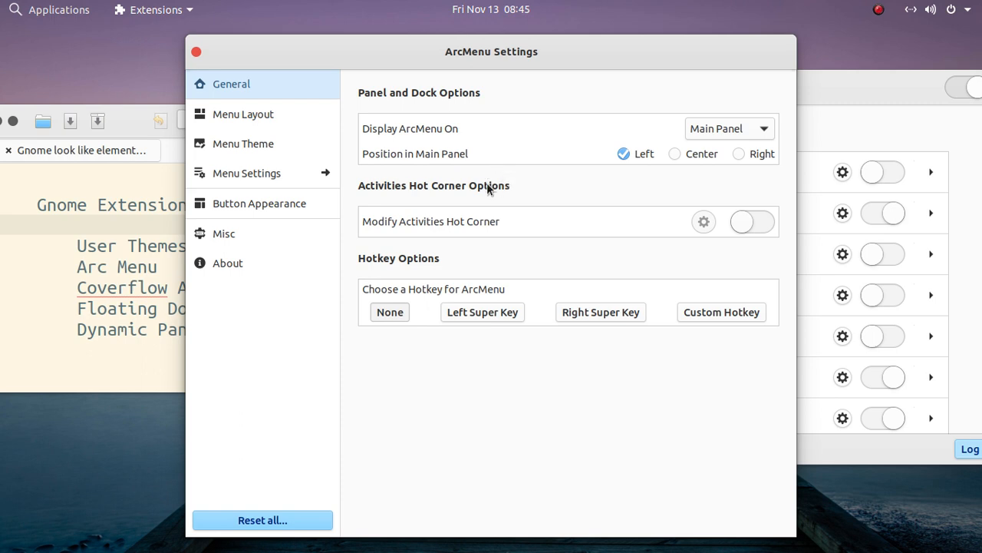
{"action": "left_click", "coordinate": [244, 115]}
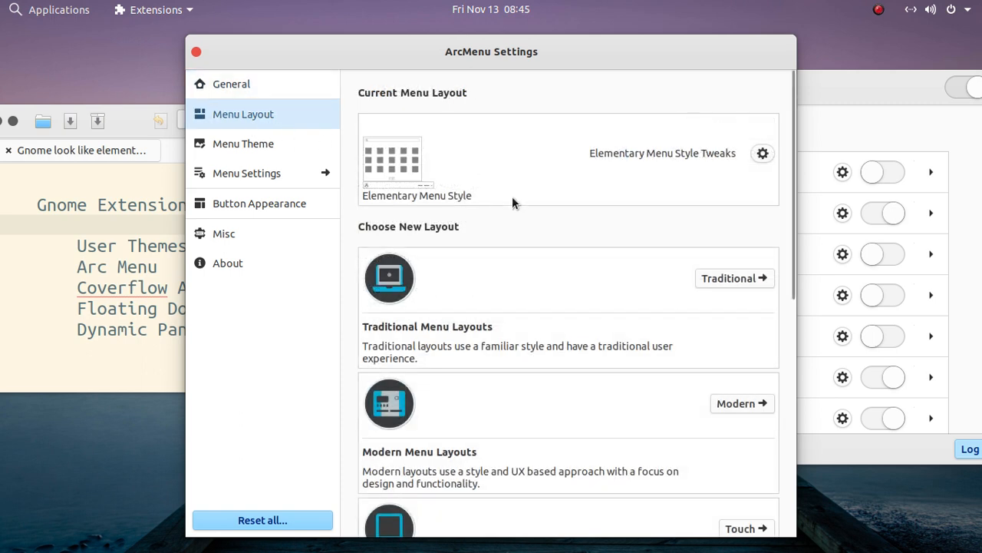
{"action": "scroll", "coordinate": [531, 315], "scroll_direction": "down", "scroll_amount": 5}
{"action": "scroll", "coordinate": [531, 312], "scroll_direction": "down", "scroll_amount": 1}
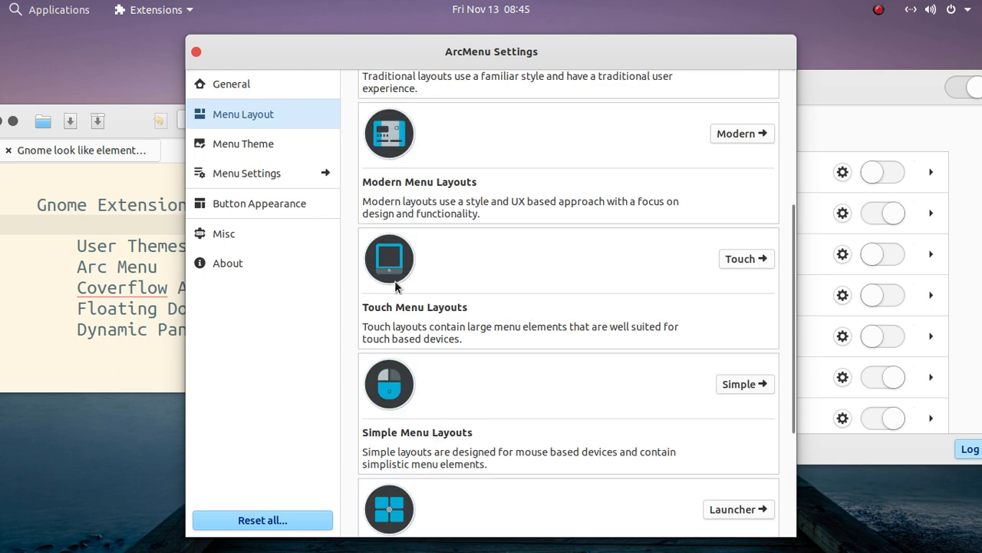
{"action": "left_click", "coordinate": [744, 259]}
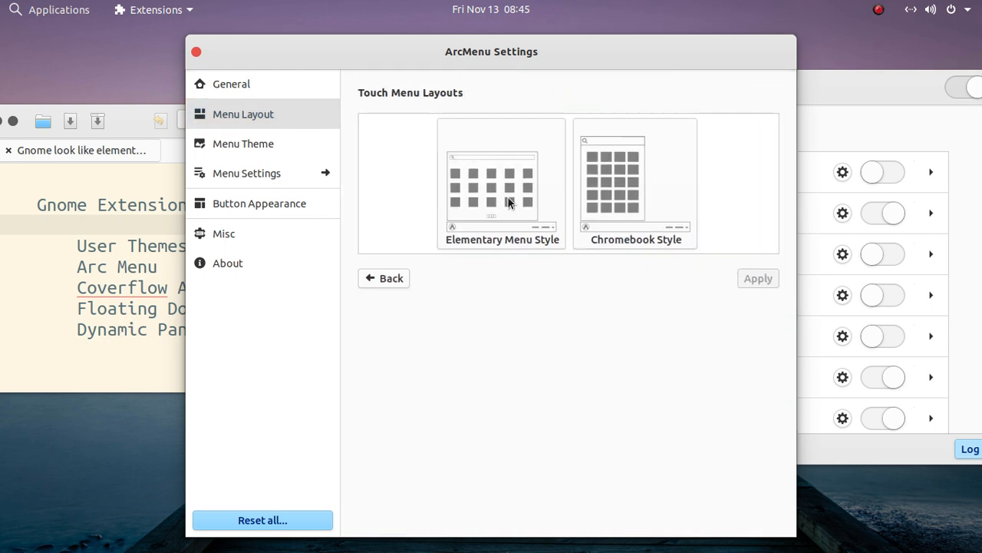
{"action": "left_click", "coordinate": [507, 197]}
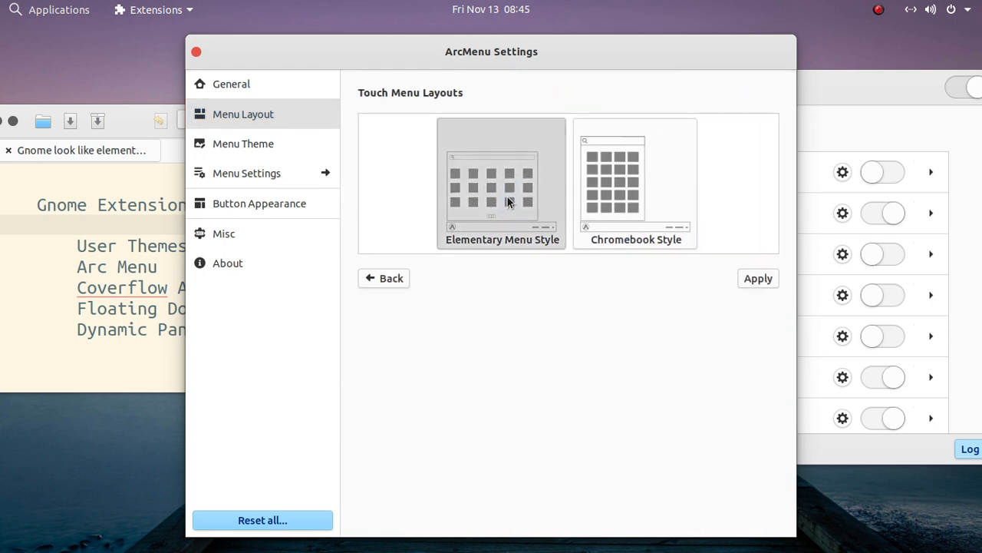
Leave the Touch menu layouts without applying anything, return to the General settings, and close ArcMenu Settings.
{"action": "left_click", "coordinate": [390, 281]}
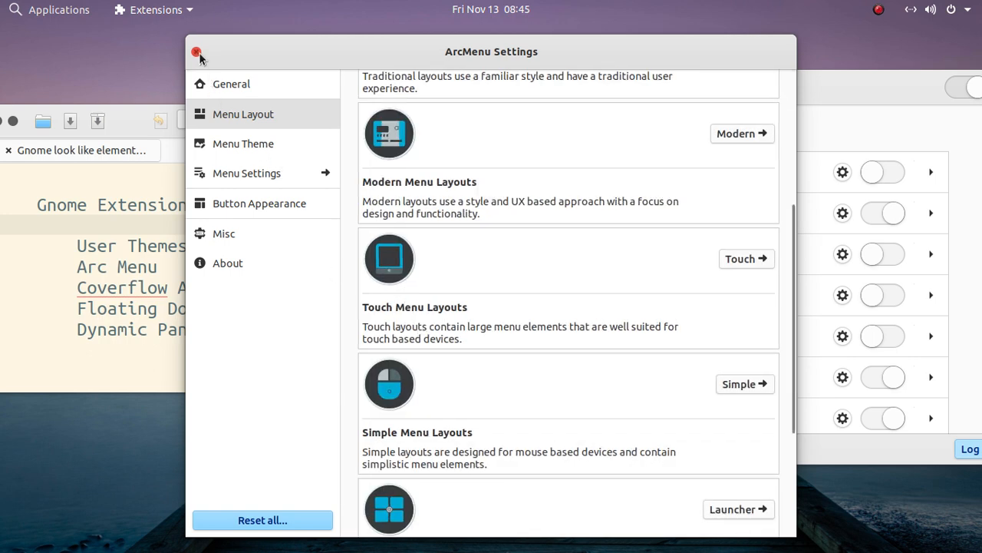
{"action": "left_click", "coordinate": [231, 85]}
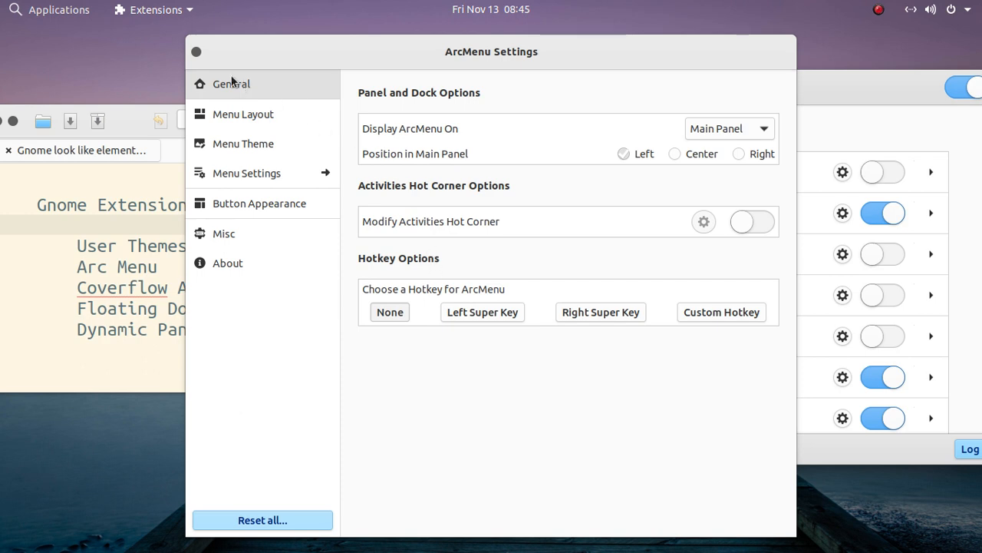
{"action": "left_click", "coordinate": [195, 54]}
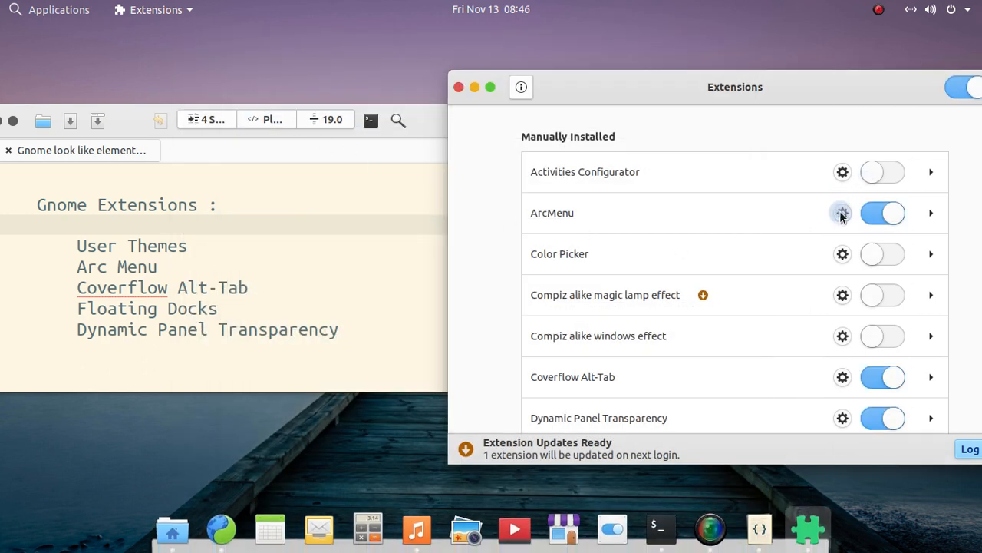
{"action": "left_click", "coordinate": [842, 213]}
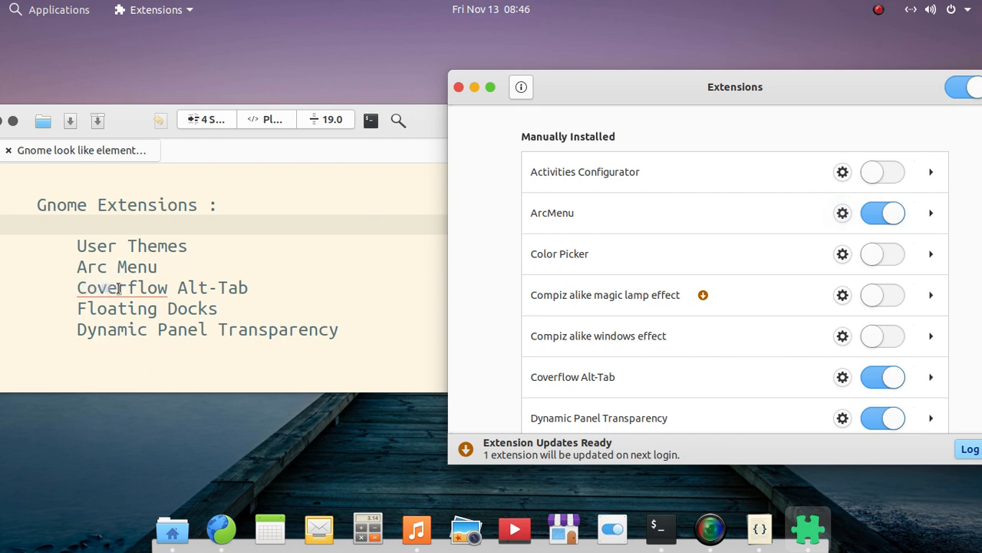
Demonstrate the Coverflow Alt-Tab extension by cycling through the open windows with the window switcher.
{"action": "scroll", "coordinate": [804, 275], "scroll_direction": "down", "scroll_amount": 1}
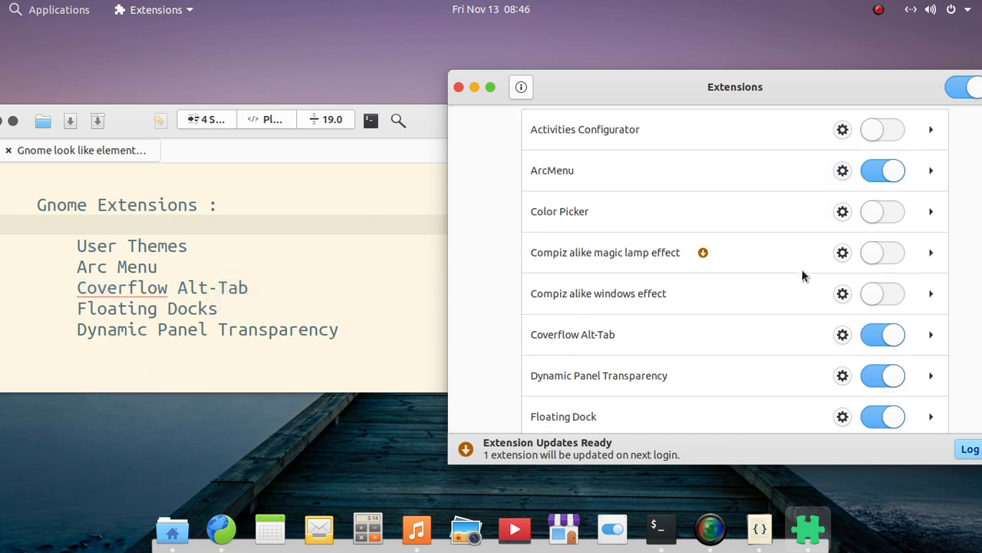
{"action": "key", "text": "alt+Tab"}
{"action": "key", "text": "alt+Tab"}
{"action": "key", "text": "alt+Tab"}
{"action": "key", "text": "alt+Tab"}
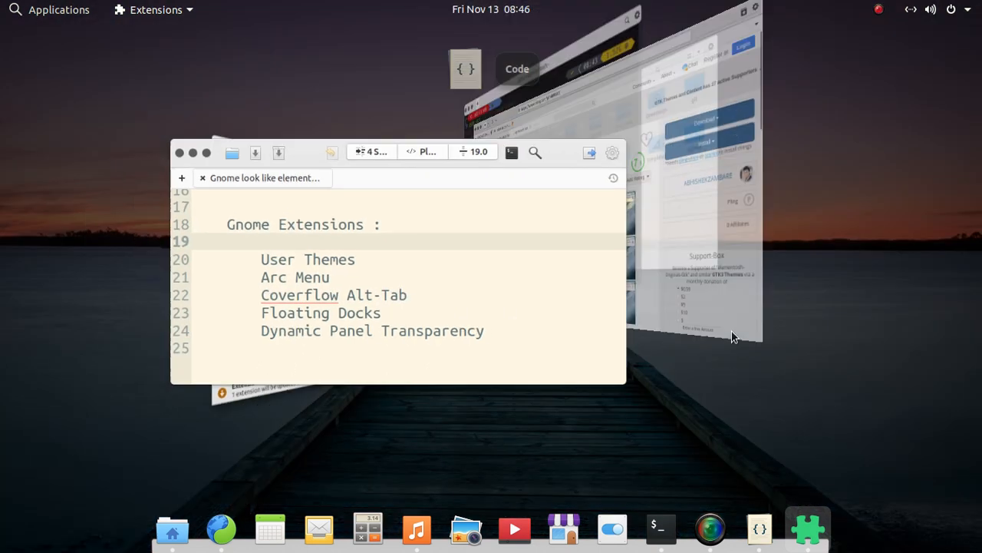
{"action": "key", "text": "alt+Tab"}
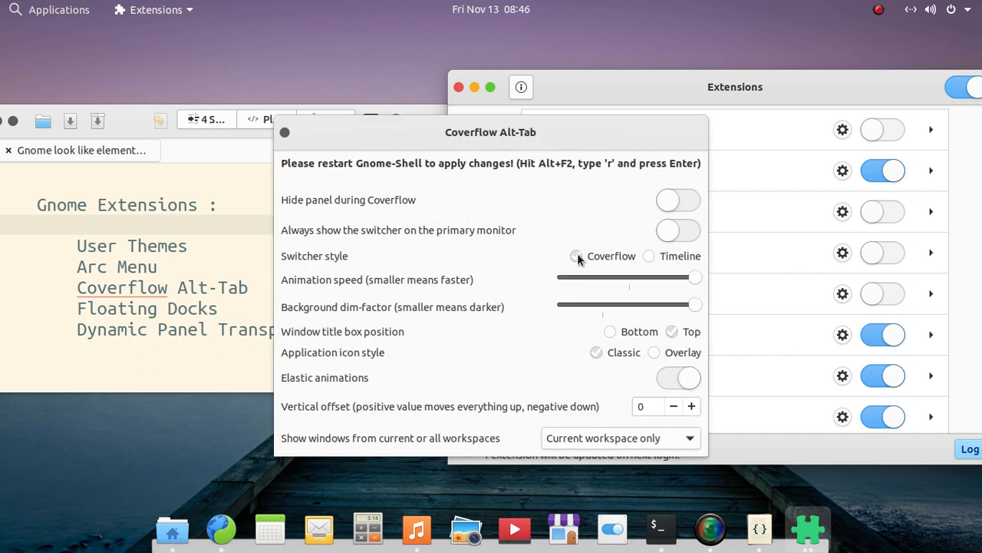
Check the Coverflow switcher style in the Coverflow Alt-Tab settings, preview it by cycling through the open windows, and close the settings.
{"action": "left_click", "coordinate": [578, 254]}
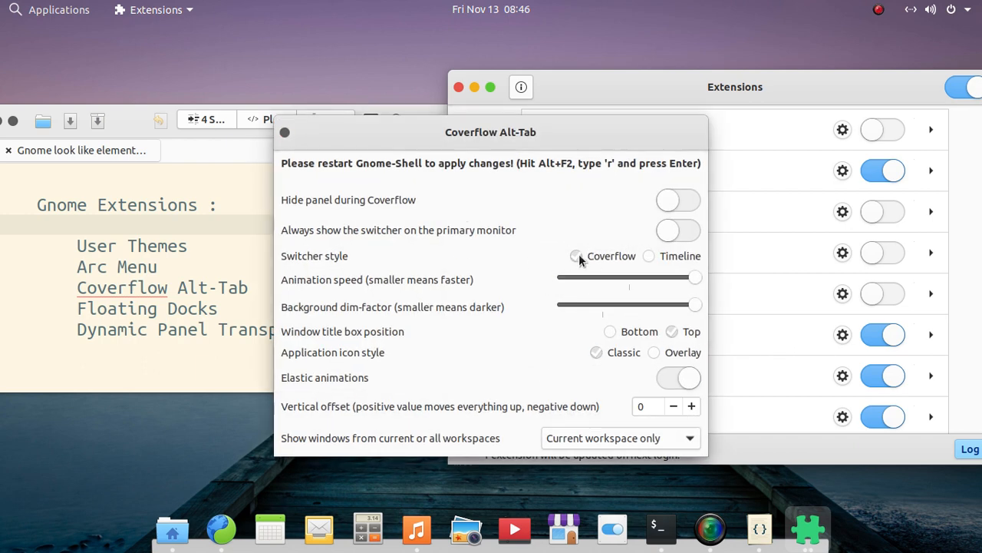
{"action": "left_click", "coordinate": [647, 256]}
{"action": "key", "text": "alt+Tab"}
{"action": "key", "text": "alt+Tab"}
{"action": "key", "text": "alt+Tab"}
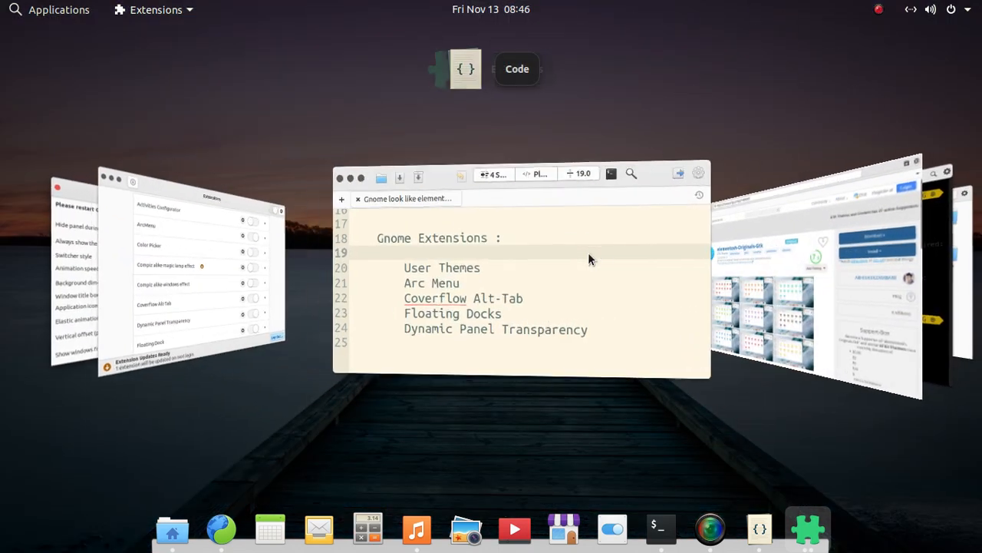
{"action": "key", "text": "alt+Tab"}
{"action": "key", "text": "alt+Tab"}
{"action": "key", "text": "alt+Tab"}
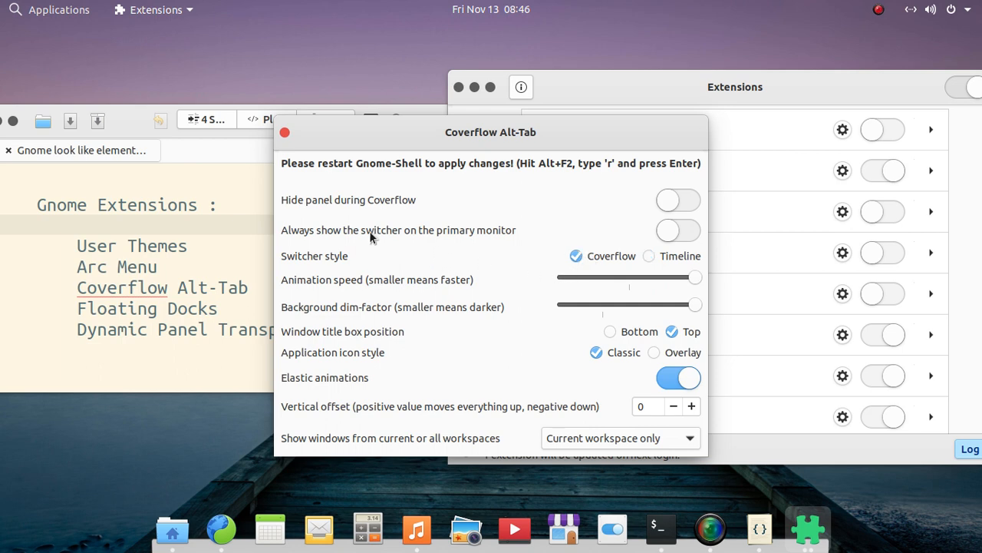
{"action": "left_click", "coordinate": [284, 133]}
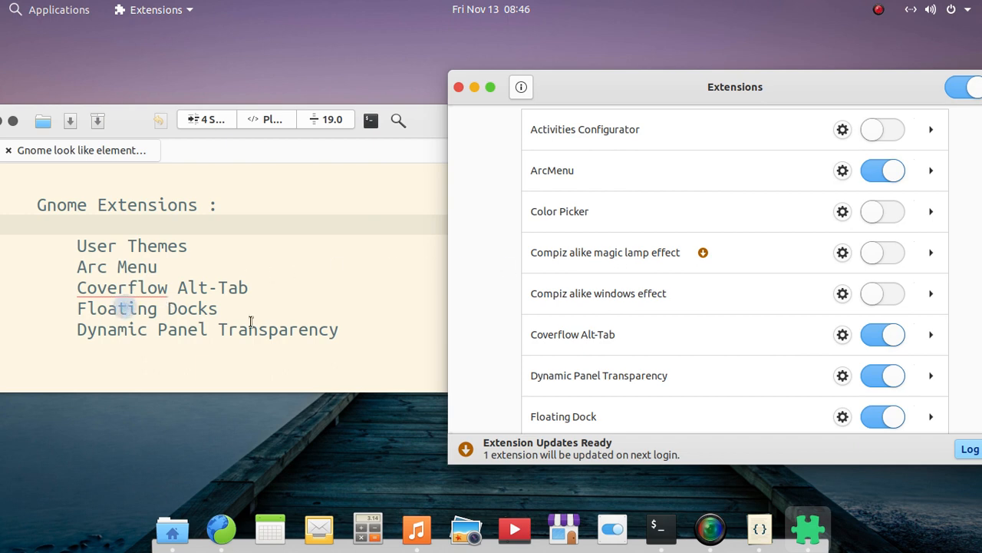
Open the Floating Dock extension's settings and look through its Appearance, Behavior and Launchers options.
{"action": "scroll", "coordinate": [740, 273], "scroll_direction": "down", "scroll_amount": 2}
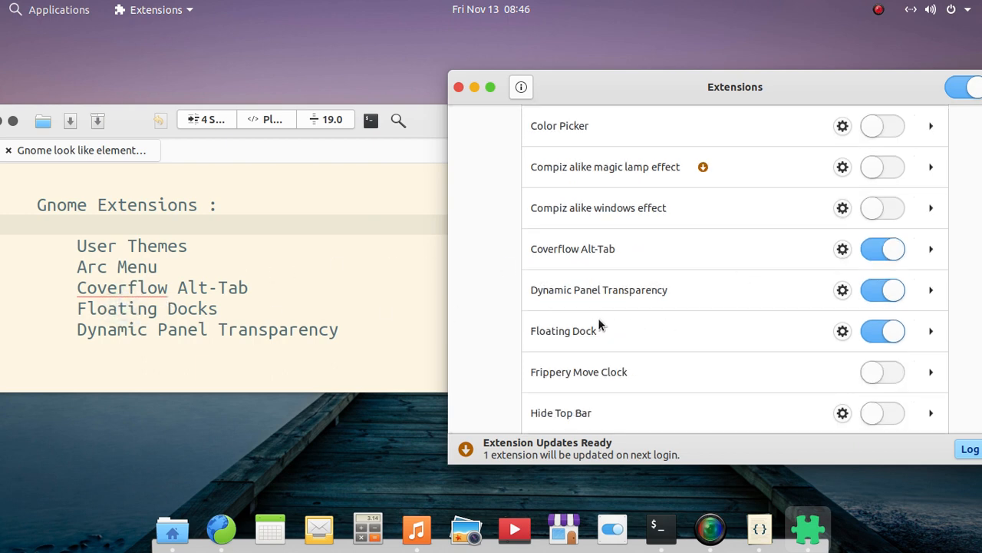
{"action": "left_click", "coordinate": [843, 331]}
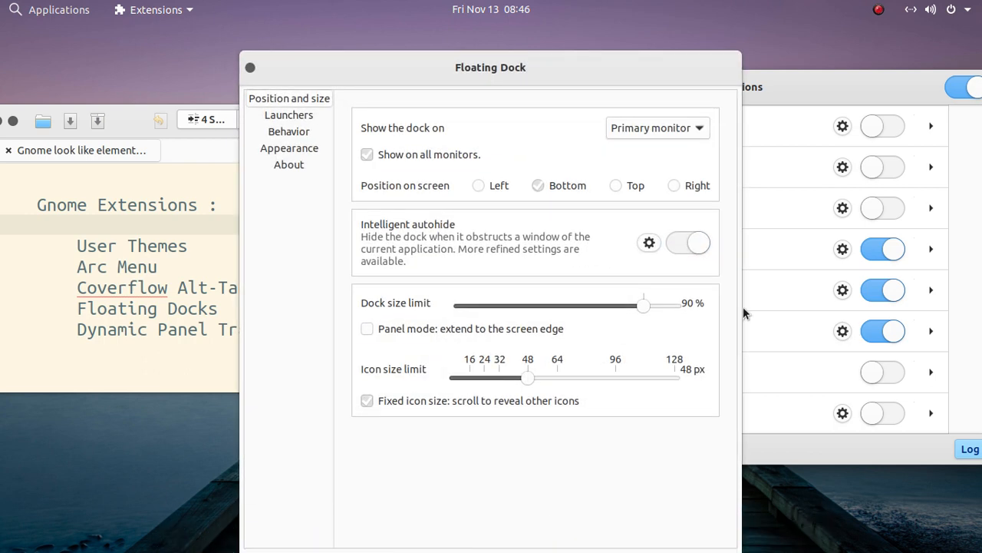
{"action": "left_click", "coordinate": [307, 151]}
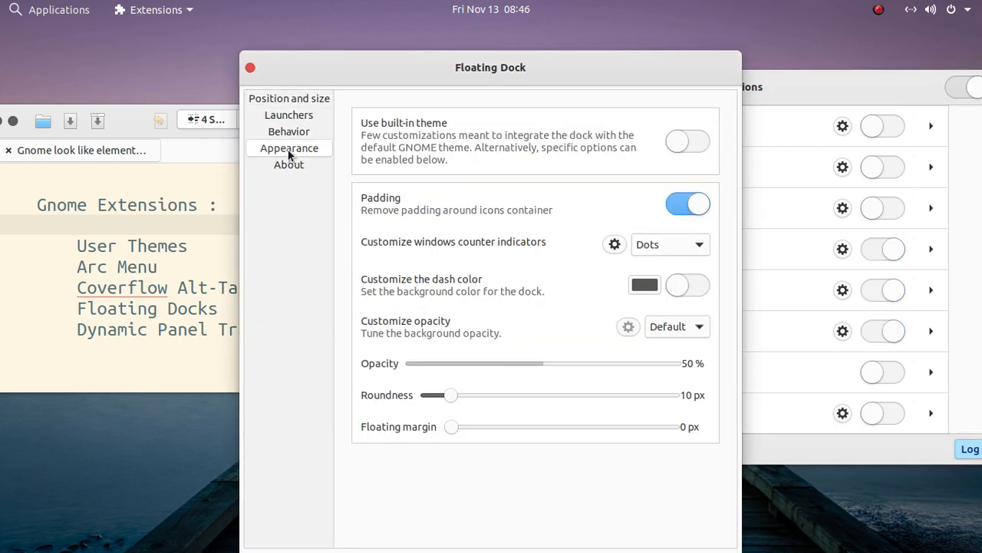
{"action": "left_click", "coordinate": [289, 136]}
{"action": "left_click", "coordinate": [290, 117]}
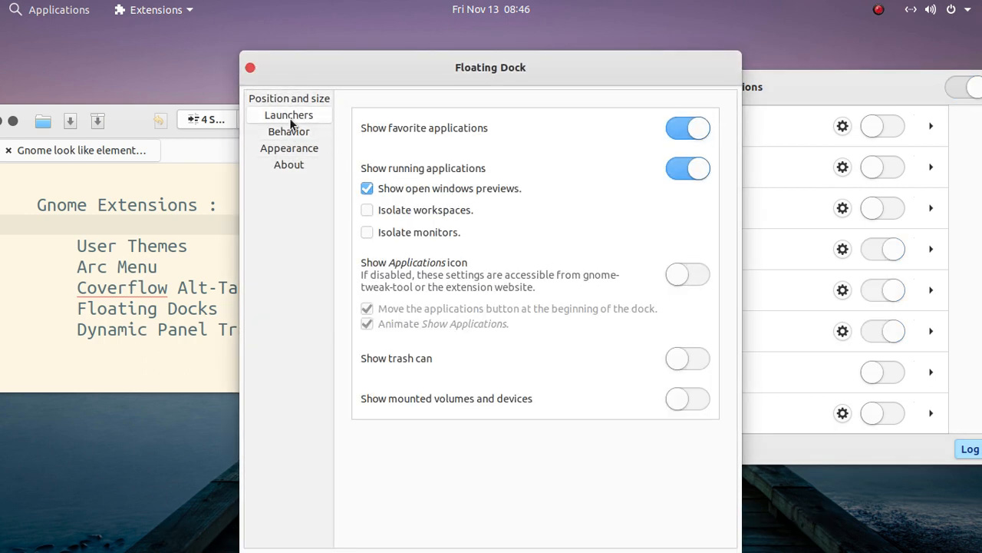
Try showing the Applications icon in the dock, turn it off again, and close the Floating Dock settings.
{"action": "left_click", "coordinate": [679, 277]}
{"action": "mouse_move", "coordinate": [157, 528]}
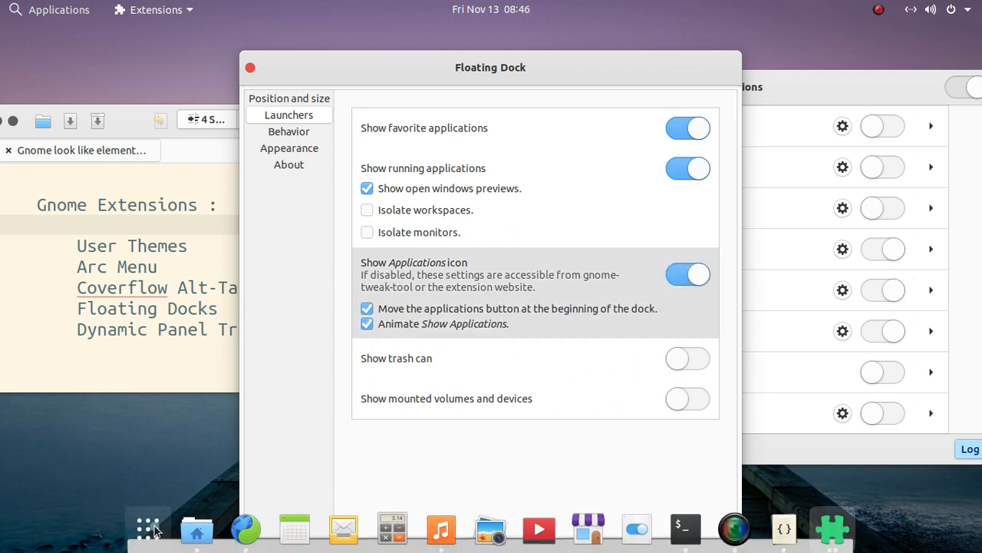
{"action": "left_click", "coordinate": [698, 277]}
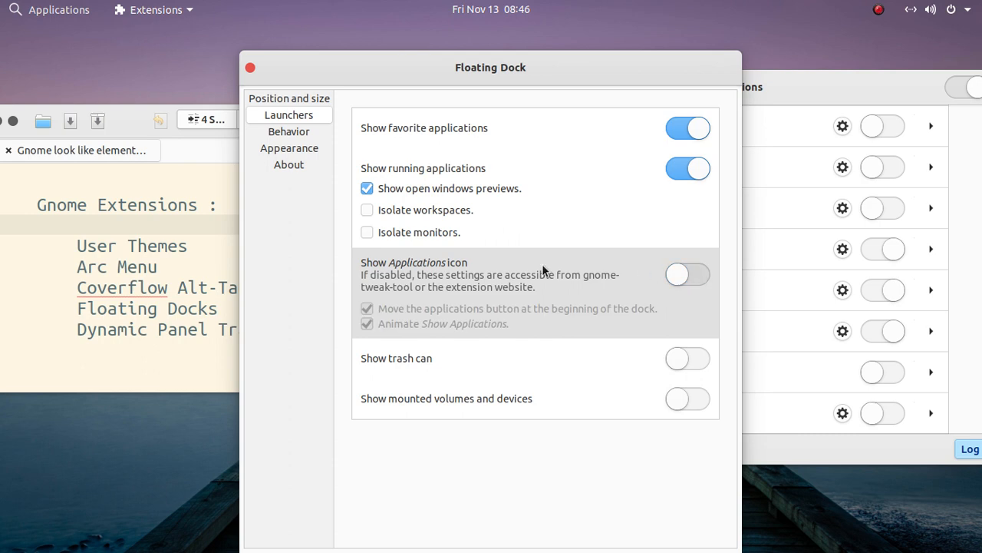
{"action": "left_click", "coordinate": [249, 67]}
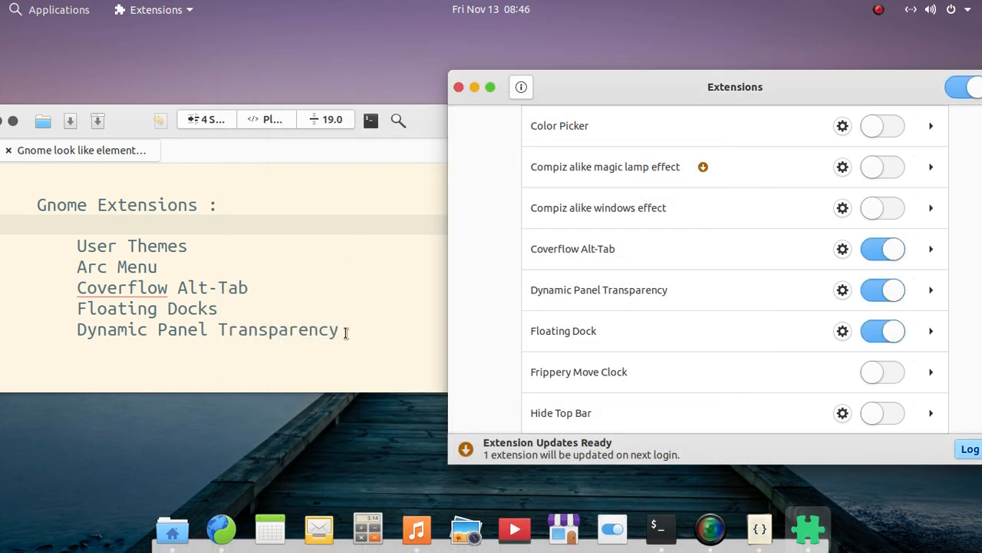
Review the Foreground, Background and About pages of the Dynamic Panel Transparency settings and close them.
{"action": "left_click", "coordinate": [843, 289]}
{"action": "left_click", "coordinate": [420, 143]}
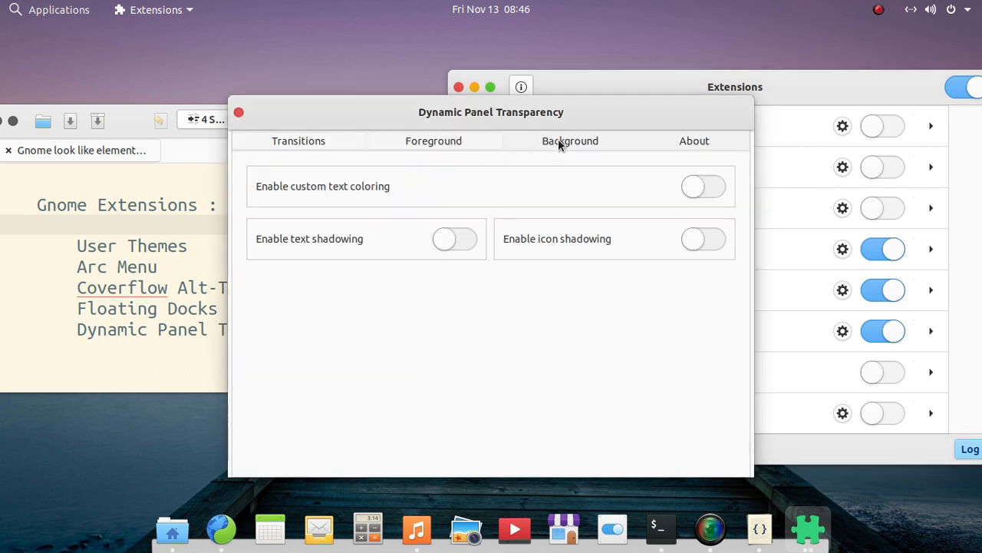
{"action": "left_click", "coordinate": [561, 141]}
{"action": "left_click", "coordinate": [686, 140]}
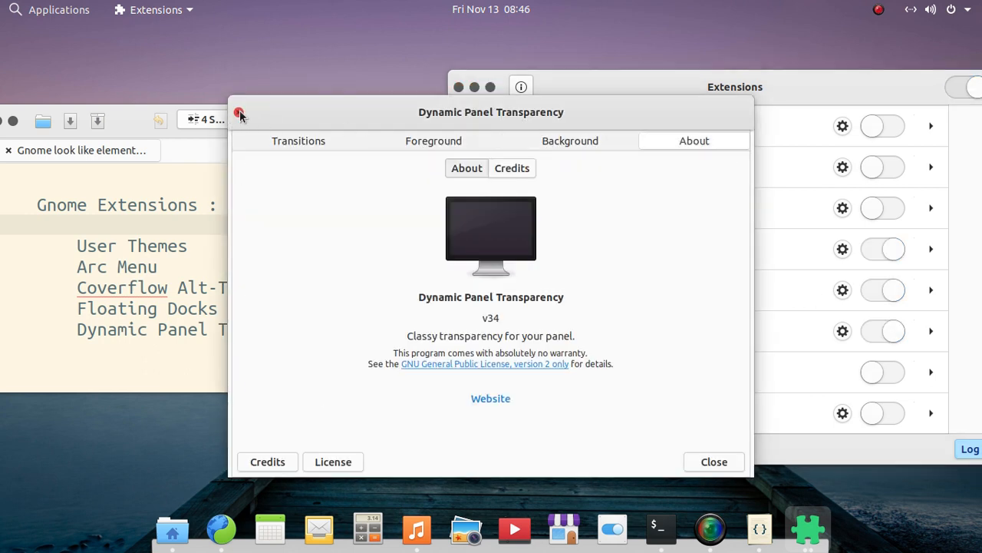
{"action": "left_click_drag", "start_coordinate": [605, 299], "coordinate": [388, 305]}
{"action": "left_click", "coordinate": [539, 301]}
{"action": "left_click", "coordinate": [238, 113]}
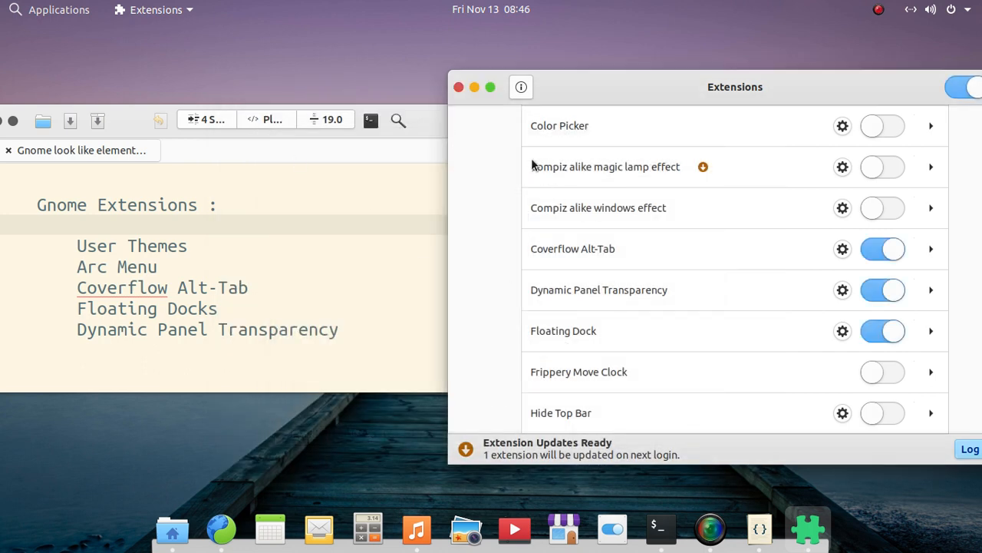
Close the Extensions window and move the Code notes window to the centre of the desktop.
{"action": "left_click", "coordinate": [458, 88]}
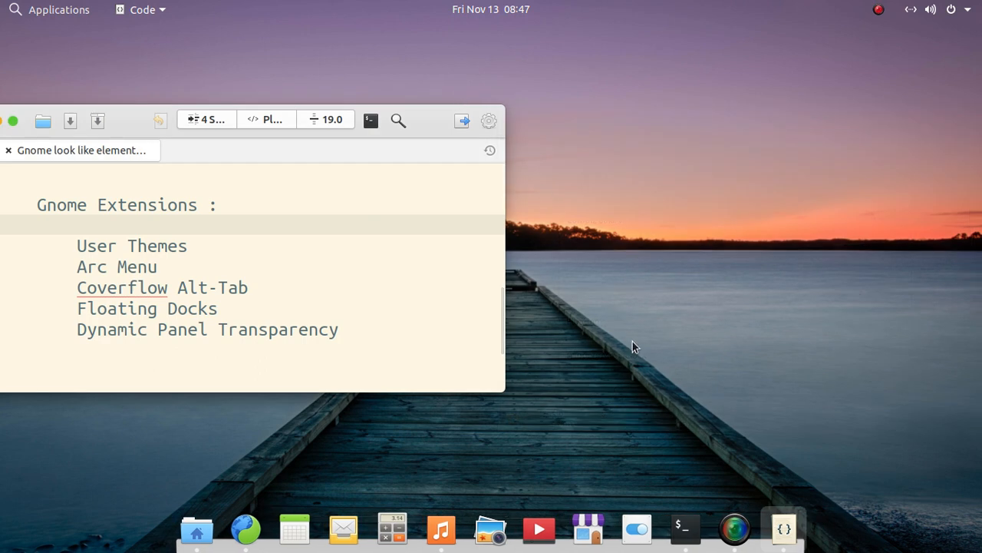
{"action": "left_click_drag", "start_coordinate": [164, 138], "coordinate": [375, 133]}
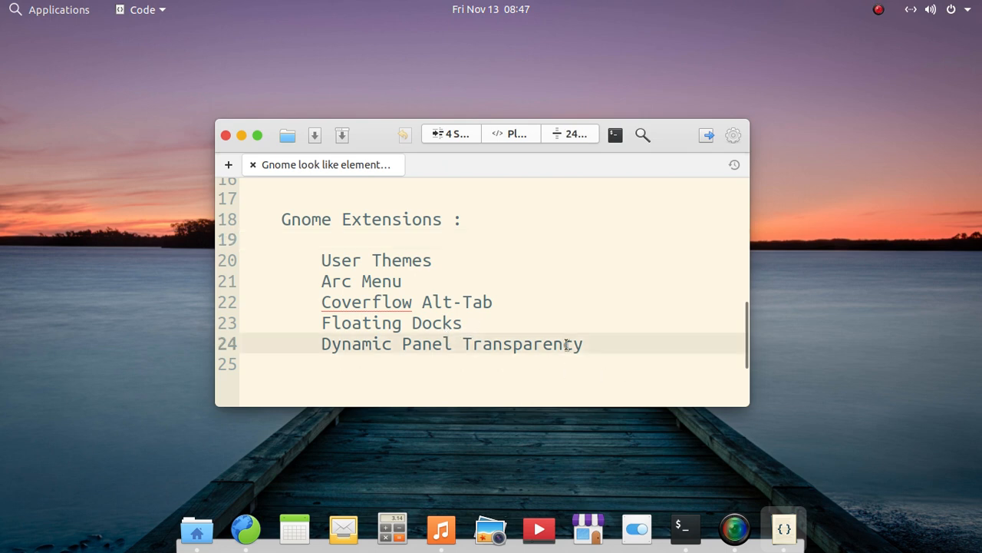
Highlight the list of five GNOME extensions in the notes, deselect it, and minimize the Code window.
{"action": "left_click_drag", "start_coordinate": [606, 349], "coordinate": [203, 233]}
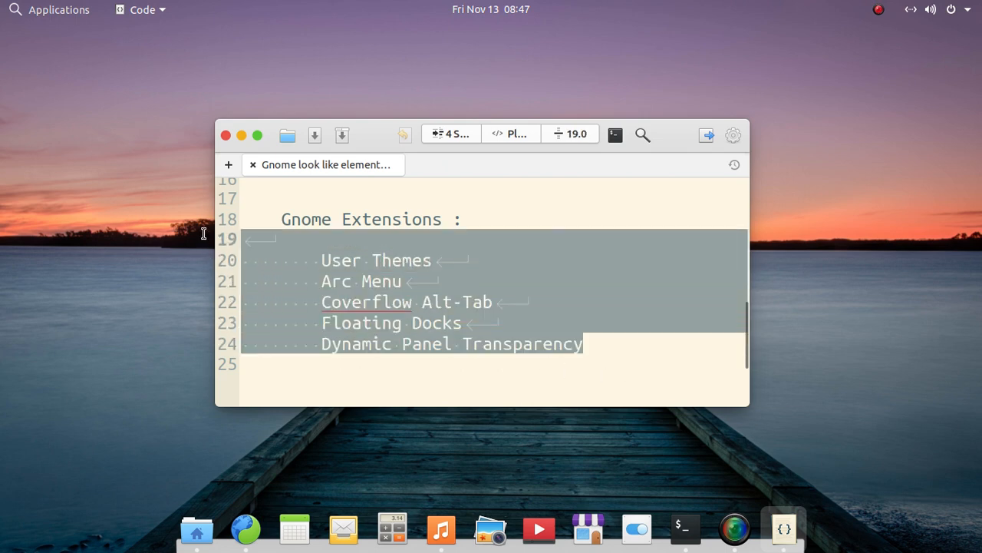
{"action": "left_click", "coordinate": [451, 341]}
{"action": "left_click", "coordinate": [430, 369]}
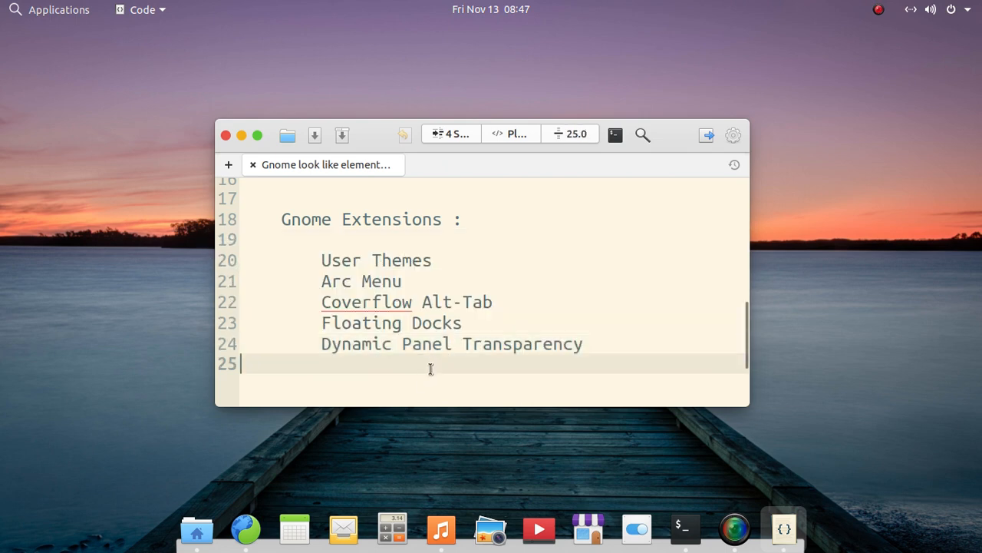
{"action": "left_click", "coordinate": [243, 136]}
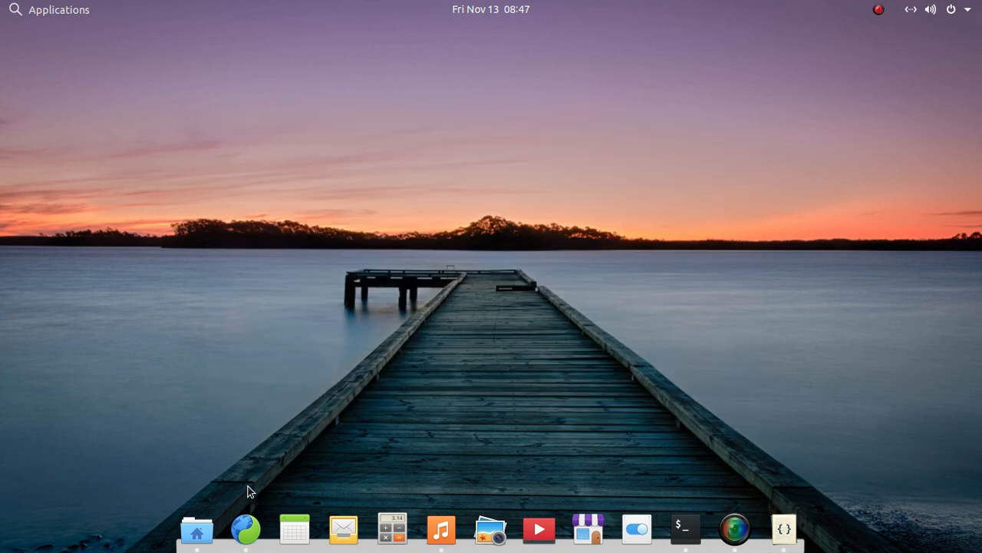
Cycle through the open windows in the Coverflow switcher and bring the Terminal to the front.
{"action": "key", "text": "alt+Tab"}
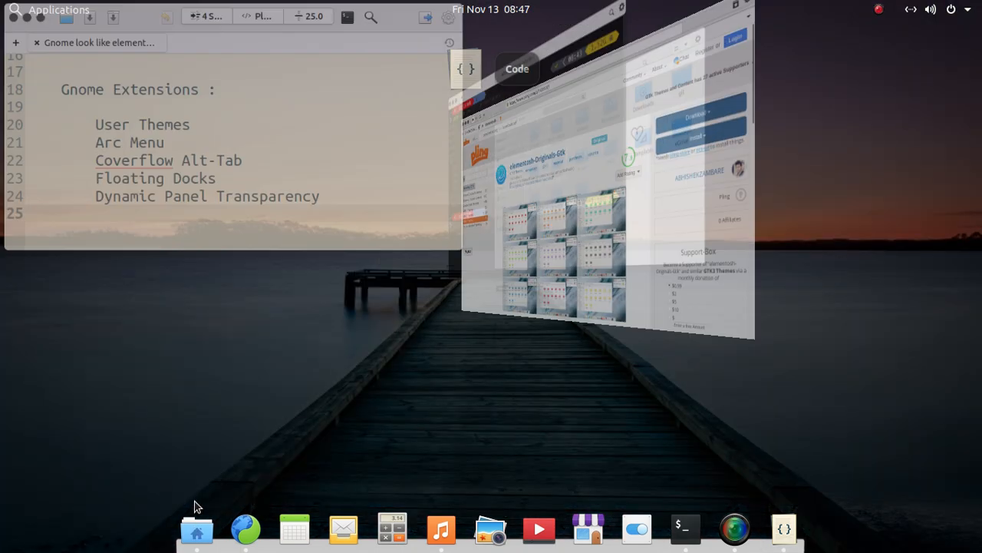
{"action": "key", "text": "alt+Tab"}
{"action": "key", "text": "alt+Tab"}
{"action": "key", "text": "alt+Tab"}
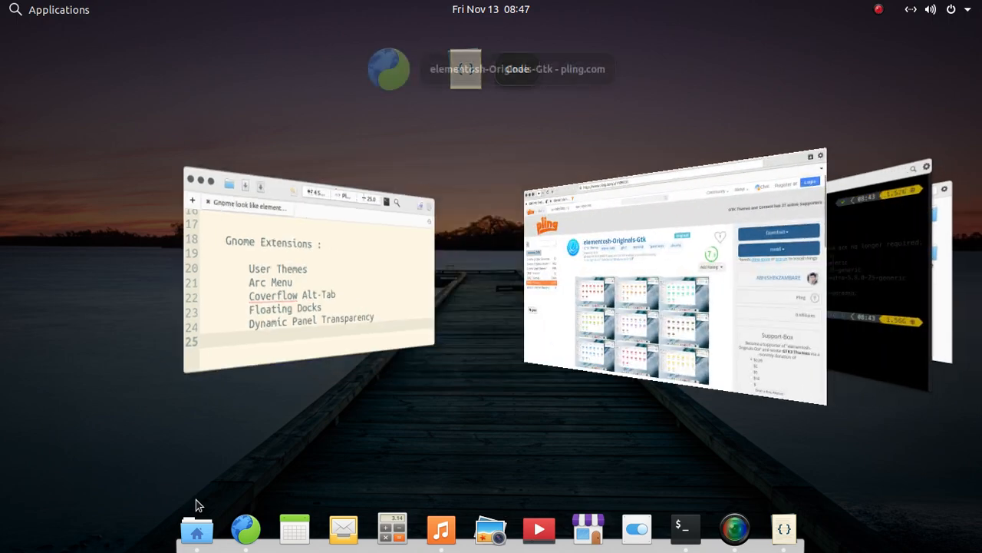
{"action": "key", "text": "alt+Tab"}
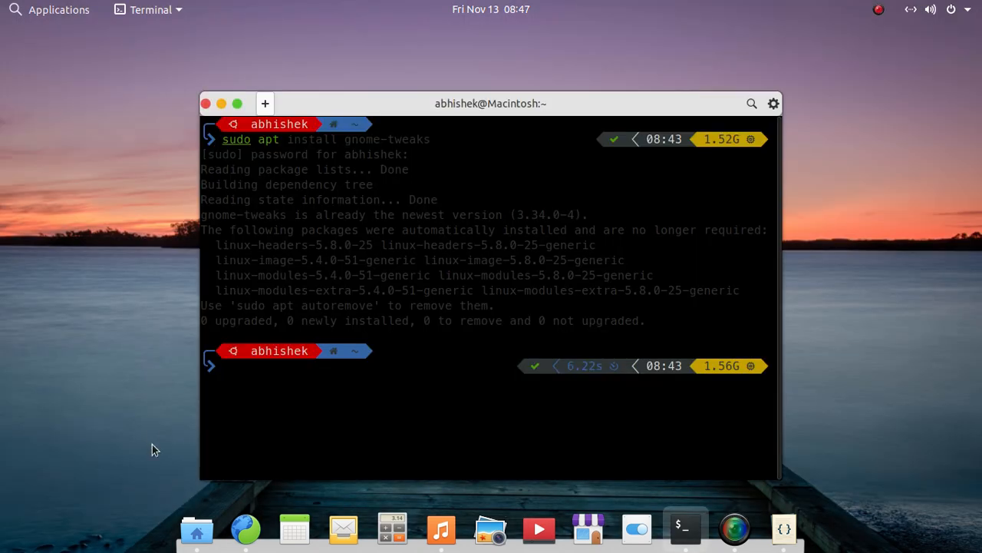
Launch gtk3-widget-factory from the terminal and move its window to the centre of the desktop.
{"action": "type", "text": "gtk"}
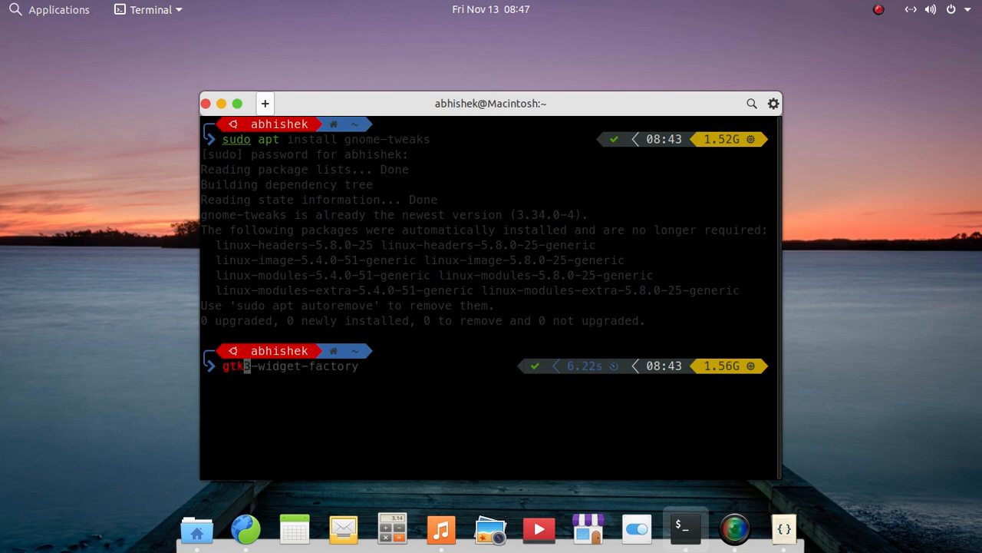
{"action": "key", "text": "Right"}
{"action": "key", "text": "Return"}
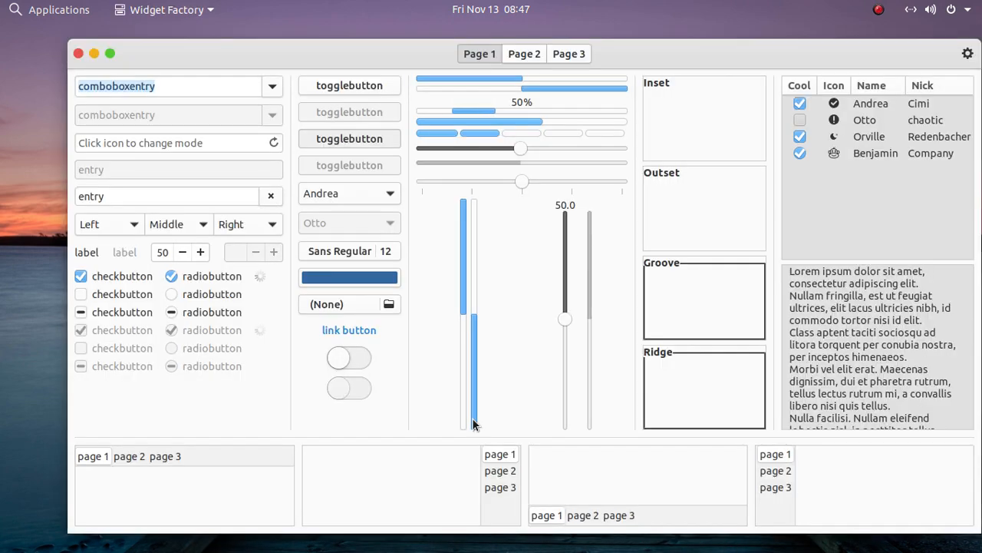
{"action": "left_click_drag", "start_coordinate": [635, 48], "coordinate": [587, 47]}
Pick Mickey Mouse and then Jet McQuack in the editable combo box, and put the cursor in the active text entries.
{"action": "left_click", "coordinate": [243, 87]}
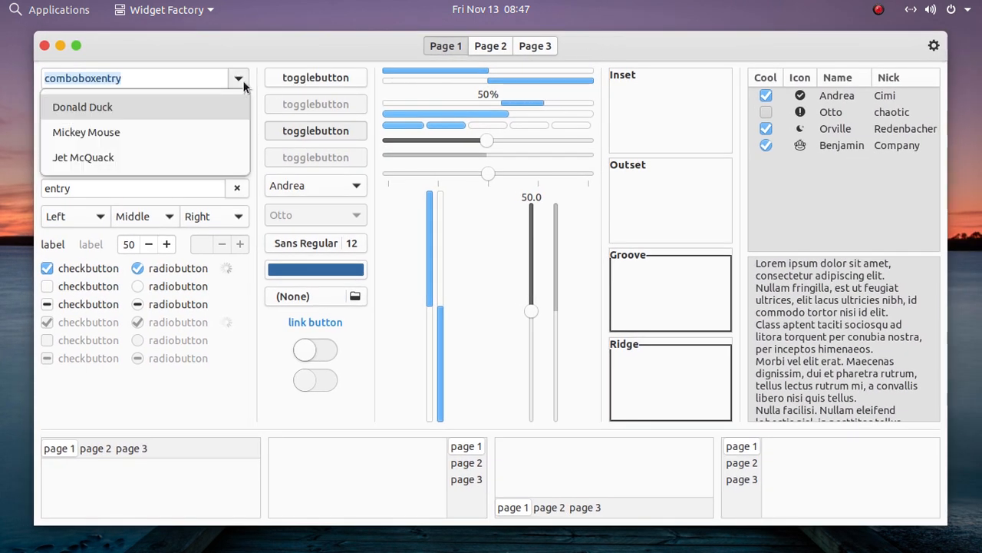
{"action": "left_click", "coordinate": [166, 132]}
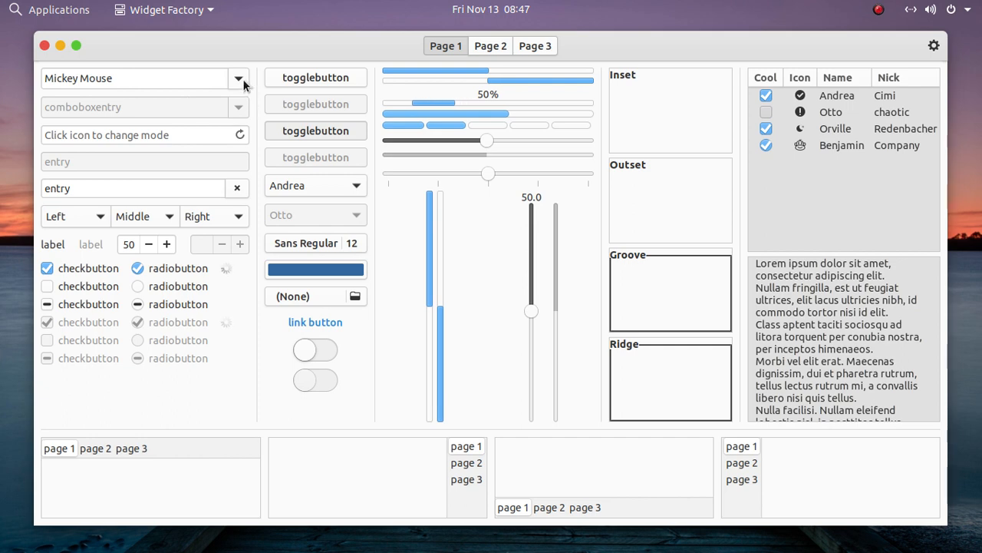
{"action": "left_click", "coordinate": [240, 79]}
{"action": "left_click", "coordinate": [203, 158]}
{"action": "left_click", "coordinate": [182, 134]}
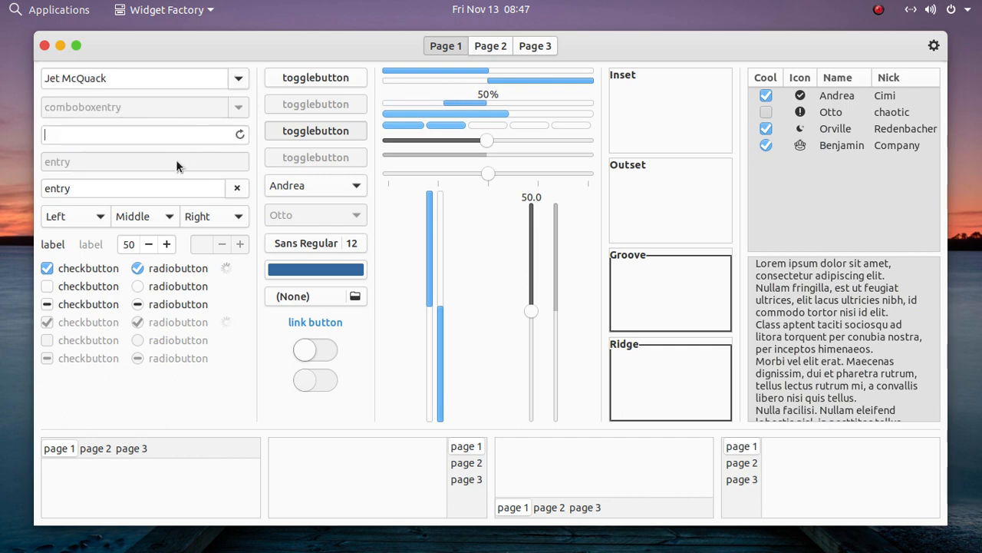
{"action": "left_click", "coordinate": [165, 188]}
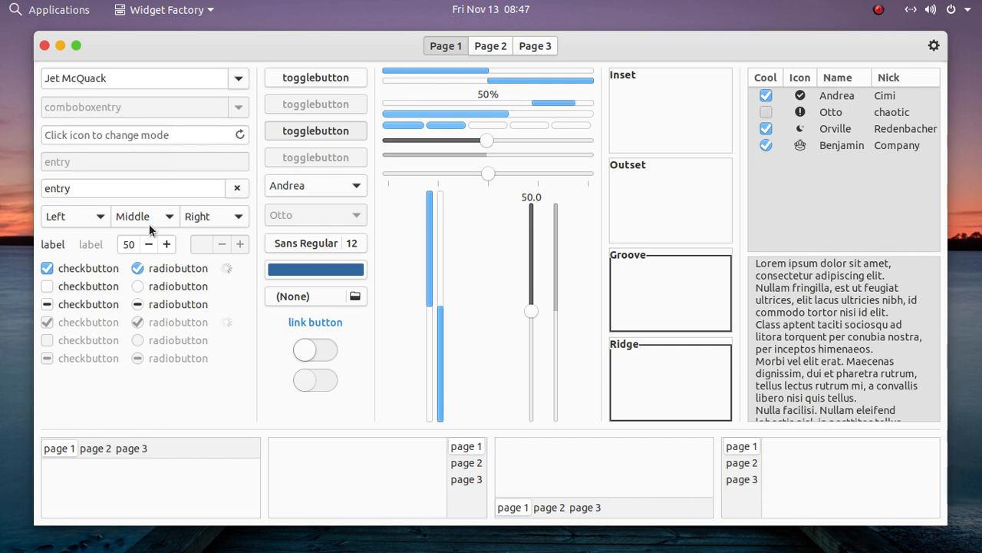
Open the Middle and Right drop-downs without changing them, lower the spin button to 49, and set the scale to 60.
{"action": "left_click", "coordinate": [150, 227]}
{"action": "left_click", "coordinate": [148, 221]}
{"action": "left_click", "coordinate": [152, 242]}
{"action": "left_click", "coordinate": [204, 223]}
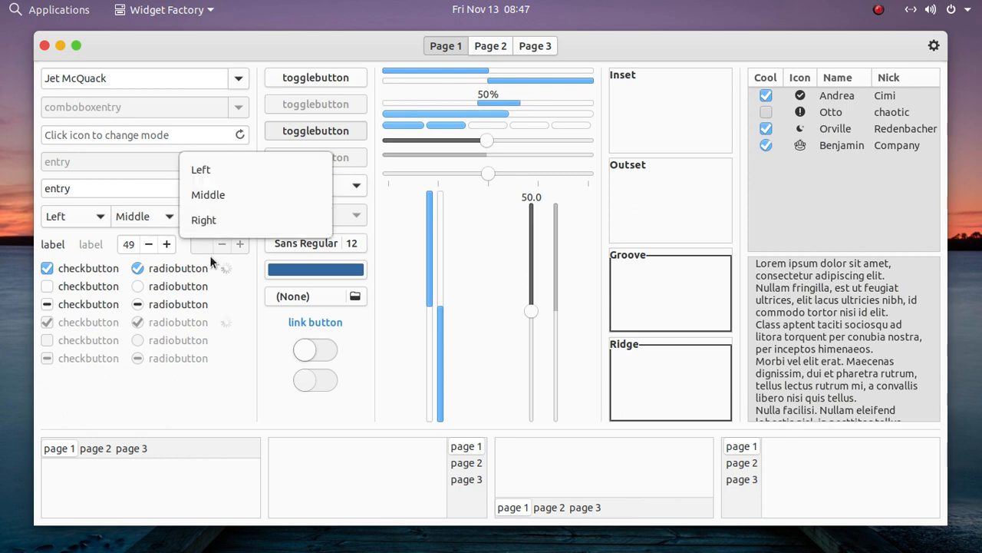
{"action": "left_click", "coordinate": [213, 261]}
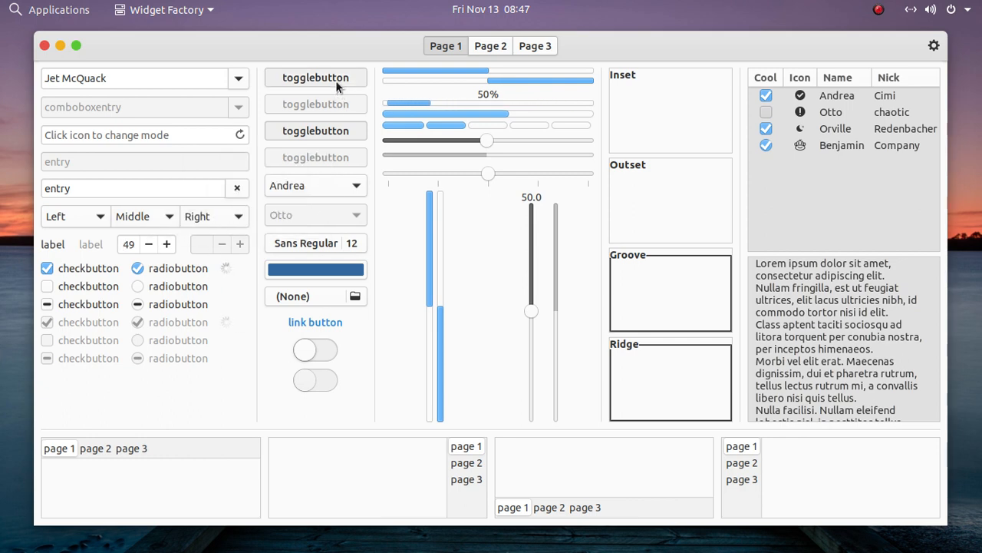
{"action": "left_click_drag", "start_coordinate": [484, 142], "coordinate": [514, 175]}
Review Pages 2 and 3, opening the sample menus and switching Row 1 on and off, and return to Page 1.
{"action": "left_click", "coordinate": [527, 50]}
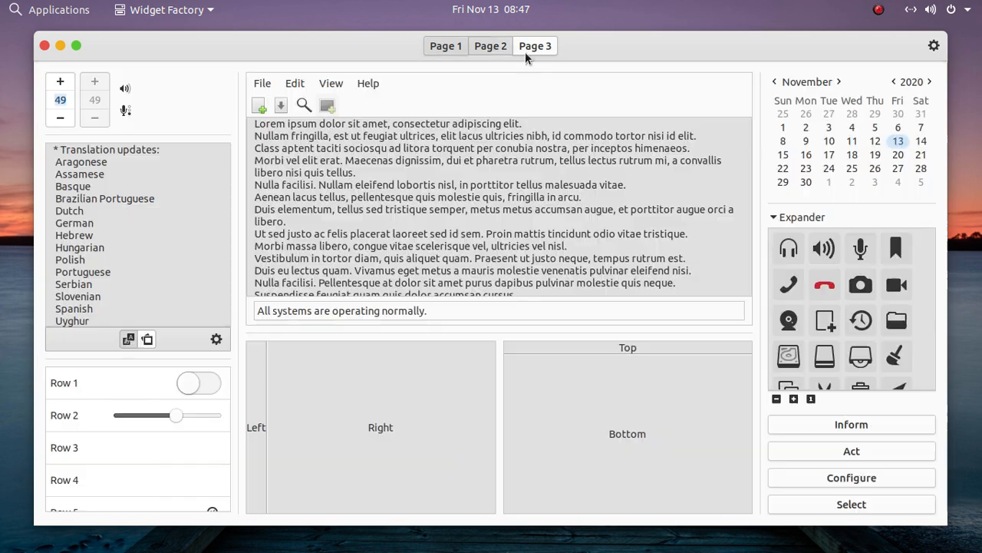
{"action": "left_click", "coordinate": [293, 83]}
{"action": "mouse_move", "coordinate": [252, 82]}
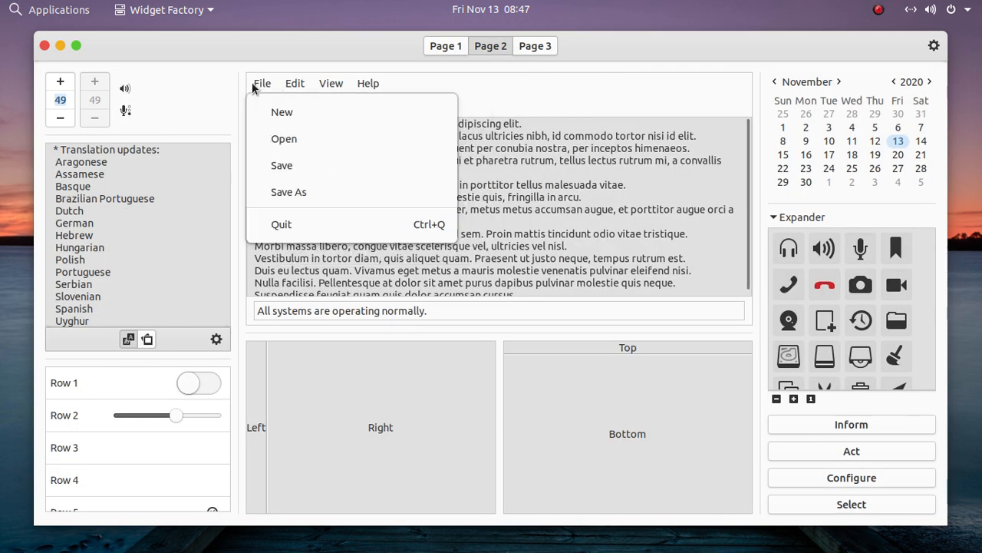
{"action": "left_click", "coordinate": [370, 309]}
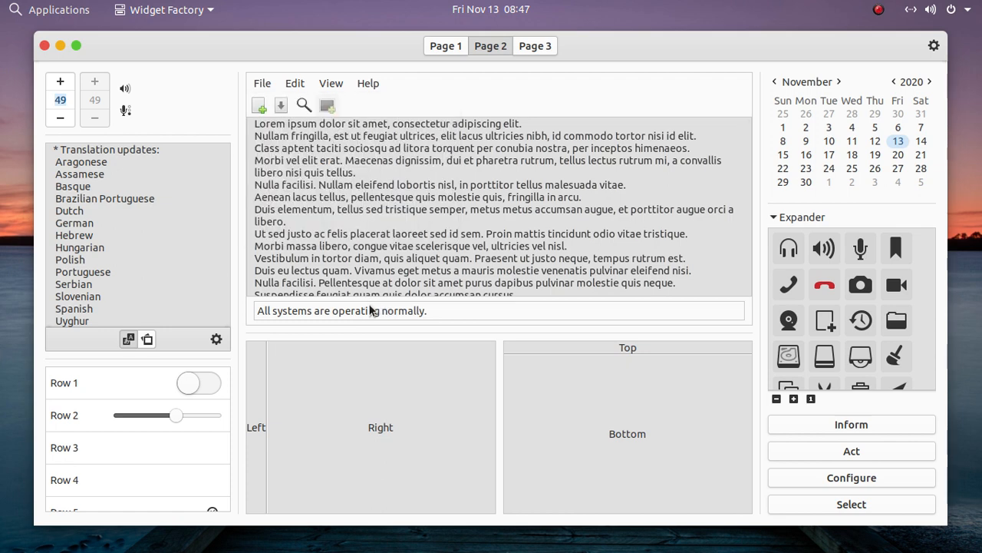
{"action": "left_click", "coordinate": [196, 383]}
{"action": "left_click", "coordinate": [196, 383]}
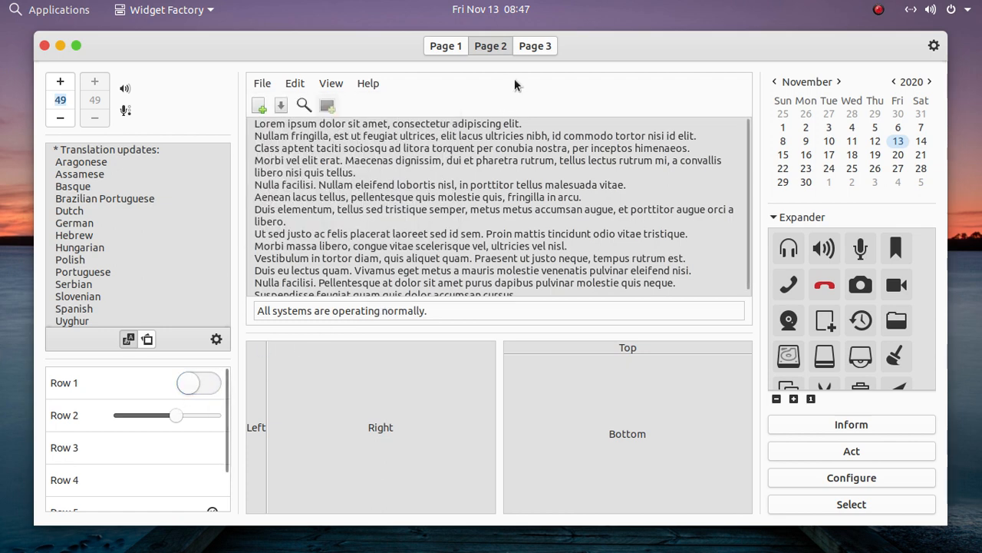
{"action": "left_click", "coordinate": [535, 47]}
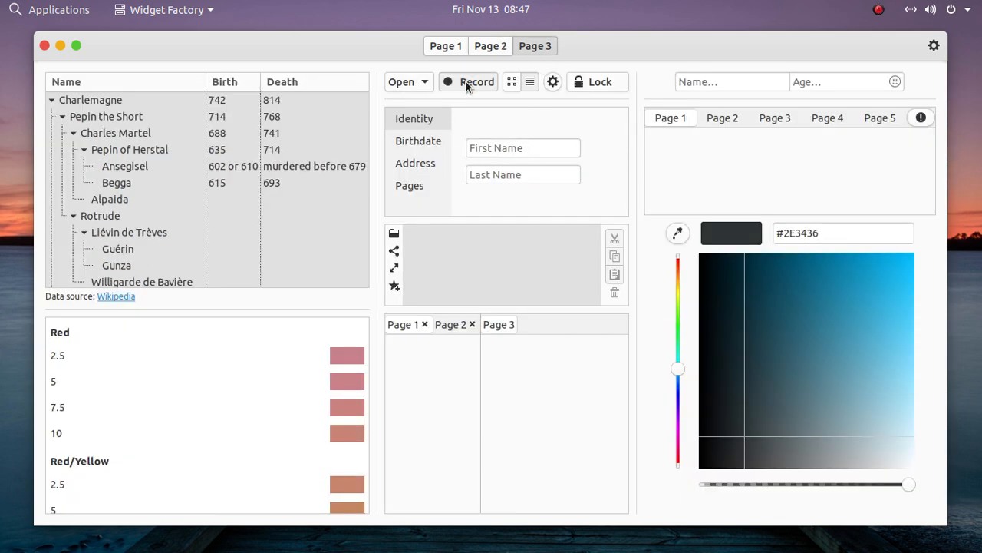
{"action": "left_click", "coordinate": [484, 48]}
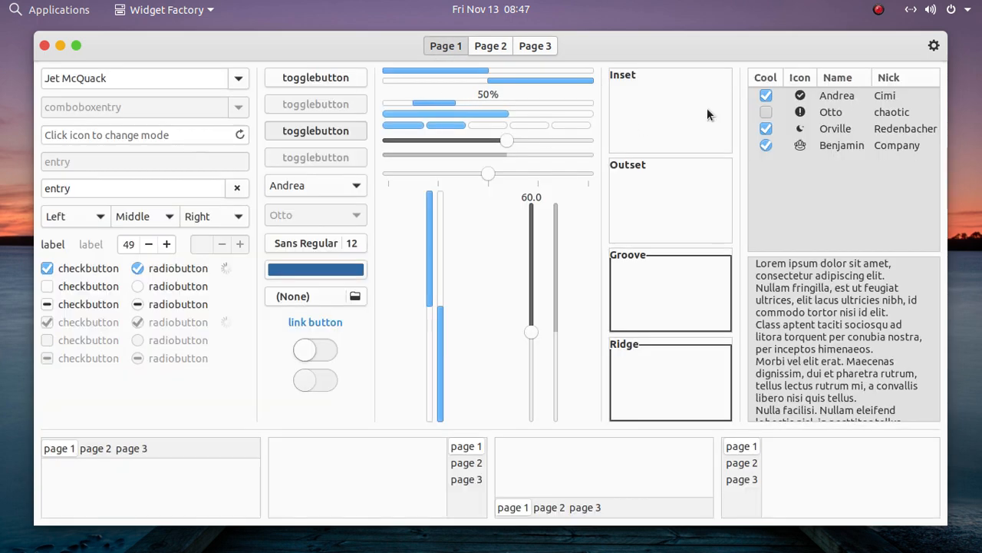
Turn on the Dark Theme option for the Widget Factory.
{"action": "left_click", "coordinate": [933, 46]}
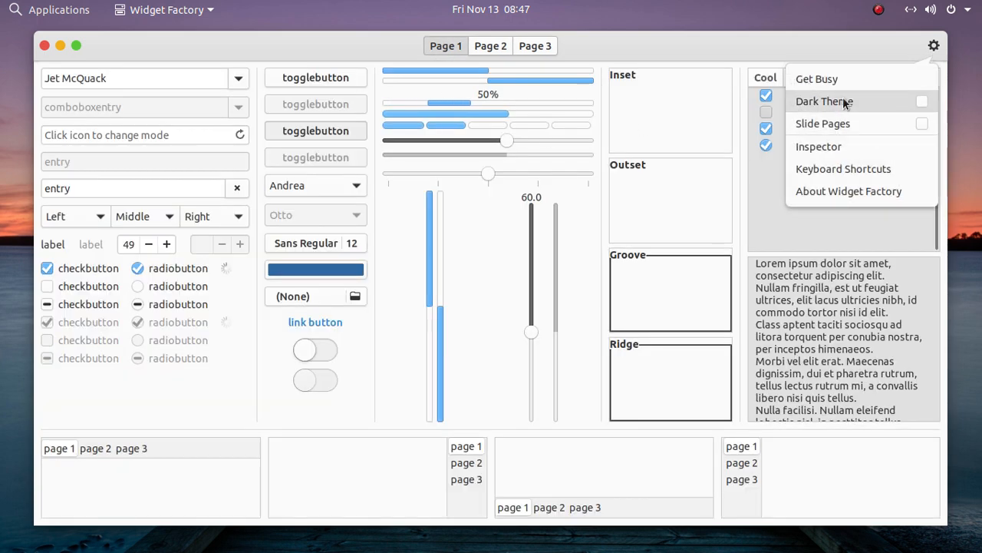
{"action": "left_click", "coordinate": [845, 103]}
{"action": "left_click", "coordinate": [607, 284]}
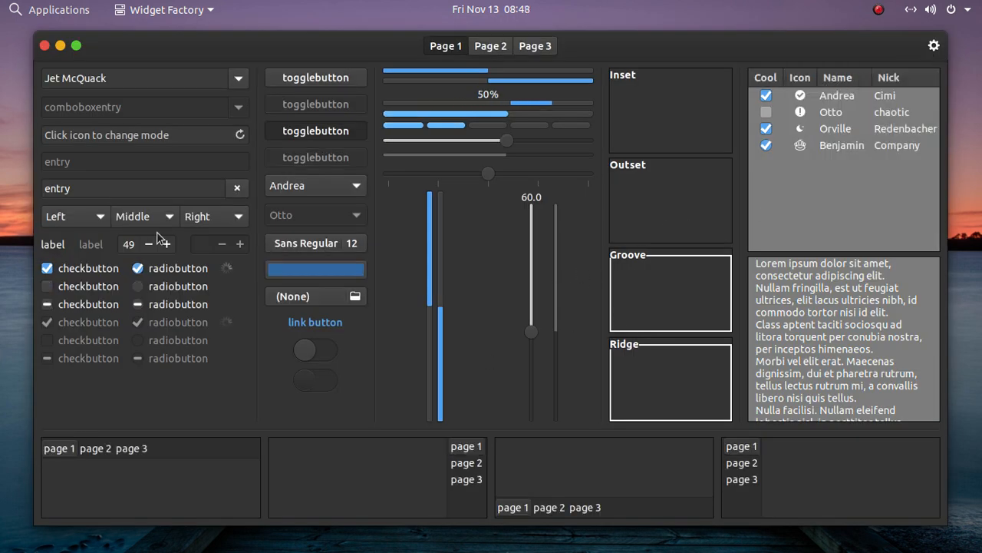
Turn the topmost toggle button on and off twice in the dark theme.
{"action": "left_click", "coordinate": [283, 79]}
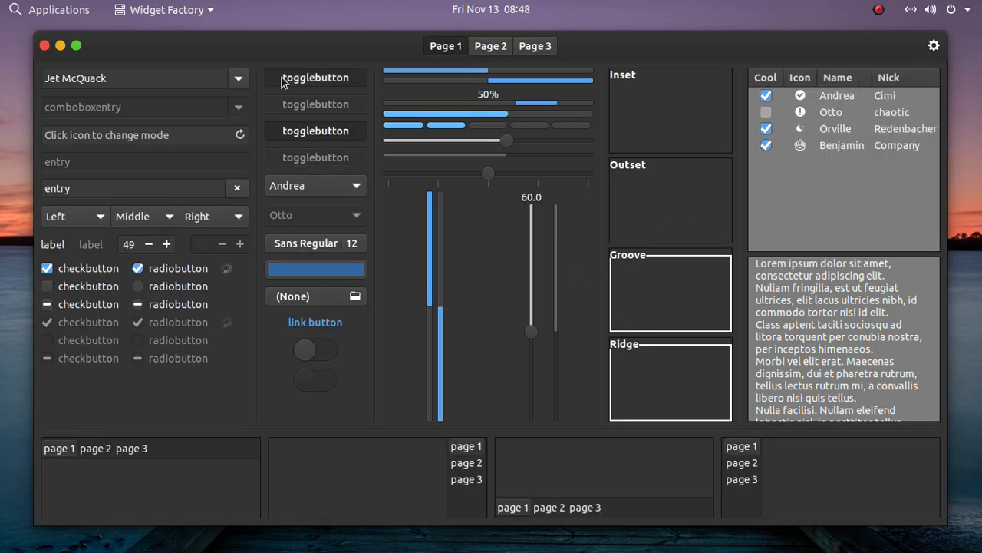
{"action": "left_click", "coordinate": [282, 80]}
{"action": "left_click", "coordinate": [282, 80]}
{"action": "left_click", "coordinate": [284, 79]}
Choose the third name in the active name drop-down, and open the colour chooser and close it without picking a colour.
{"action": "left_click", "coordinate": [295, 185]}
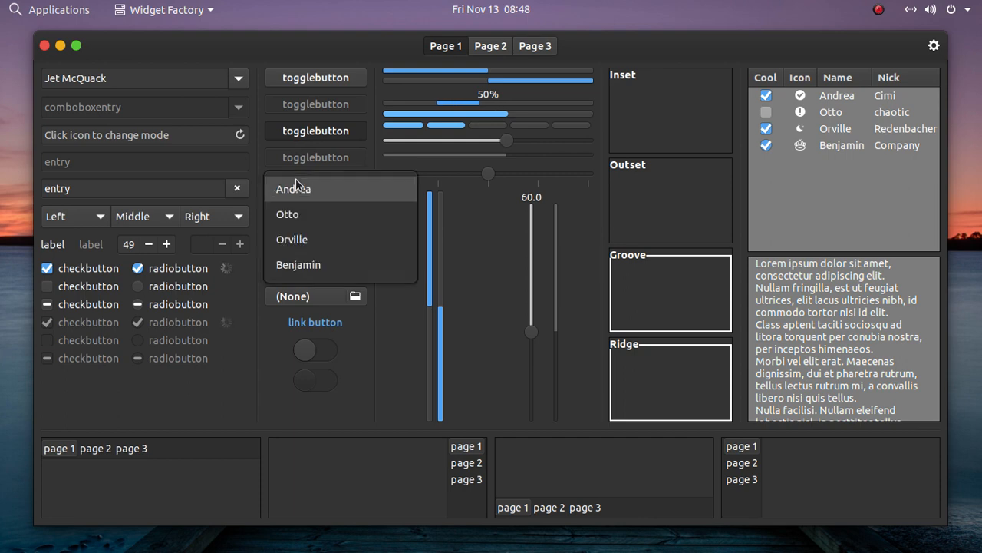
{"action": "left_click", "coordinate": [297, 238]}
{"action": "left_click", "coordinate": [297, 274]}
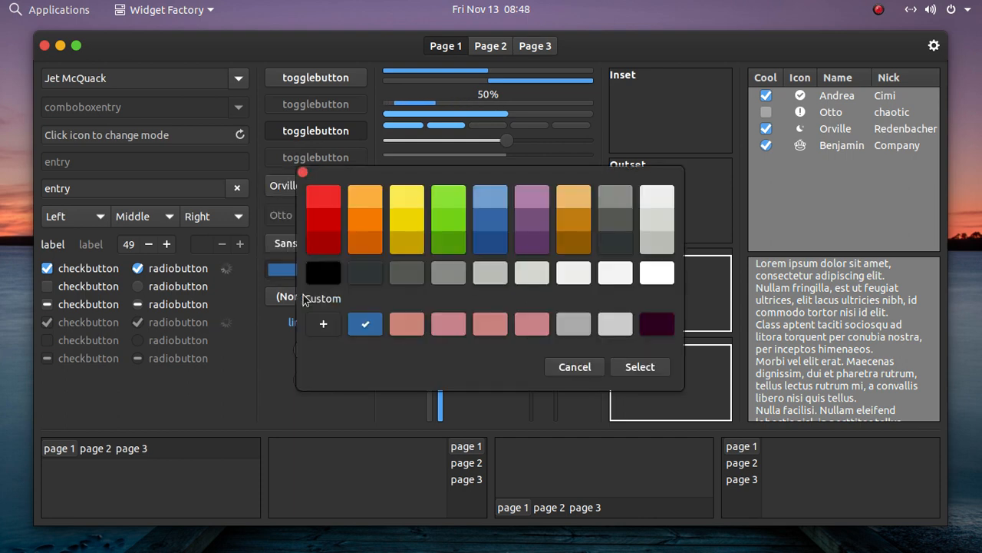
{"action": "left_click", "coordinate": [303, 172]}
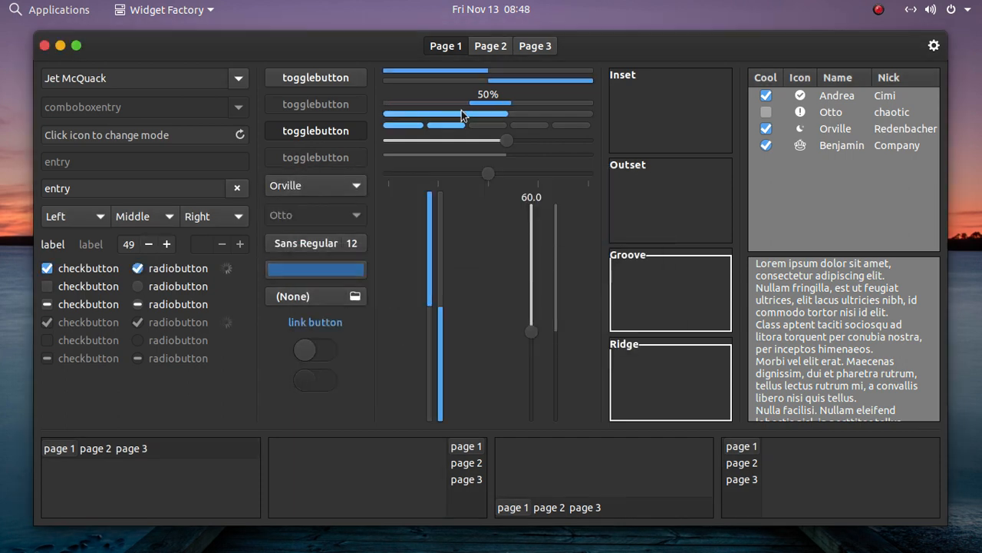
Show Page 2 in the dark theme and look at the View and File menus of the sample editor.
{"action": "left_click", "coordinate": [499, 53]}
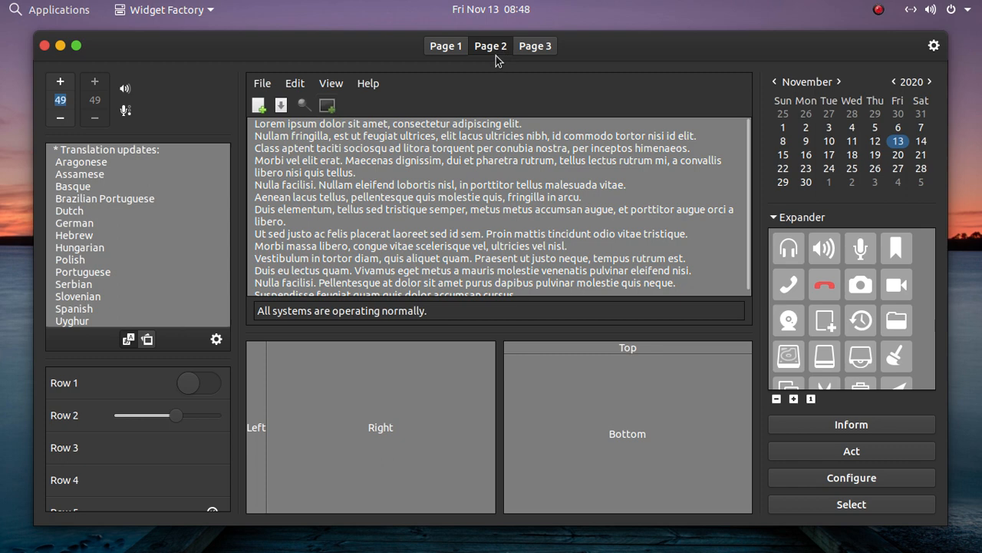
{"action": "left_click", "coordinate": [344, 83]}
{"action": "mouse_move", "coordinate": [261, 83]}
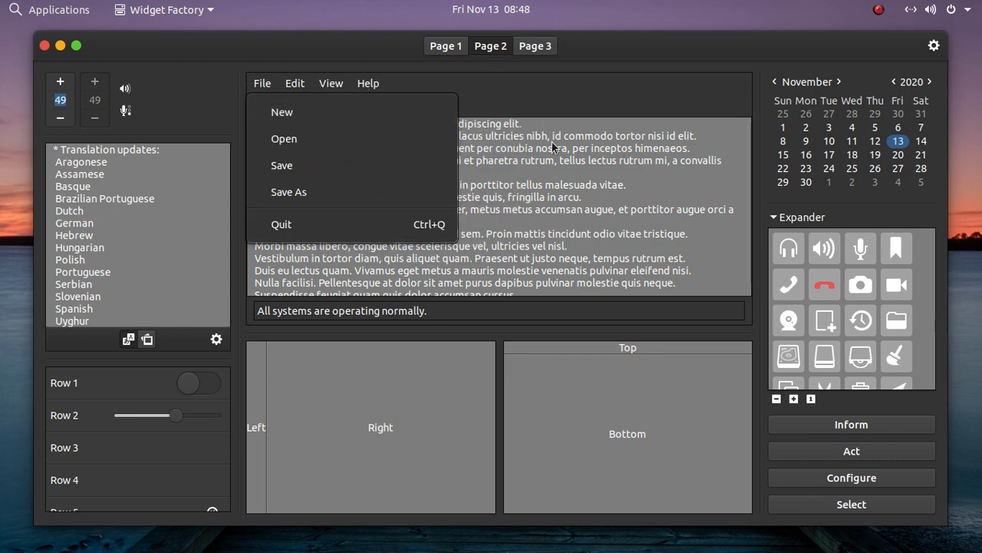
{"action": "left_click", "coordinate": [555, 229]}
Review Page 3 in the dark theme, selecting the Begga row and trying the First Name, Last Name and text fields, and return to Page 1.
{"action": "left_click", "coordinate": [529, 50]}
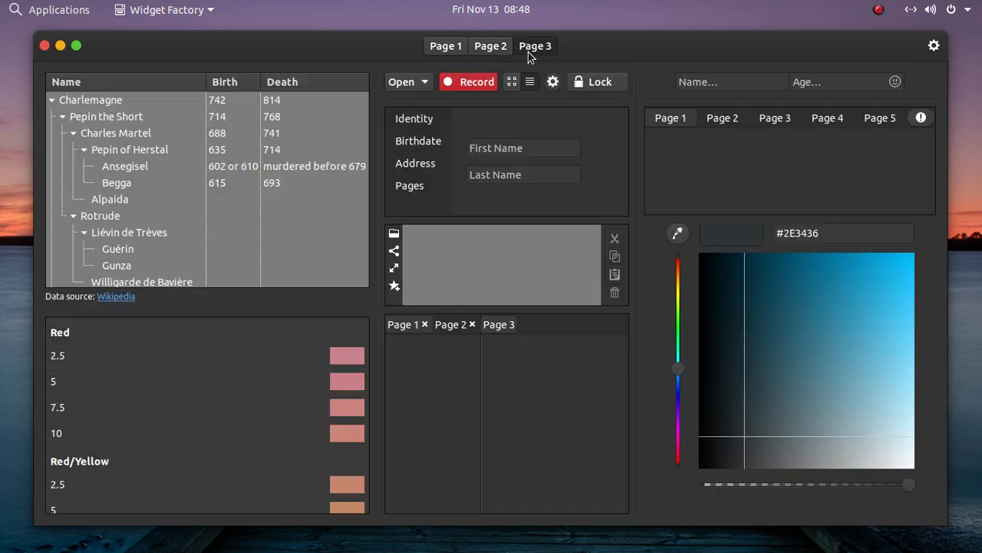
{"action": "left_click", "coordinate": [317, 182]}
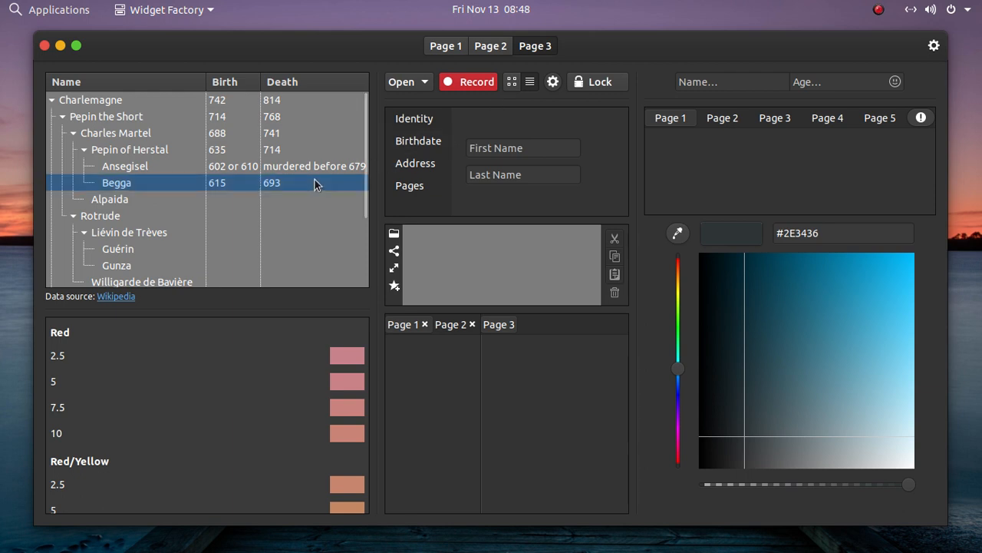
{"action": "left_click", "coordinate": [505, 148]}
{"action": "left_click", "coordinate": [507, 173]}
{"action": "left_click", "coordinate": [511, 149]}
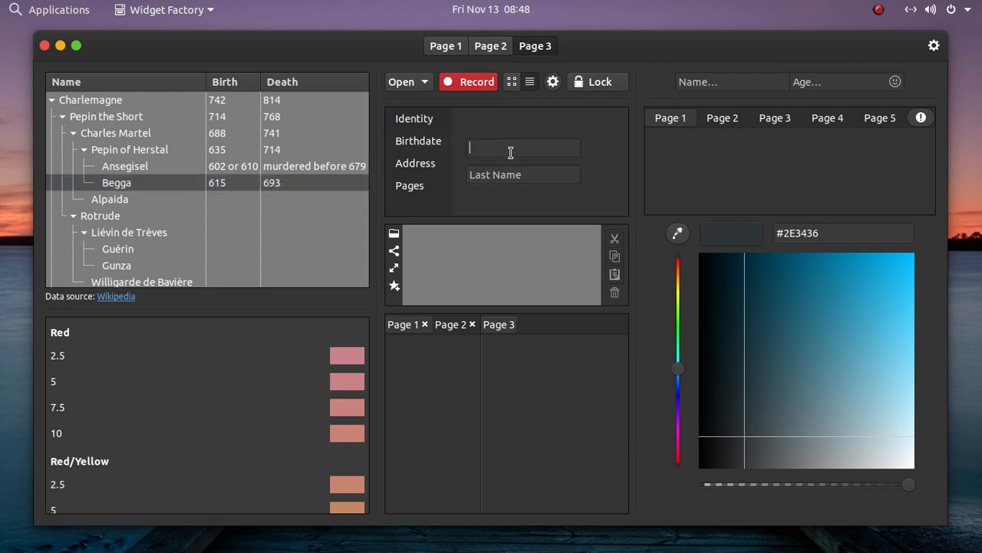
{"action": "left_click", "coordinate": [510, 178]}
{"action": "left_click", "coordinate": [500, 228]}
{"action": "mouse_move", "coordinate": [473, 393]}
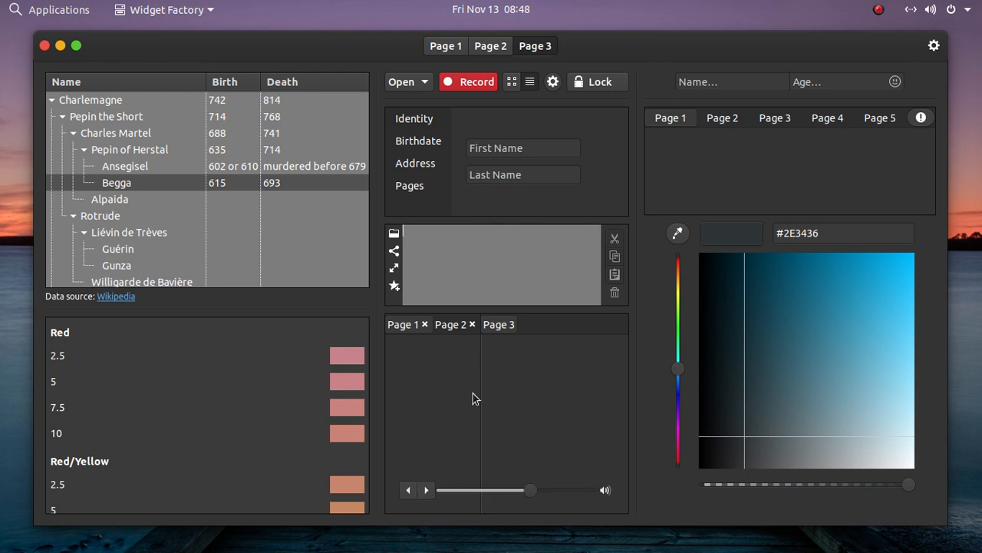
{"action": "left_click", "coordinate": [451, 48]}
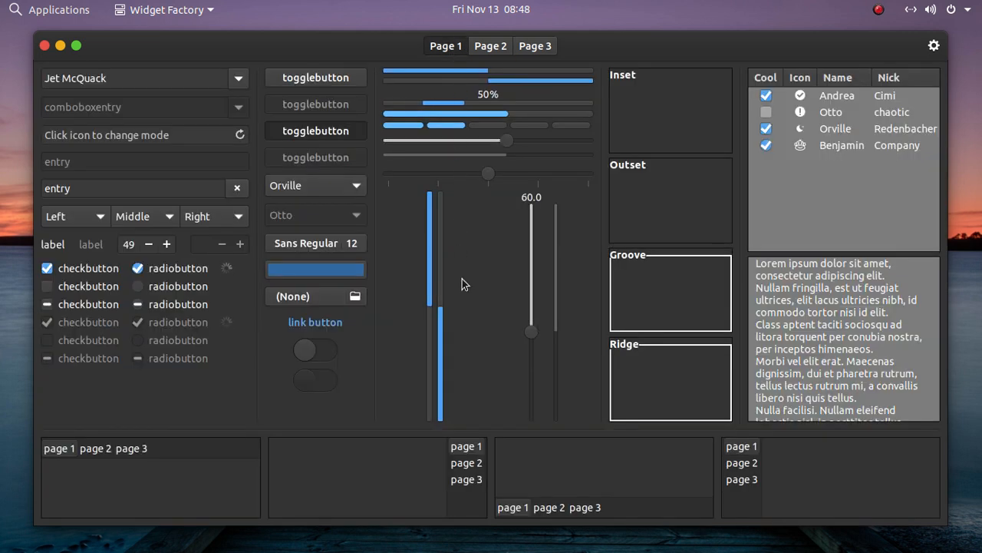
Close the Widget Factory and run cmatrix in the terminal.
{"action": "left_click", "coordinate": [45, 45]}
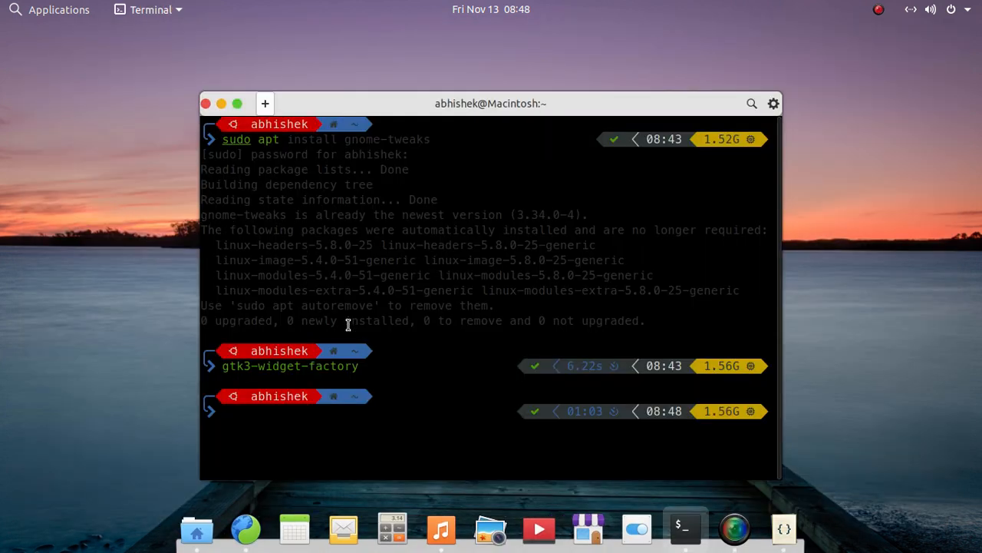
{"action": "type", "text": "cma"}
{"action": "key", "text": "Right"}
{"action": "key", "text": "Return"}
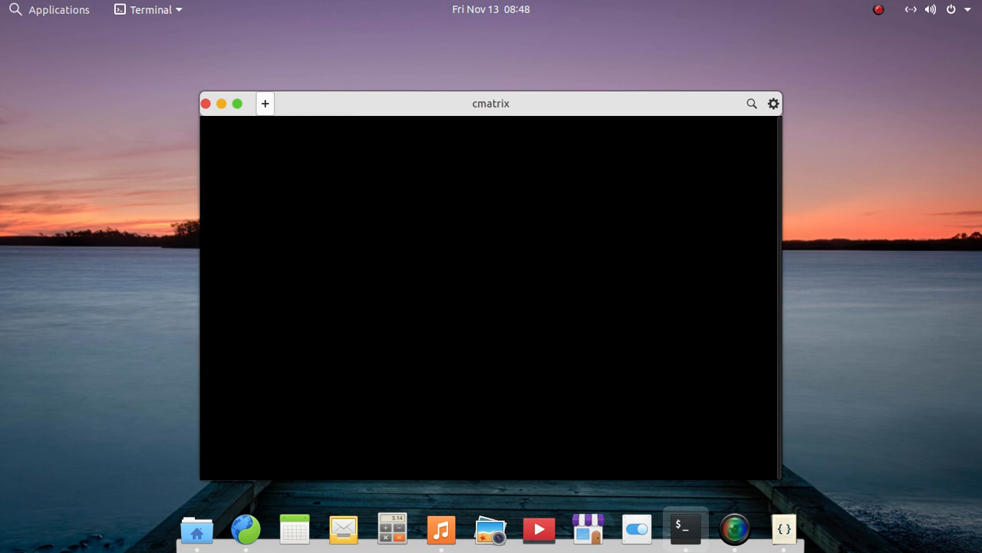
Maximize the Terminal window running cmatrix, and close it along with the running process.
{"action": "double_click", "coordinate": [470, 110]}
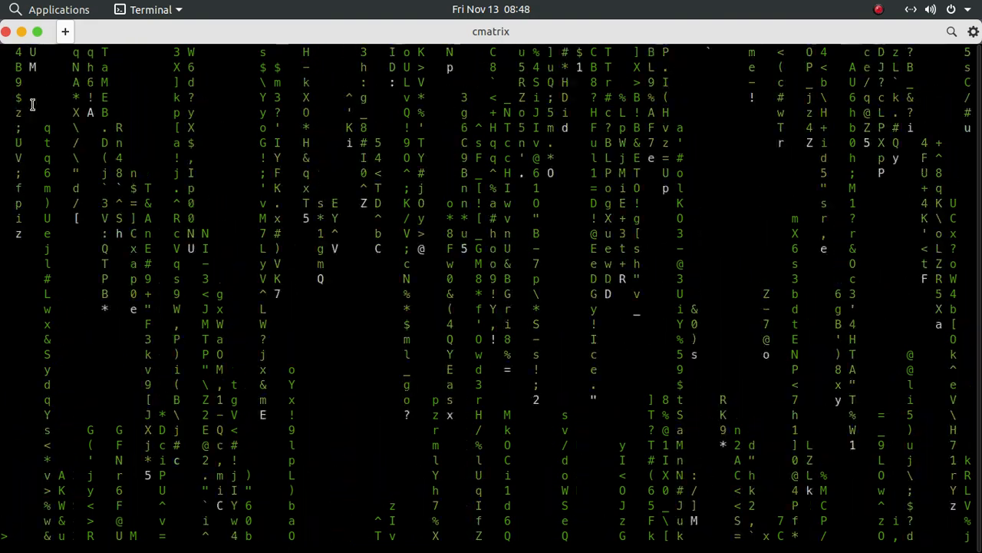
{"action": "left_click", "coordinate": [6, 32]}
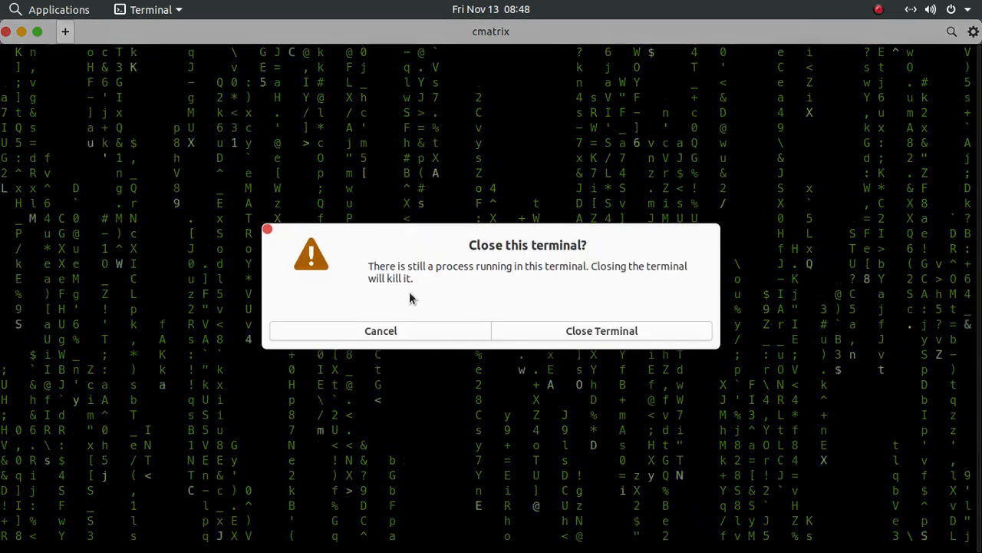
{"action": "left_click", "coordinate": [540, 330]}
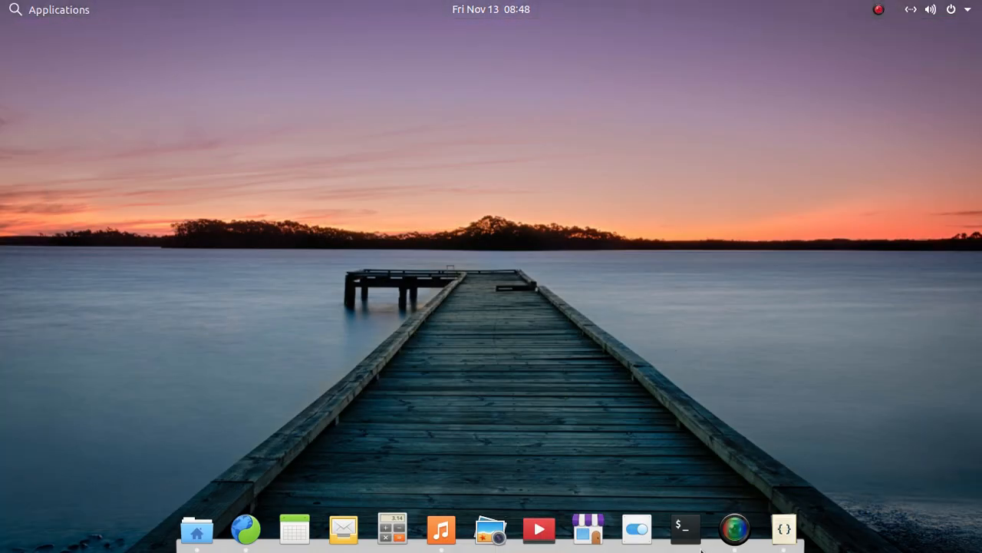
Switch to Code, add "thats all thanks for watching" on line 28 below the extensions list, and close the file without saving.
{"action": "left_click", "coordinate": [782, 542]}
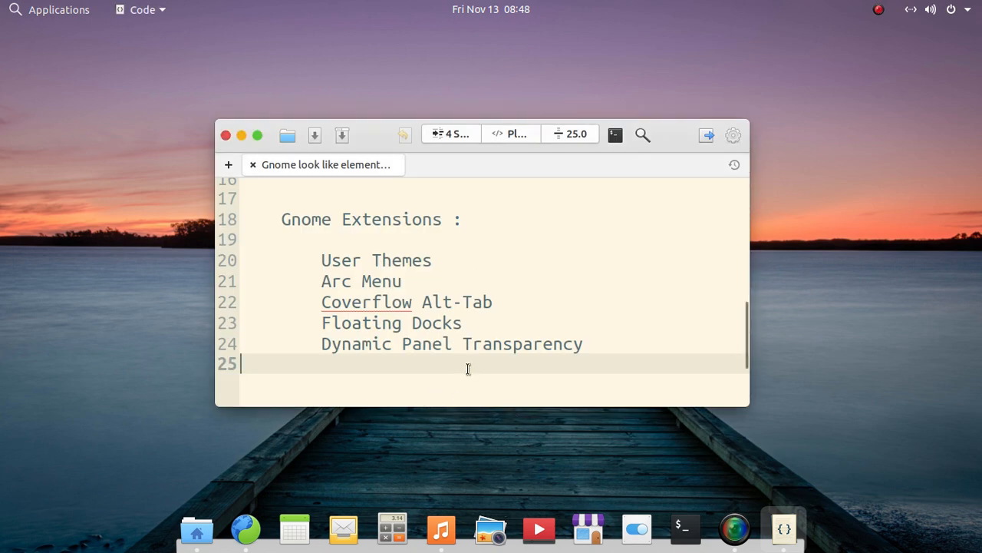
{"action": "key", "text": "Return"}
{"action": "key", "text": "Return"}
{"action": "key", "text": "Return"}
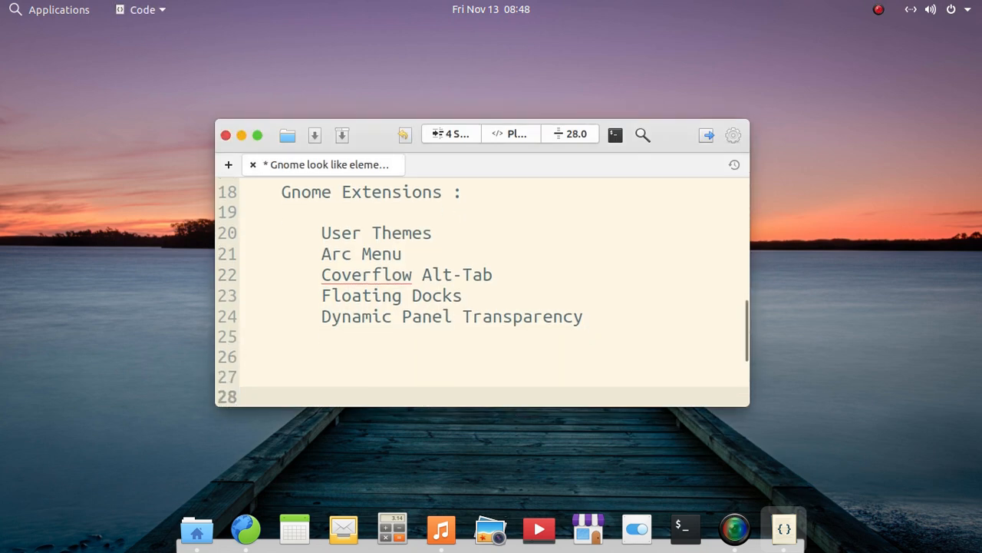
{"action": "scroll", "coordinate": [474, 364], "scroll_direction": "down", "scroll_amount": 5}
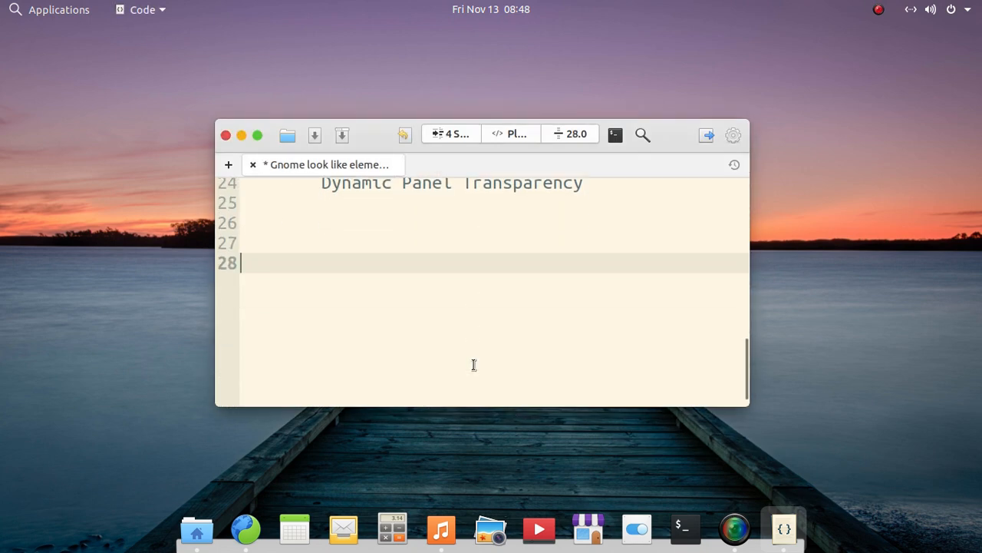
{"action": "type", "text": "thats"}
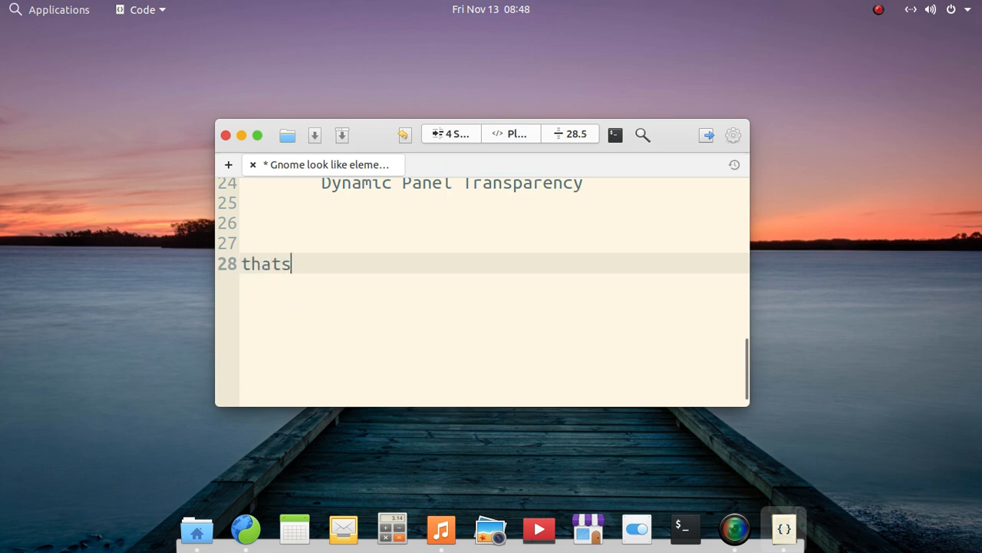
{"action": "type", "text": " all "}
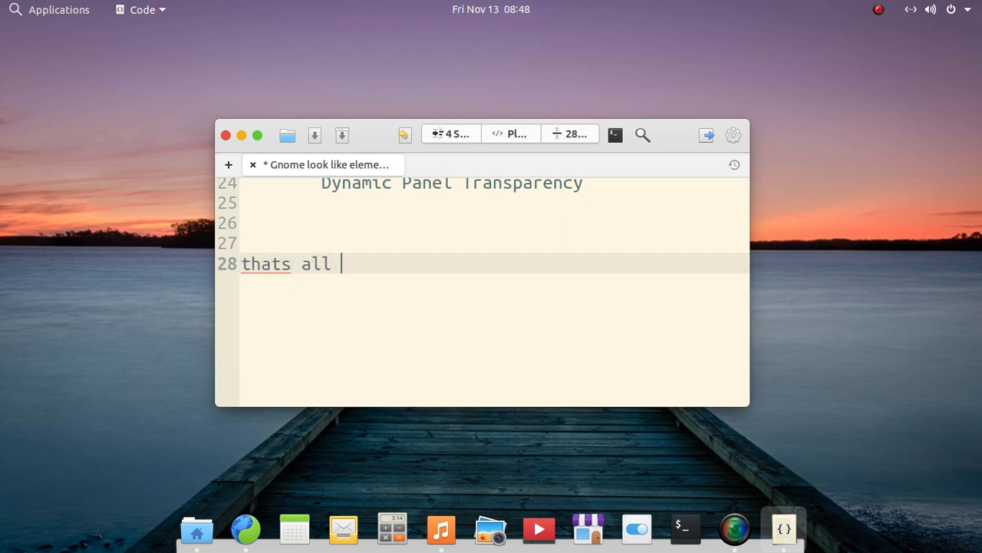
{"action": "type", "text": "thanks"}
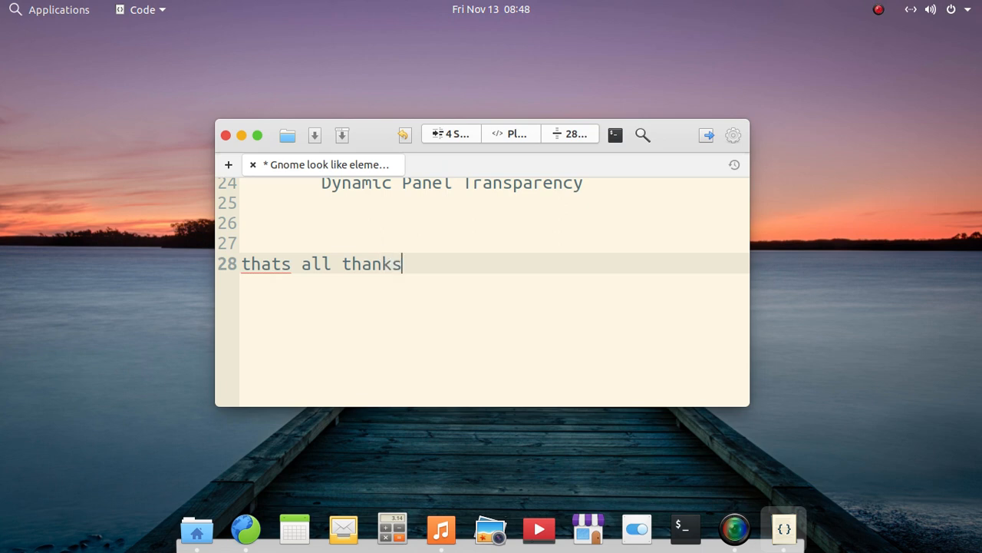
{"action": "type", "text": " for w"}
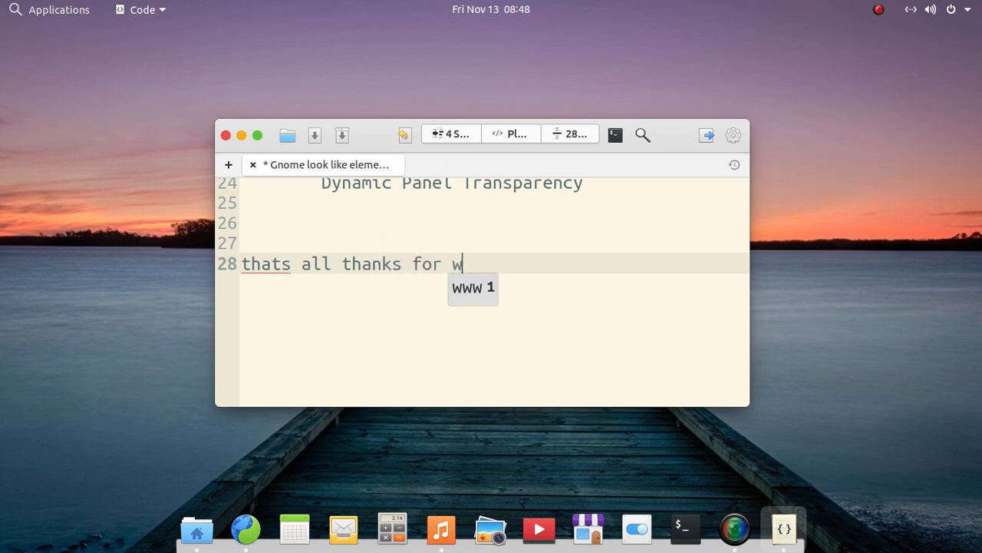
{"action": "type", "text": "atching"}
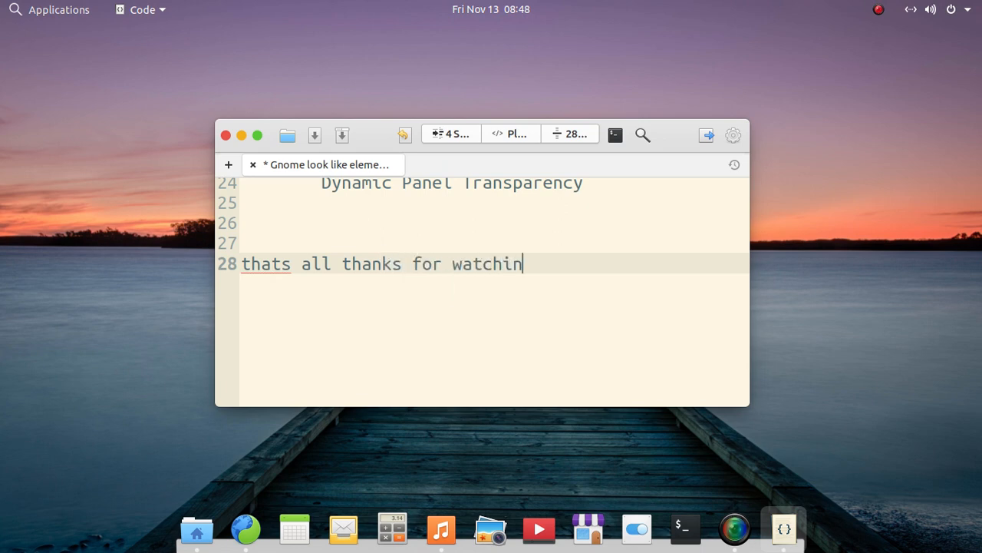
{"action": "left_click", "coordinate": [227, 138]}
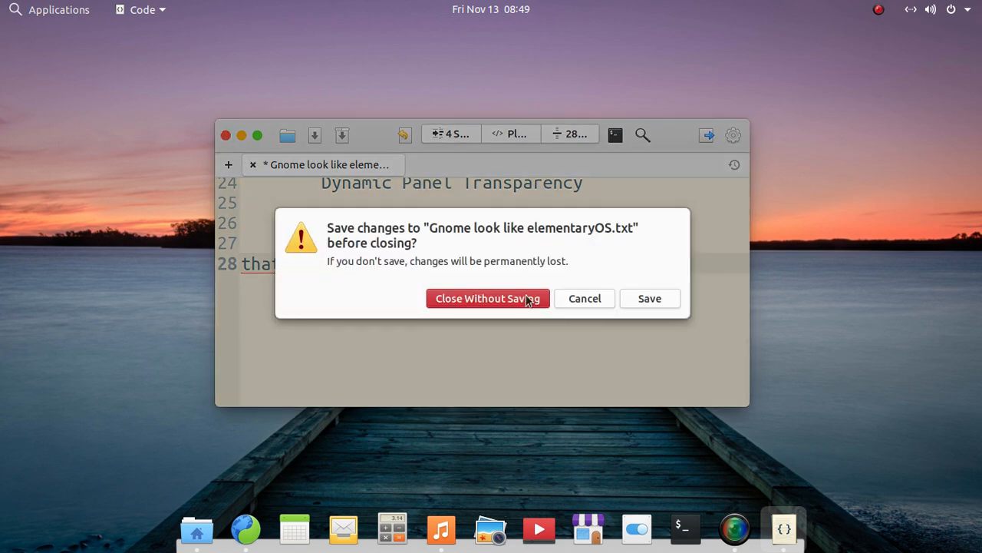
{"action": "left_click", "coordinate": [497, 299]}
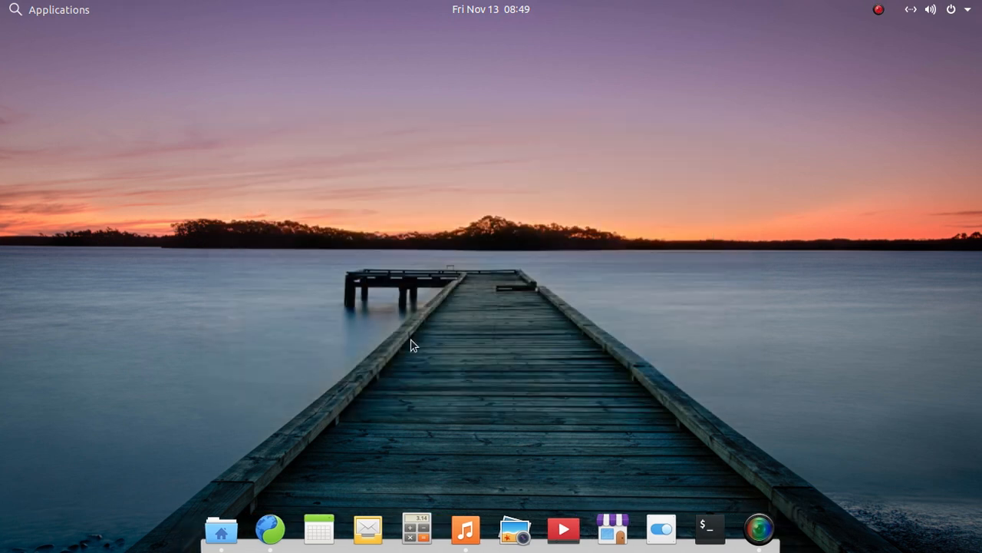